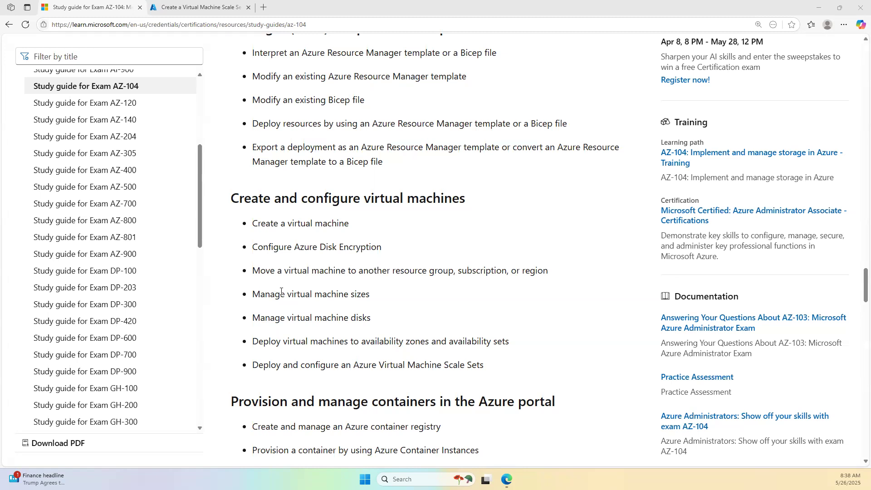
- Discard the unsaved scale set wizard edits and go to the portal Home
click(167, 4)
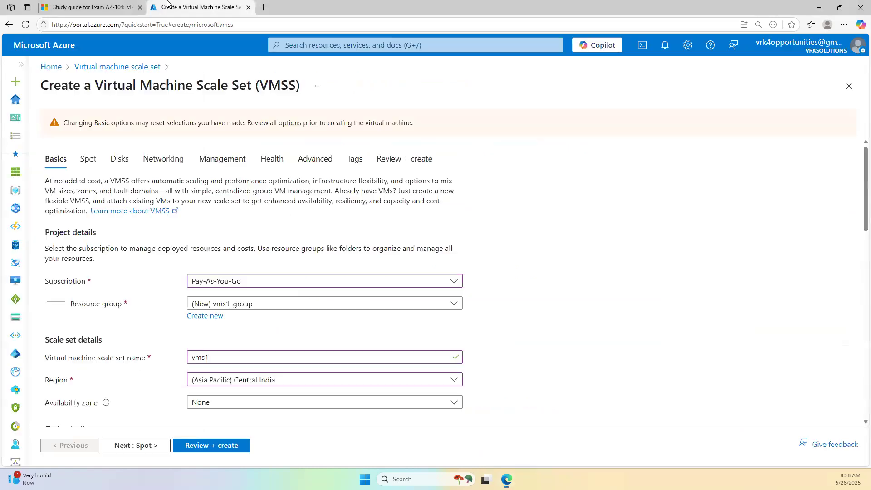
click(50, 68)
click(477, 75)
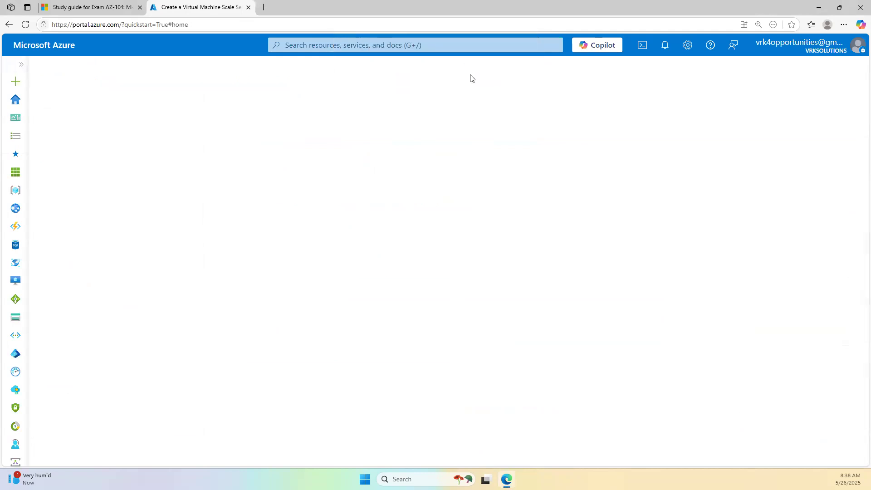
- Highlight the AZ-104 topics on moving a VM and deploying Scale Sets, then return to Azure Home
click(114, 7)
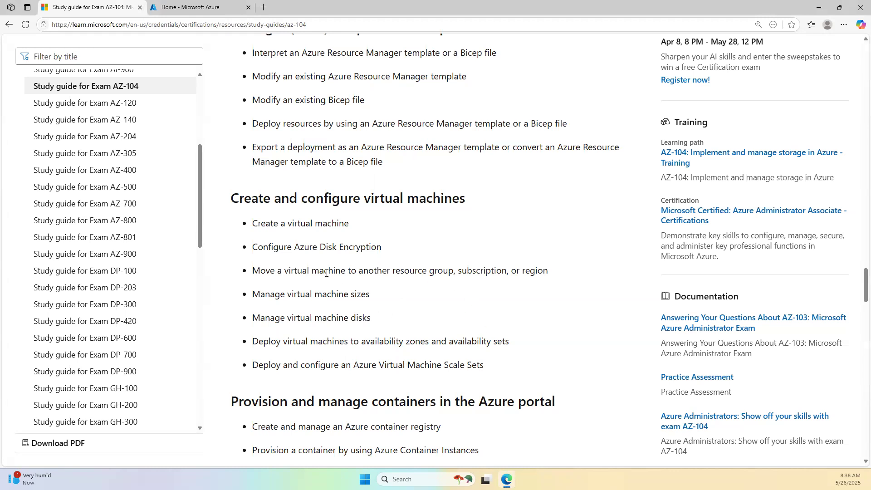
drag(255, 272, 525, 273)
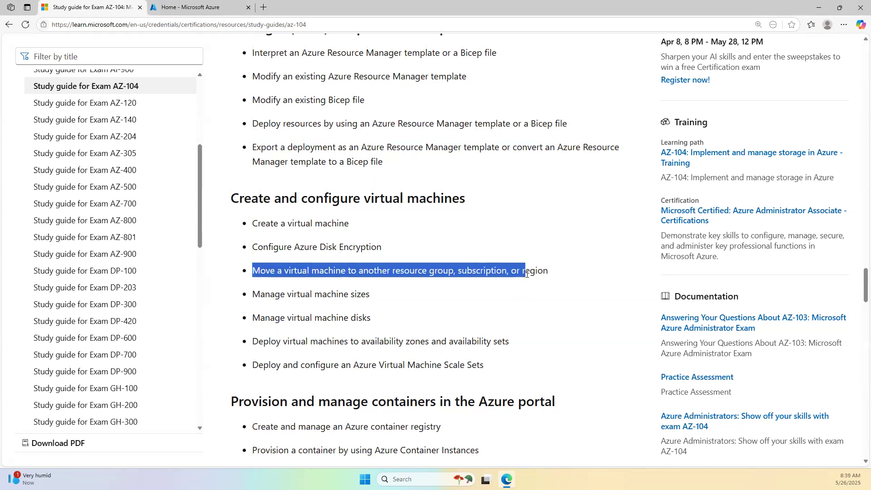
drag(259, 365, 485, 373)
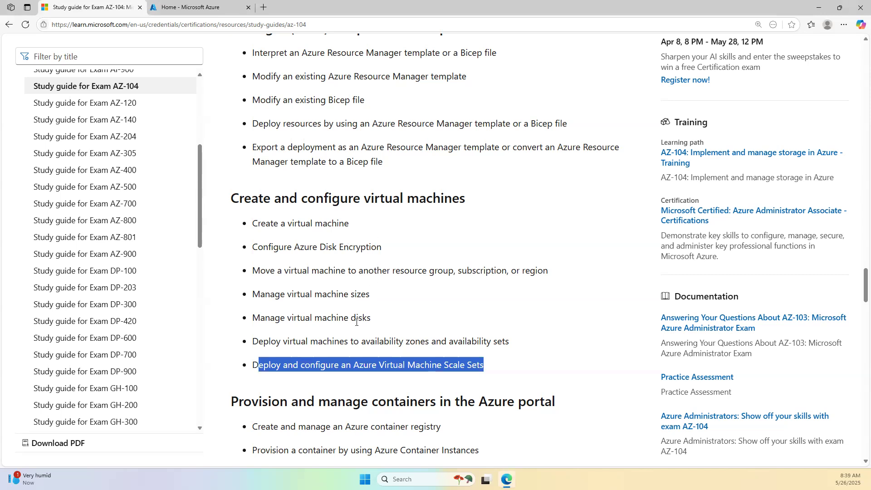
click(229, 5)
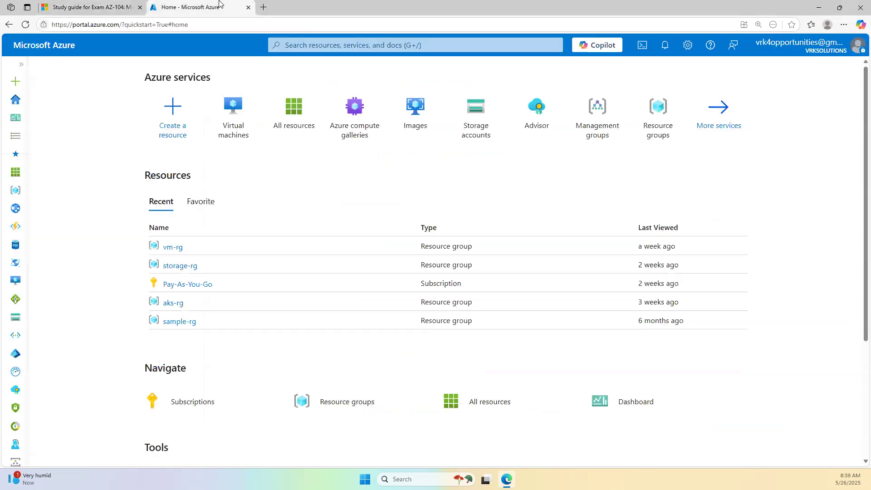
- Open google.com in a new browser tab
click(263, 7)
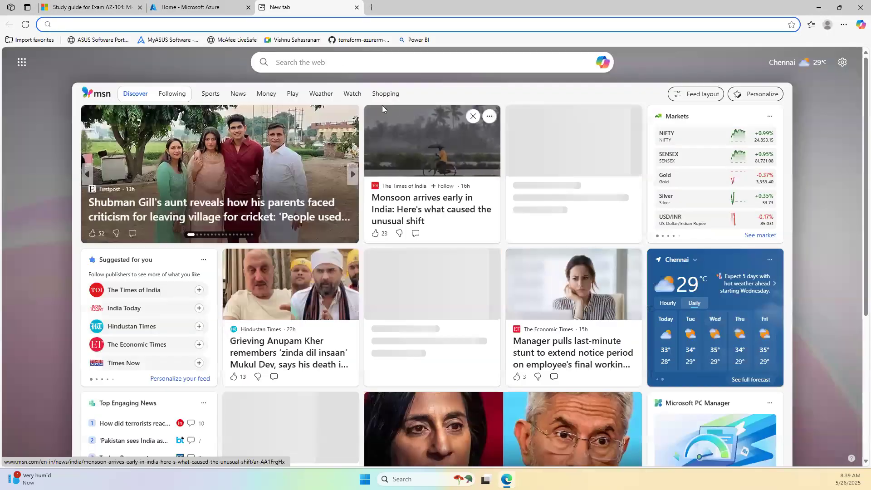
text(google.com)
key(Return)
- Search 'Azure Virtual machine encryption' and open the disk encryption overview result in a new tab
text(Azure )
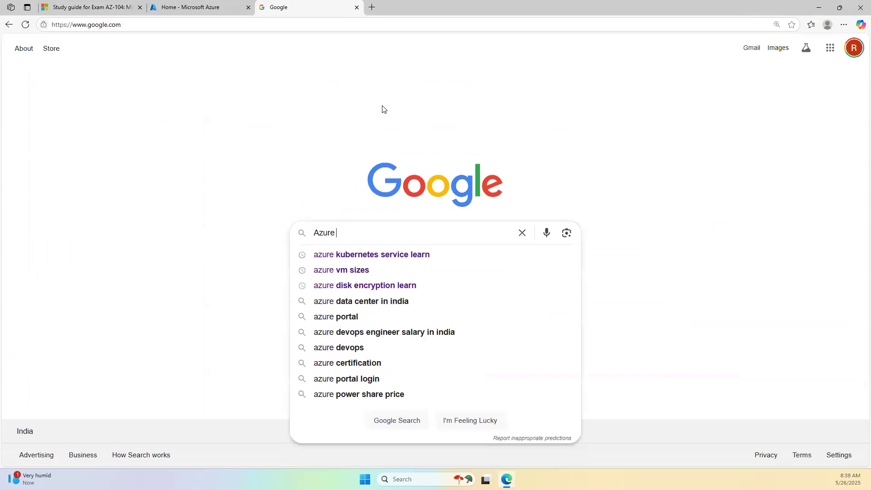
text(Virtual ma)
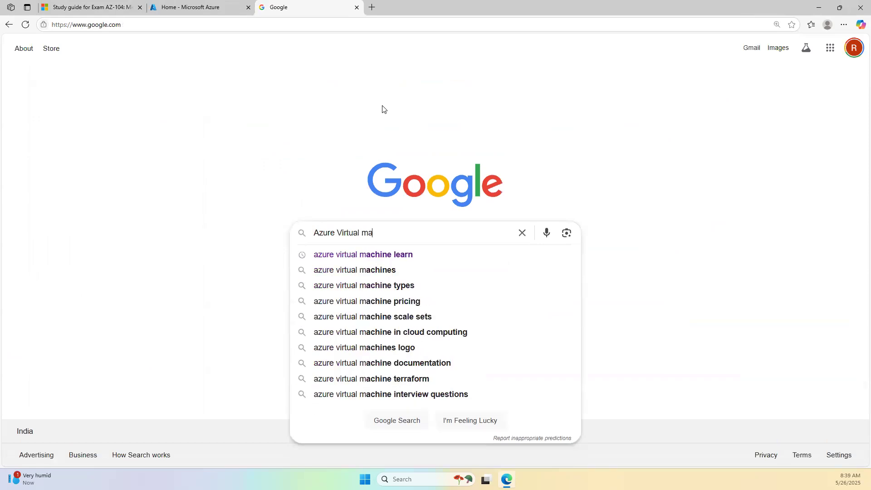
text(chine encryption)
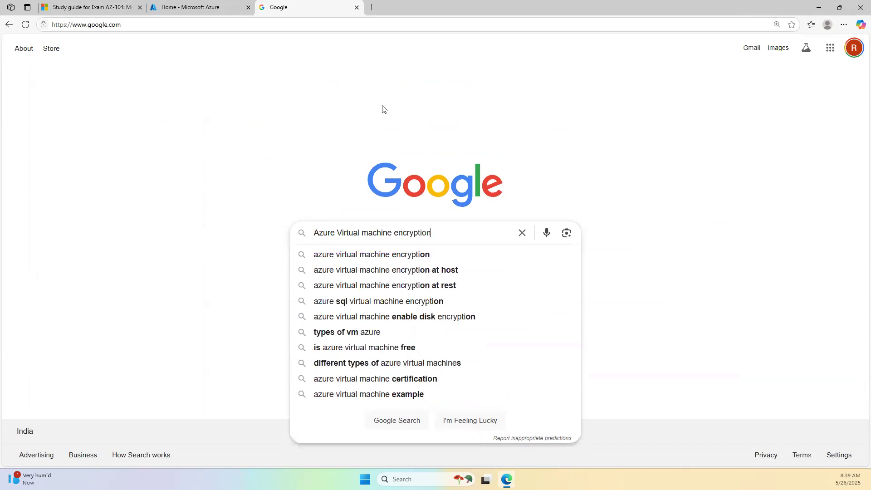
key(Return)
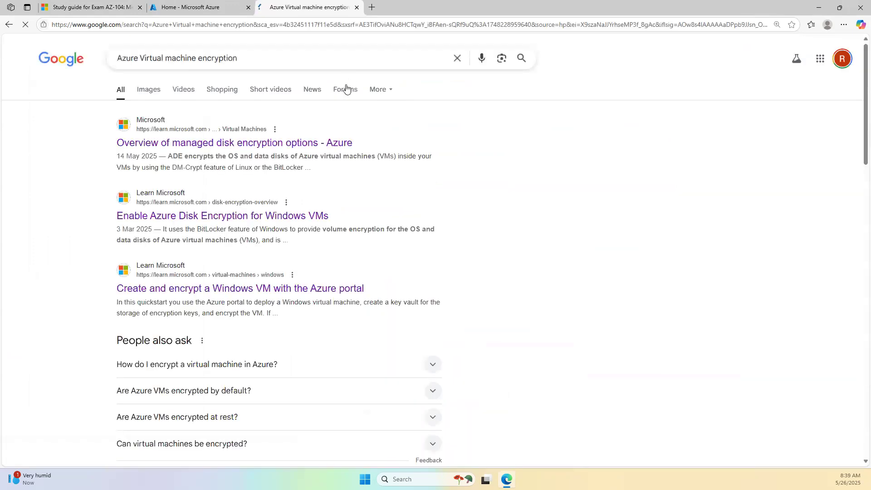
middle_click(254, 143)
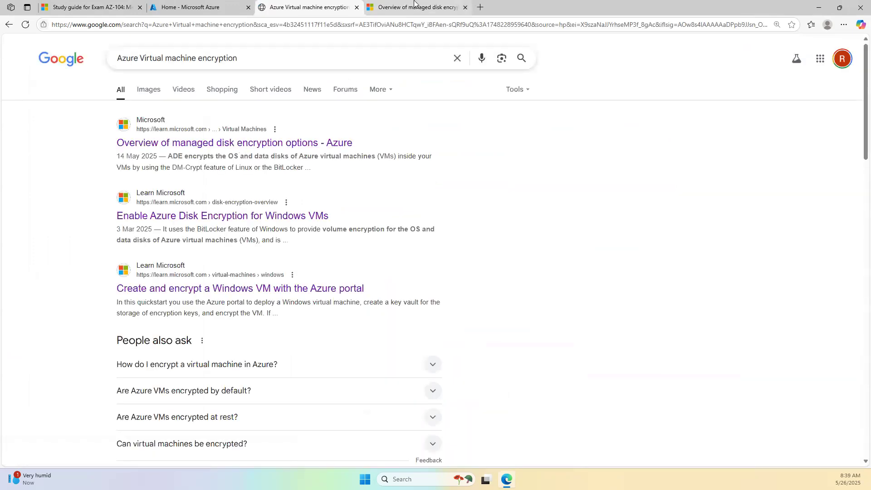
click(414, 2)
- Scroll through the disk encryption overview and mark Server-Side Encryption with an orange arrow and underline
scroll(416, 183, down, 5)
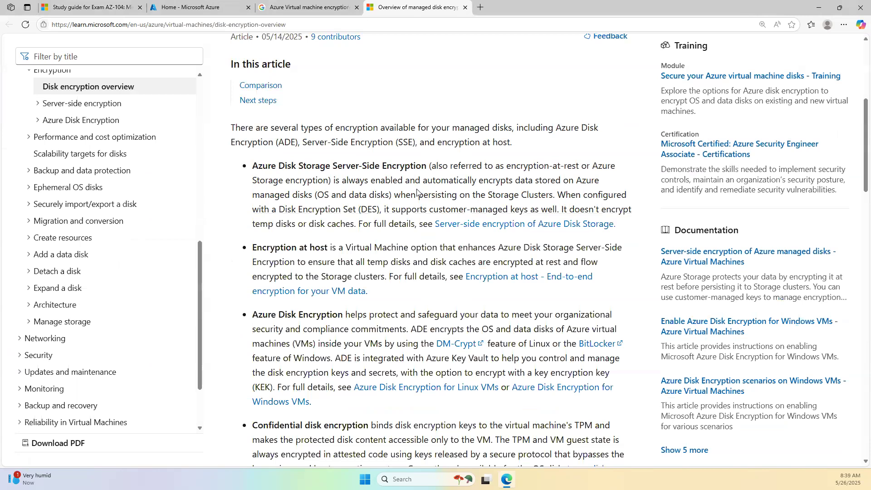
scroll(416, 196, down, 10)
scroll(415, 200, up, 9)
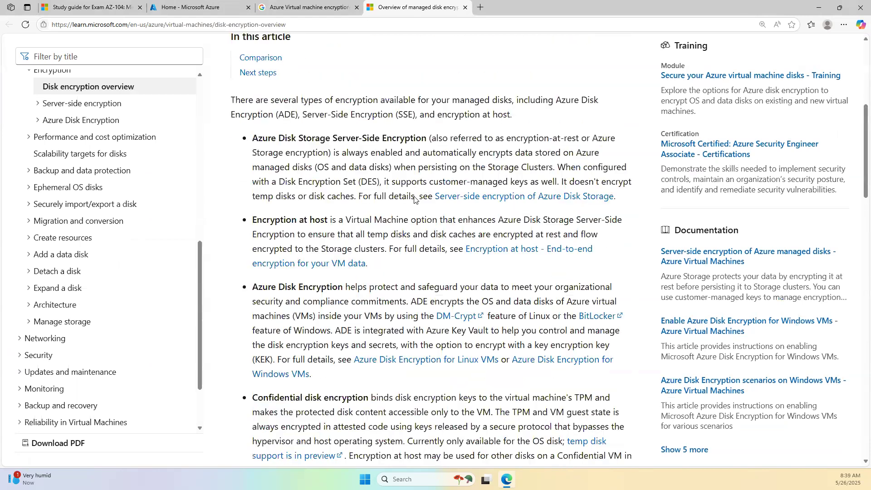
scroll(414, 200, down, 1)
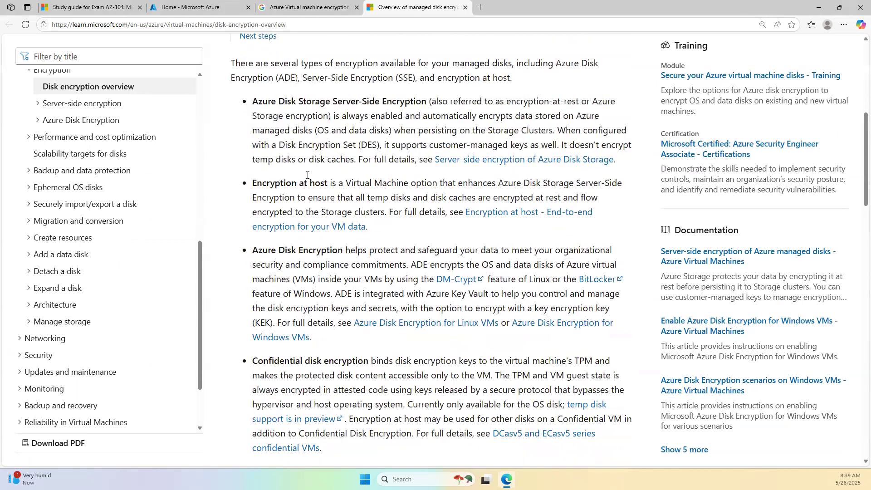
scroll(270, 128, up, 10)
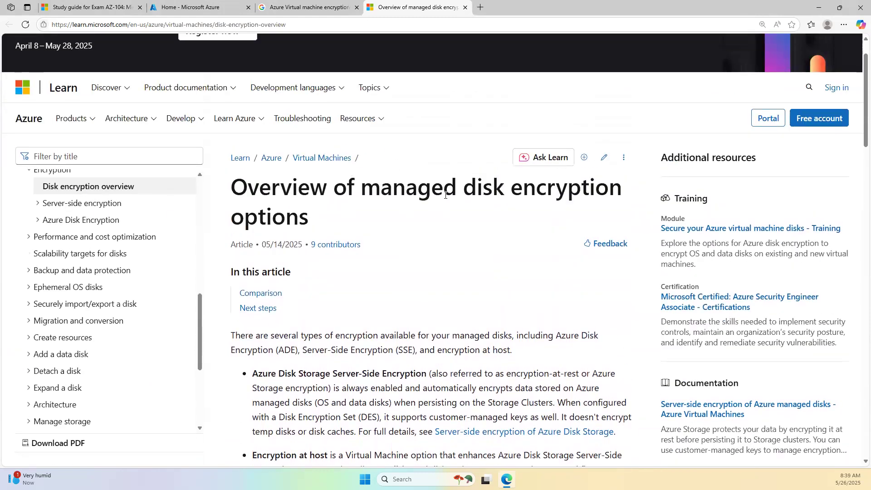
drag(361, 185, 330, 214)
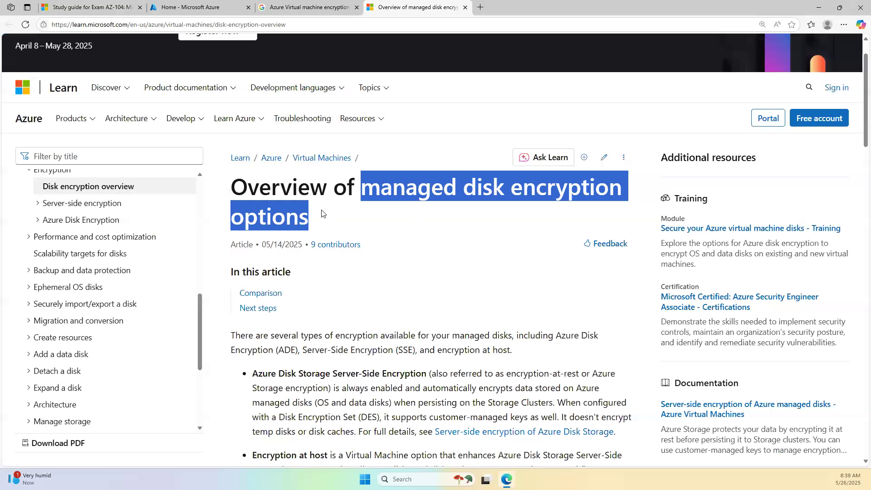
scroll(330, 207, down, 3)
scroll(329, 207, down, 2)
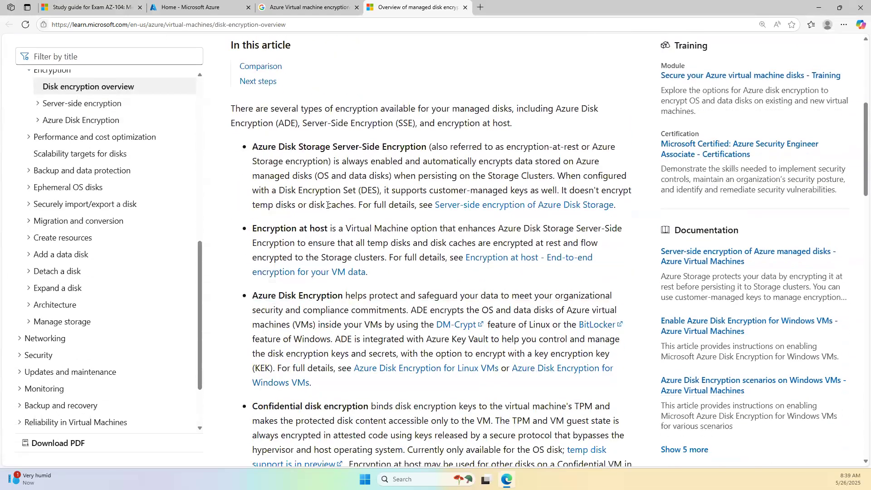
scroll(329, 207, down, 1)
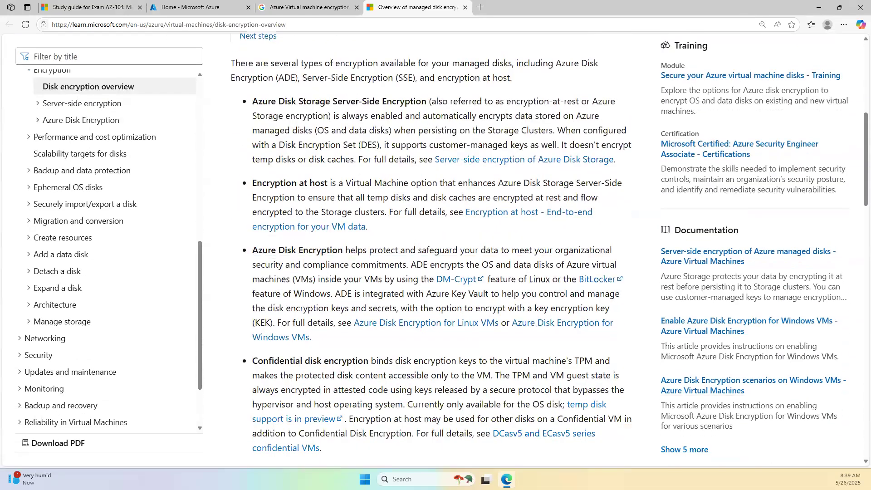
mouse_move(195, 122)
mouse_down()
mouse_move(252, 110)
mouse_move(244, 128)
mouse_up()
drag(336, 108, 401, 108)
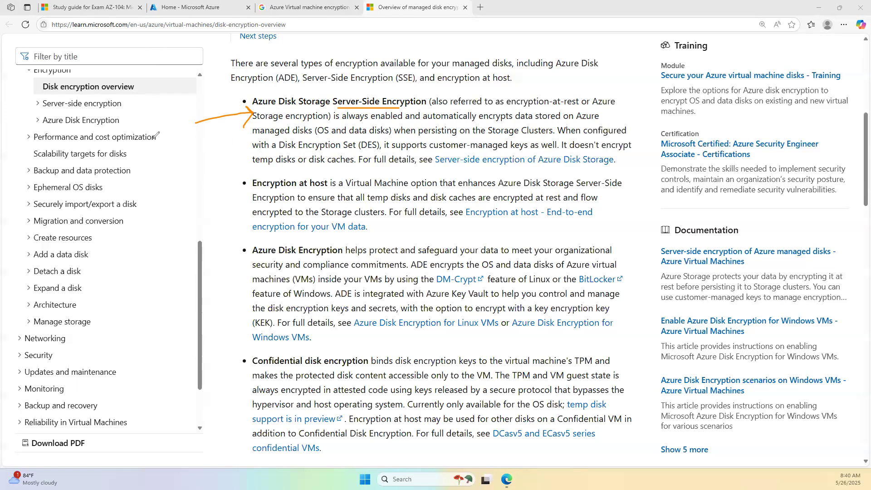
- Handwrite a customer note and 'VM' with arrows leading to OS and Data
mouse_move(129, 144)
mouse_down()
mouse_move(122, 155)
mouse_move(142, 158)
mouse_move(146, 136)
mouse_move(159, 149)
mouse_move(172, 145)
mouse_up()
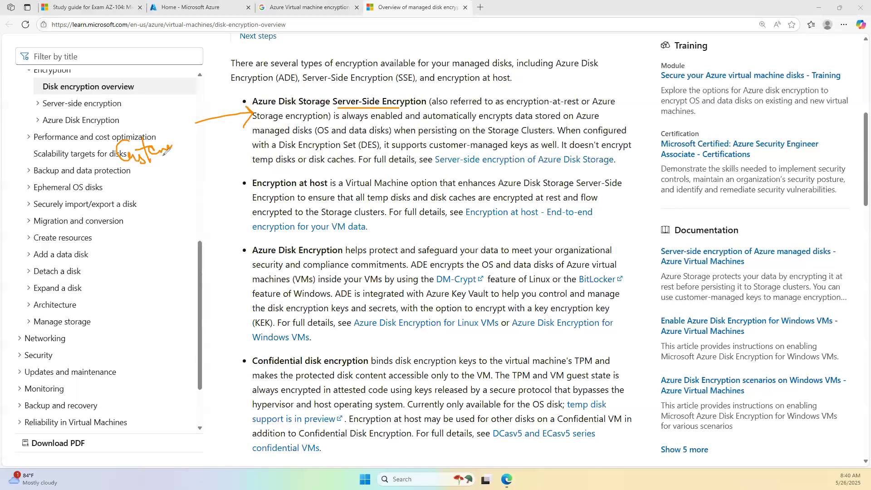
click(132, 187)
mouse_move(145, 198)
mouse_down()
mouse_move(147, 207)
mouse_move(157, 194)
mouse_move(167, 213)
mouse_move(175, 210)
mouse_up()
drag(150, 240, 166, 238)
mouse_move(166, 237)
mouse_down()
mouse_move(160, 243)
mouse_move(183, 238)
mouse_move(167, 268)
mouse_move(202, 269)
mouse_move(207, 254)
mouse_move(210, 271)
mouse_up()
- Bracket the lower list, box the VM/OS/Data sketch, and label the arrow 'enc'
mouse_move(115, 300)
mouse_down()
mouse_move(75, 304)
mouse_move(68, 347)
mouse_move(109, 380)
mouse_move(130, 352)
mouse_move(123, 298)
mouse_move(108, 299)
mouse_up()
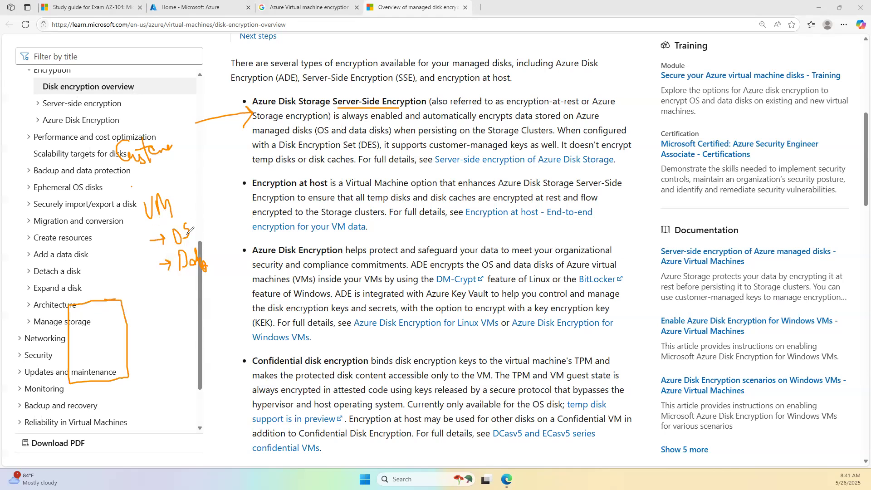
mouse_move(198, 217)
mouse_down()
mouse_move(159, 241)
mouse_move(207, 271)
mouse_move(196, 217)
mouse_up()
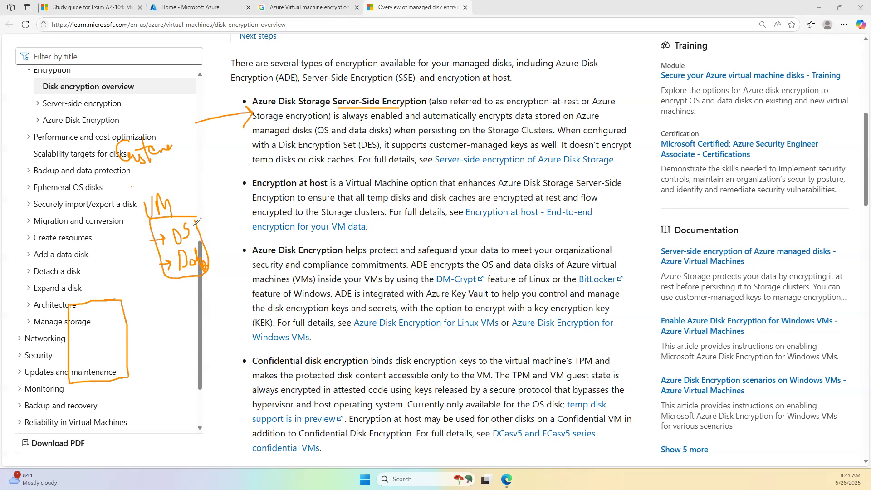
mouse_move(158, 256)
mouse_down()
mouse_move(114, 274)
mouse_move(111, 294)
mouse_move(116, 285)
mouse_up()
mouse_move(104, 265)
mouse_down()
mouse_move(125, 251)
mouse_move(141, 278)
mouse_up()
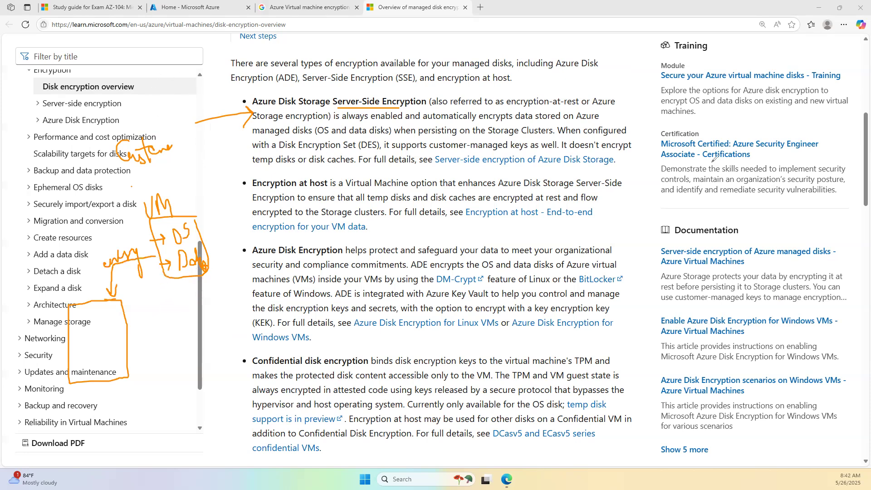
- Handwrite 'OS Disk' and 'Data Disk' notes on the right panel with an arrow, boxing Data Disk
mouse_move(640, 212)
mouse_down()
mouse_move(668, 211)
mouse_move(679, 238)
mouse_move(676, 226)
mouse_move(733, 242)
mouse_up()
click(731, 222)
mouse_move(747, 221)
mouse_down()
mouse_move(753, 233)
mouse_move(774, 237)
mouse_up()
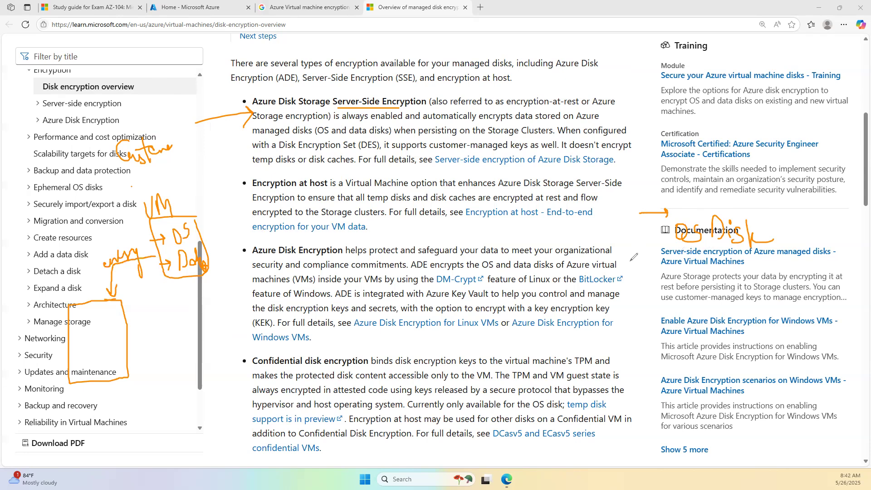
mouse_move(633, 275)
mouse_down()
mouse_move(634, 302)
mouse_move(663, 301)
mouse_move(668, 272)
mouse_move(681, 301)
mouse_move(693, 305)
mouse_up()
mouse_move(713, 273)
mouse_down()
mouse_move(714, 307)
mouse_move(716, 299)
mouse_move(739, 307)
mouse_move(750, 294)
mouse_move(763, 305)
mouse_move(775, 287)
mouse_up()
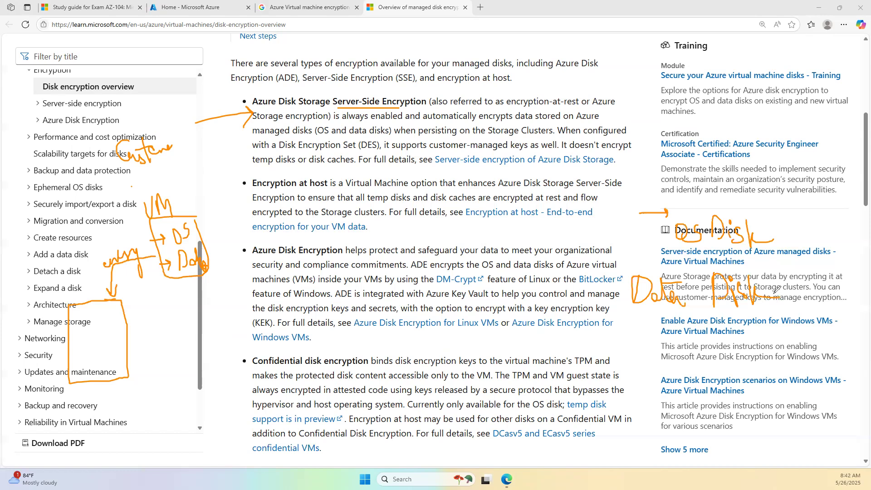
mouse_move(628, 313)
mouse_down()
mouse_move(691, 313)
mouse_move(760, 275)
mouse_move(650, 260)
mouse_move(611, 317)
mouse_up()
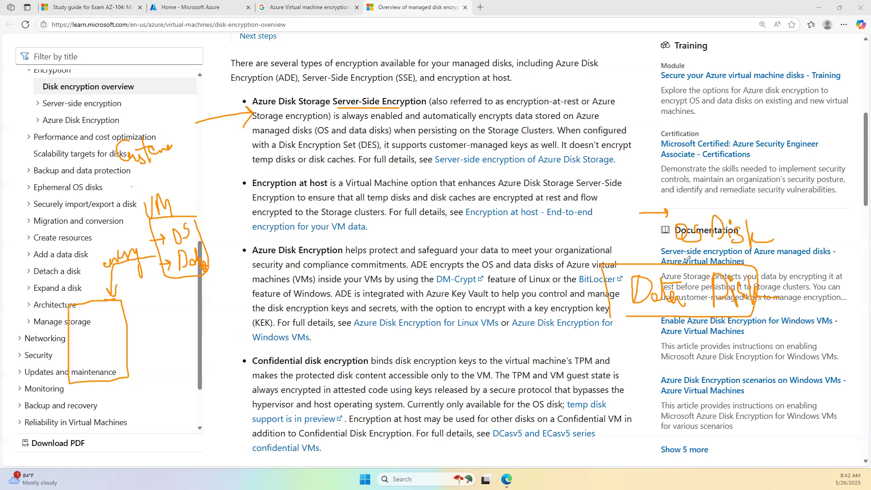
- Underline 'you control', cross out the OS Disk note, and circle both notes
mouse_move(523, 293)
mouse_down()
mouse_move(573, 290)
mouse_move(567, 298)
mouse_up()
mouse_move(779, 216)
mouse_down()
mouse_move(802, 239)
mouse_move(777, 240)
mouse_up()
mouse_move(603, 189)
mouse_down()
mouse_move(588, 350)
mouse_move(827, 274)
mouse_move(734, 189)
mouse_move(606, 186)
mouse_up()
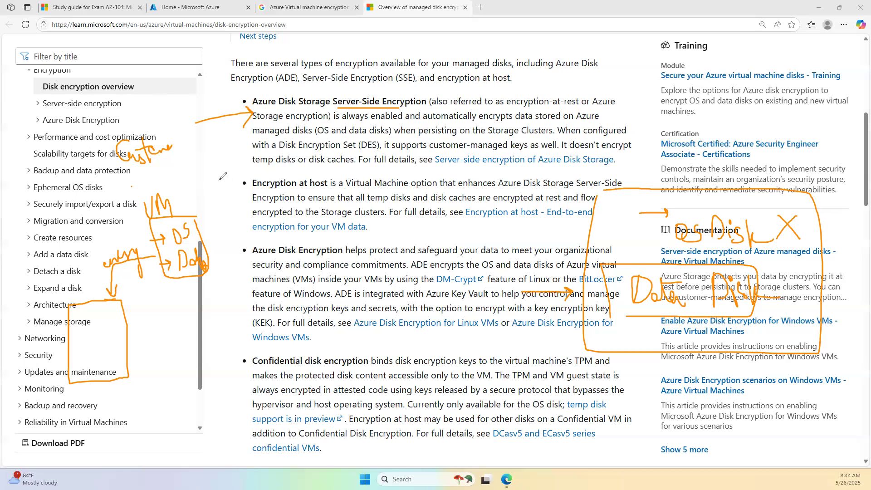
- Arrow to Disk encryption overview, handwrite 'Microsoft', and box the Server-side encryption-to-Backup TOC entries
drag(246, 104, 183, 89)
mouse_move(64, 97)
mouse_down()
mouse_move(76, 78)
mouse_move(82, 95)
mouse_move(119, 69)
mouse_up()
click(90, 61)
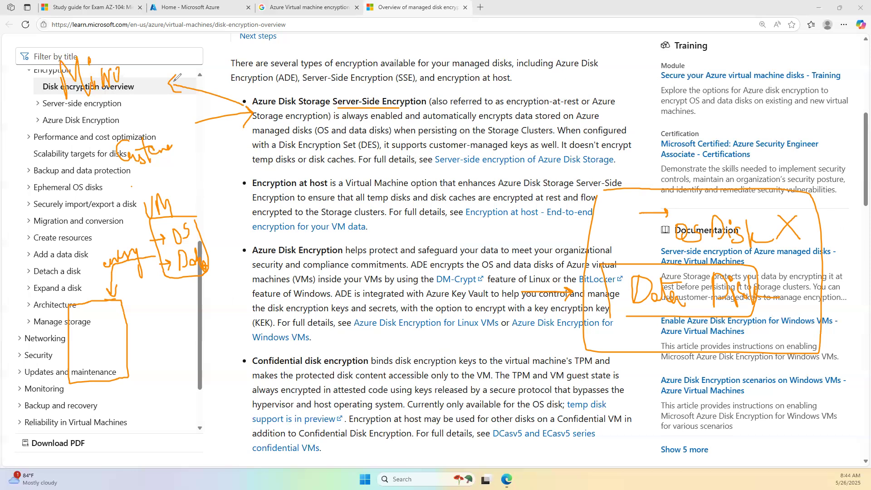
mouse_move(135, 59)
mouse_down()
mouse_move(126, 78)
mouse_move(138, 76)
mouse_up()
mouse_move(157, 37)
mouse_down()
mouse_move(150, 78)
mouse_move(164, 57)
mouse_up()
drag(168, 31, 171, 78)
drag(160, 59, 181, 49)
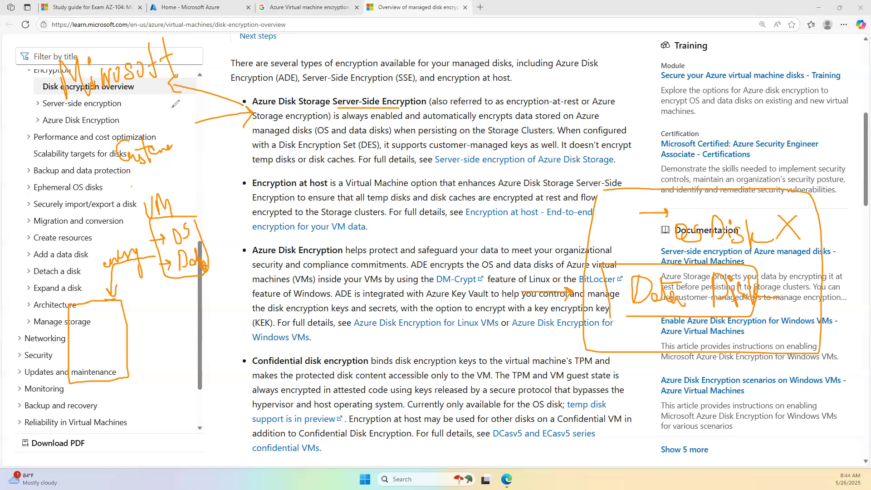
mouse_move(116, 171)
mouse_down()
mouse_move(144, 170)
mouse_move(201, 102)
mouse_move(87, 142)
mouse_move(87, 172)
mouse_up()
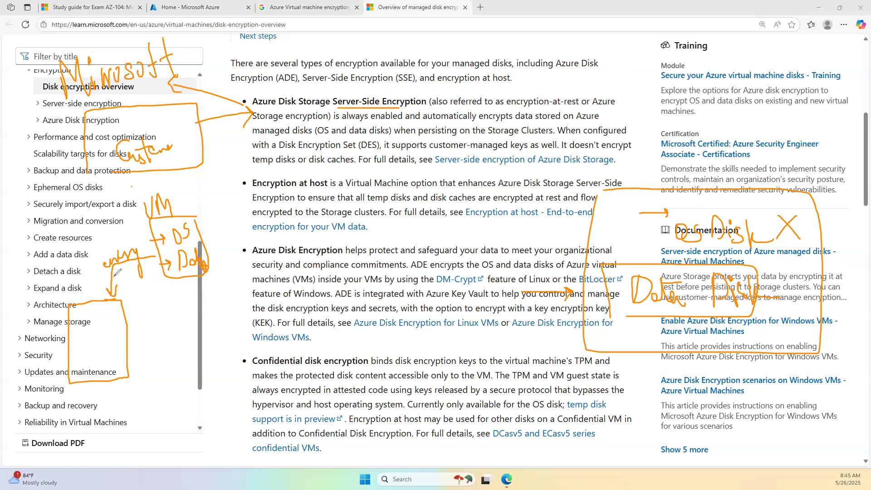
- Link the OS note to the Add a data disk entry and underline 'Encryption at host'
drag(144, 236, 88, 257)
drag(148, 277, 145, 226)
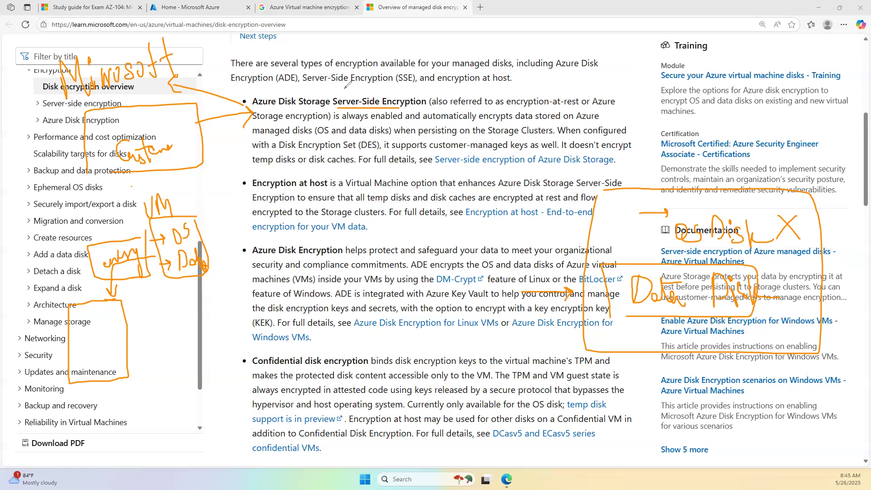
mouse_move(248, 192)
mouse_down()
mouse_move(334, 195)
mouse_move(278, 172)
mouse_move(248, 182)
mouse_up()
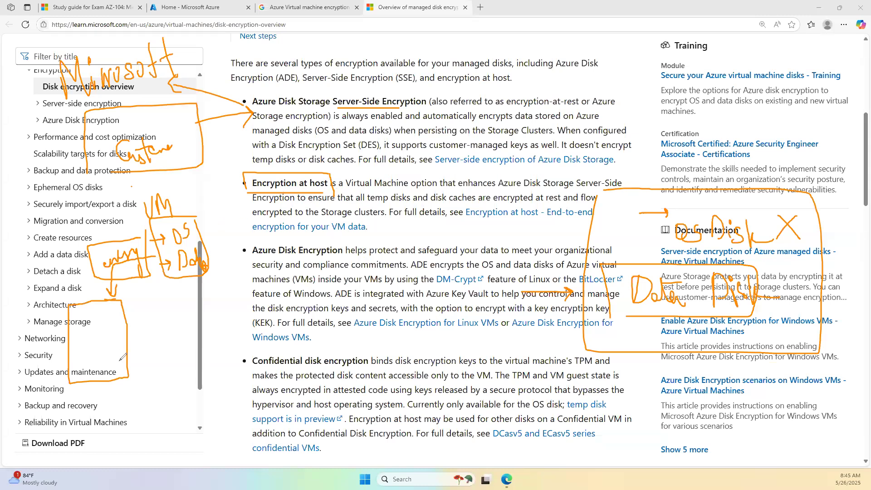
- Box under the VM sketch, arrow it to Encryption at host and Azure Disk Encryption, link the customer note
mouse_move(135, 289)
mouse_down()
mouse_move(47, 303)
mouse_move(67, 401)
mouse_move(152, 377)
mouse_move(145, 295)
mouse_up()
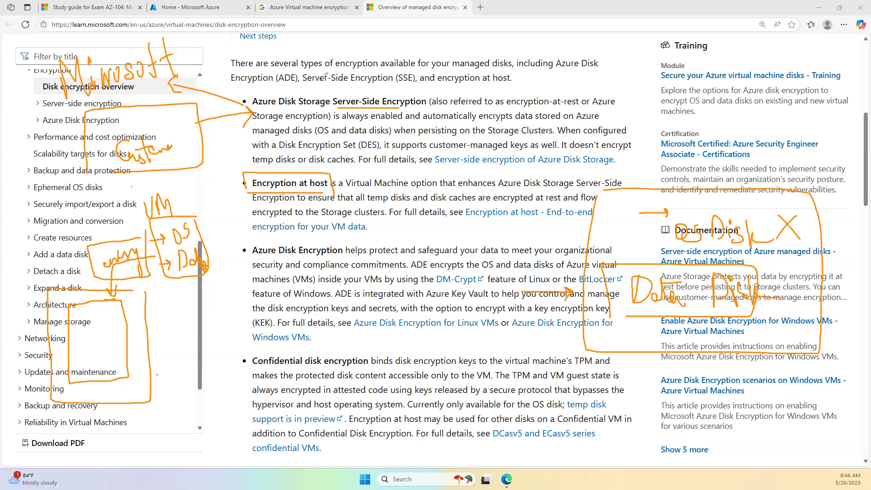
mouse_move(193, 200)
mouse_down()
mouse_move(240, 192)
mouse_move(235, 200)
mouse_up()
mouse_move(223, 266)
mouse_down()
mouse_move(239, 255)
mouse_move(237, 263)
mouse_up()
mouse_move(164, 156)
mouse_down()
mouse_move(191, 164)
mouse_move(193, 215)
mouse_up()
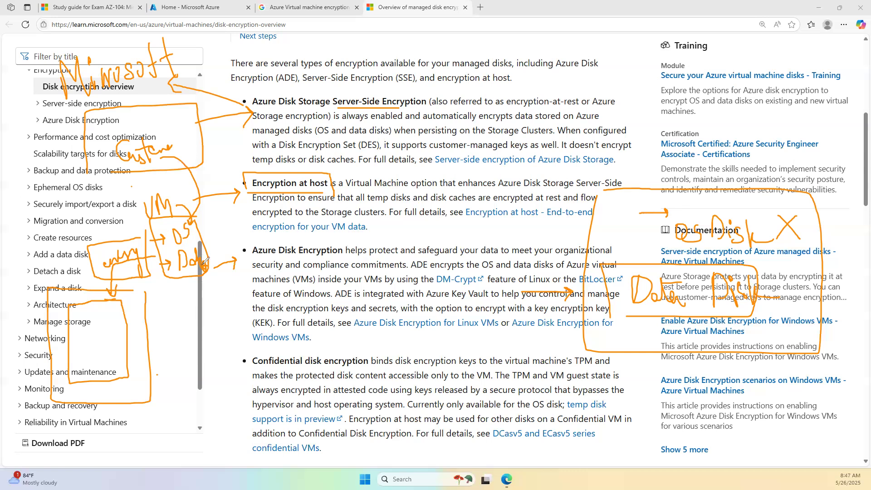
- Underline the Azure Disk Encryption heading, the DM-Crypt and Windows phrases, and box BitLocker
drag(253, 259, 340, 256)
drag(395, 286, 556, 281)
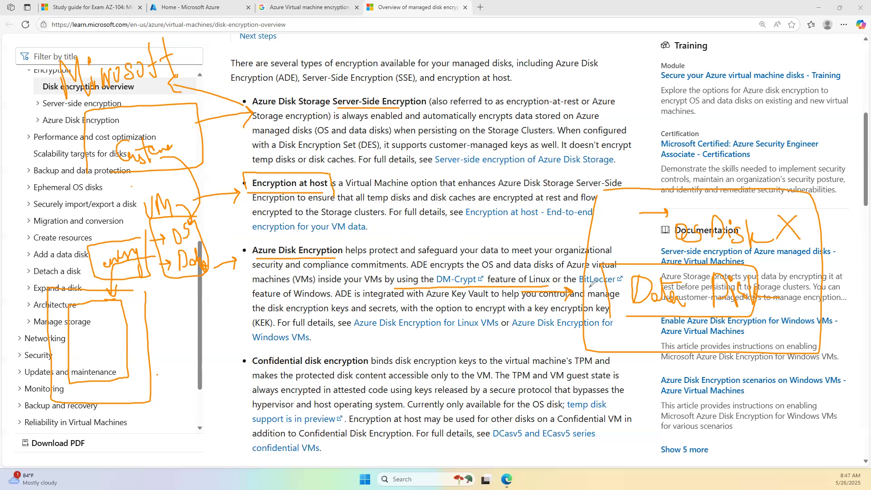
drag(255, 306, 321, 300)
mouse_move(590, 285)
mouse_down()
mouse_move(622, 278)
mouse_move(590, 272)
mouse_move(580, 279)
mouse_up()
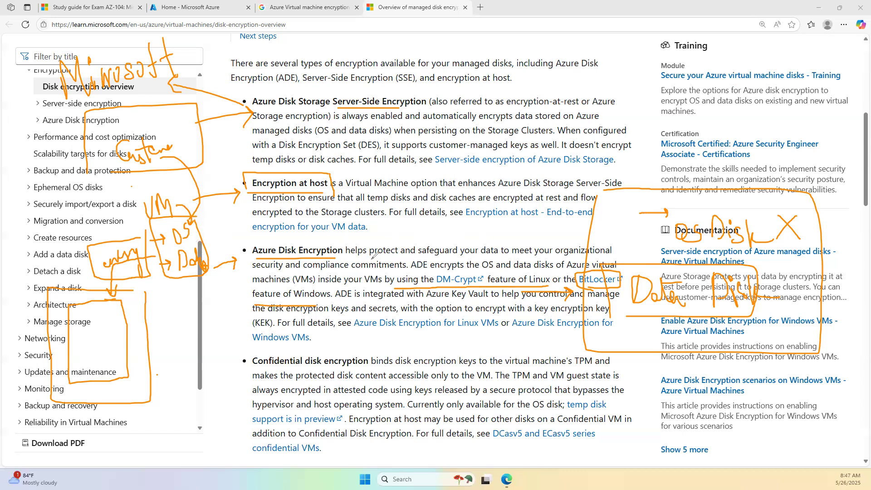
- Underline 'protect and safeguard your data', Key Vault, the ADE links and Confidential disk encryption
drag(366, 257, 590, 253)
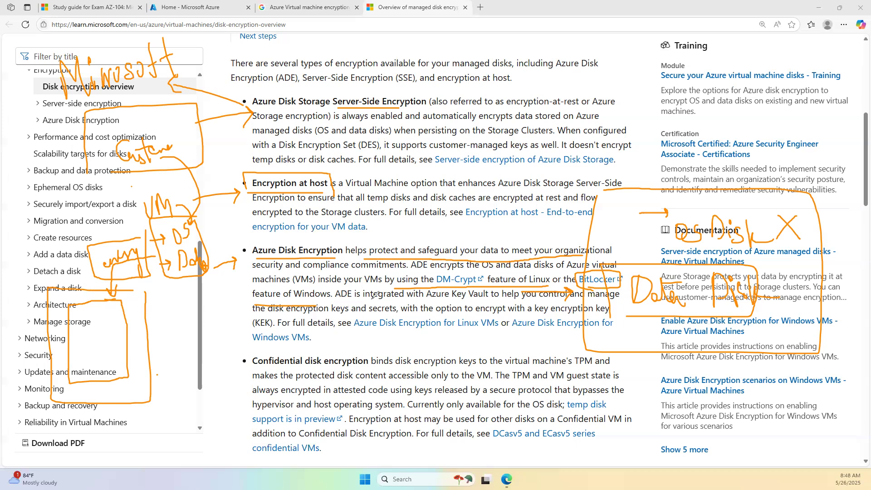
drag(375, 300, 470, 299)
drag(355, 338, 602, 331)
drag(255, 352, 325, 352)
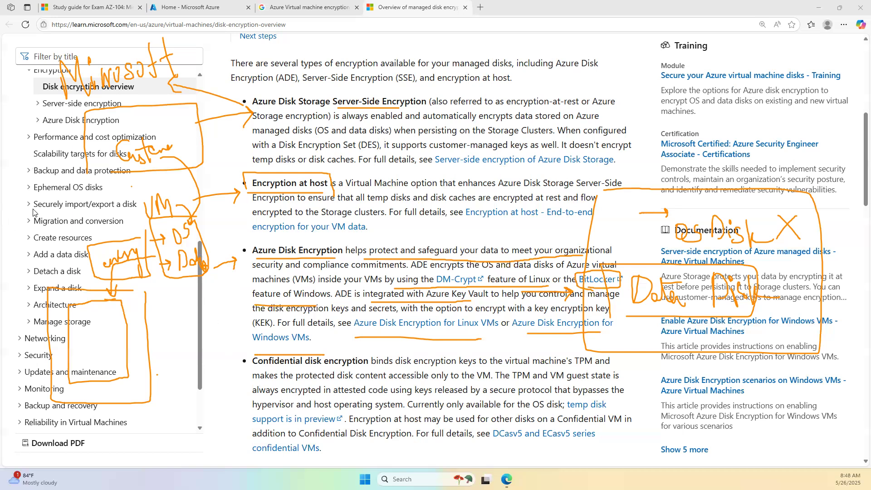
- Draw an ink arrow from the left margin to the Confidential disk encryption text
click(210, 395)
drag(193, 378, 254, 371)
drag(245, 366, 248, 378)
- Underline 'doesn't encrypt temp disks or disk caches' and 'all temp disks and disk caches' in the article
drag(251, 166, 355, 167)
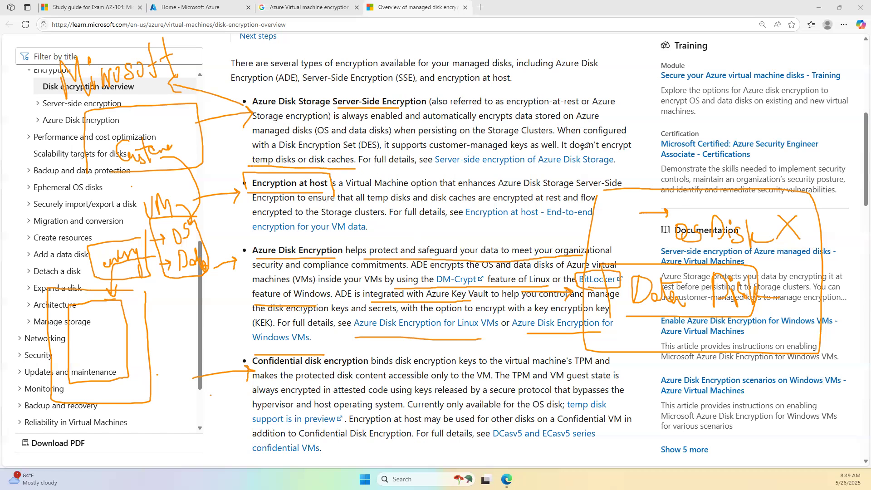
drag(570, 154, 631, 152)
drag(354, 208, 413, 208)
drag(485, 204, 421, 202)
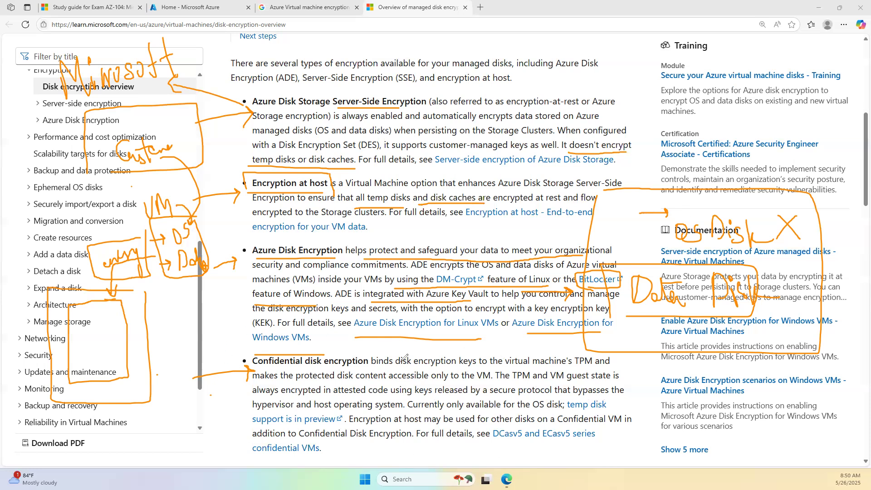
- Mark the Confidential disk encryption paragraph, clear all ink, and return to the Azure portal Home tab
drag(236, 289, 268, 268)
key(Escape)
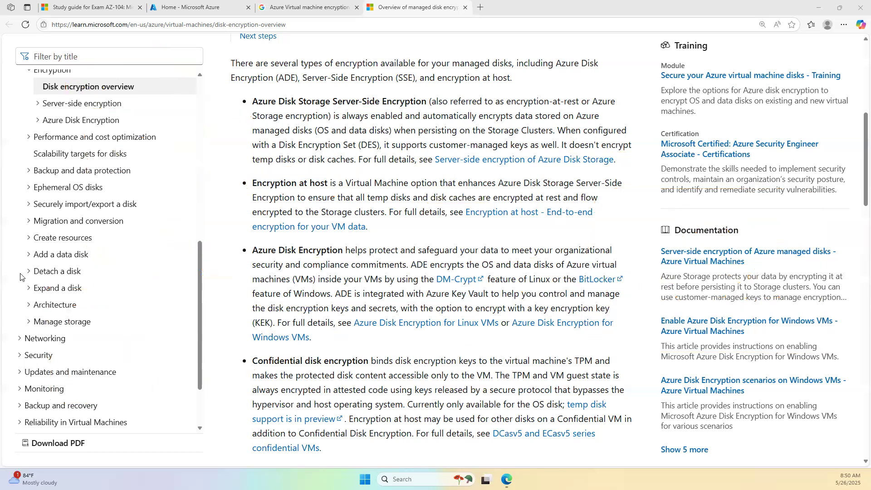
click(177, 5)
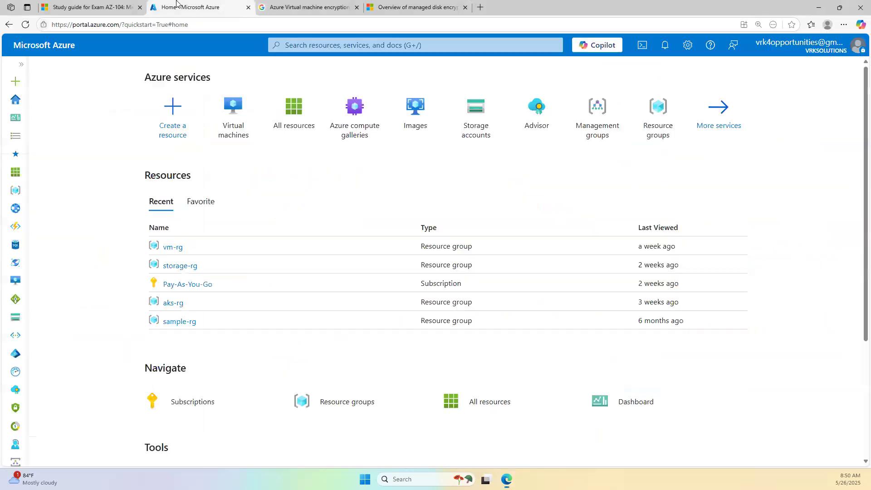
- Start creating a new Azure virtual machine from the Virtual machines list
click(230, 118)
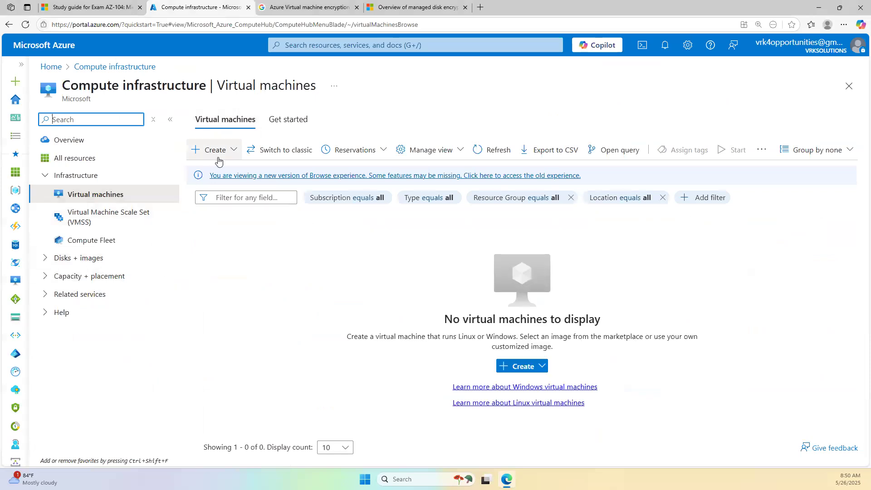
click(214, 151)
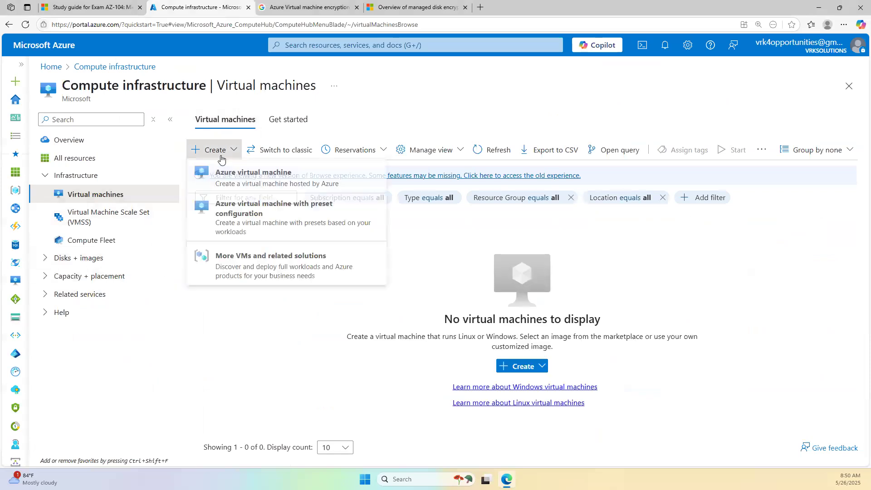
click(235, 184)
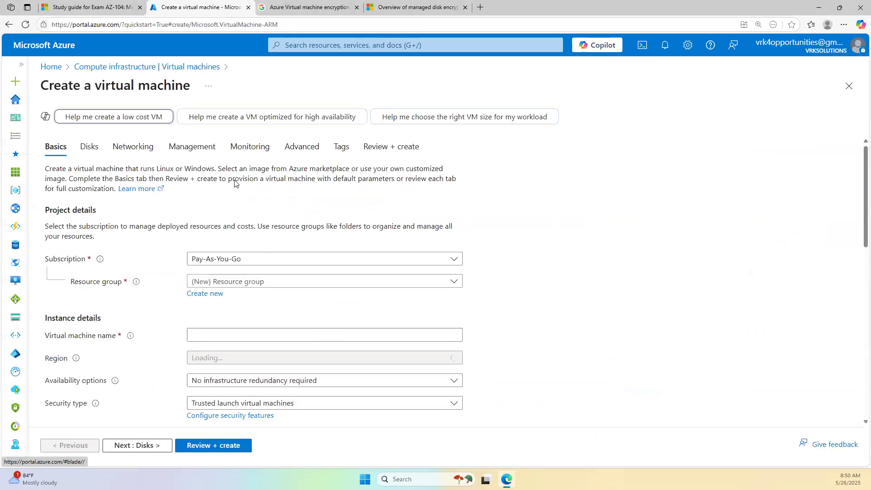
- Choose resource group vm-rg, name the VM testvm01, and select No infrastructure redundancy required
click(242, 285)
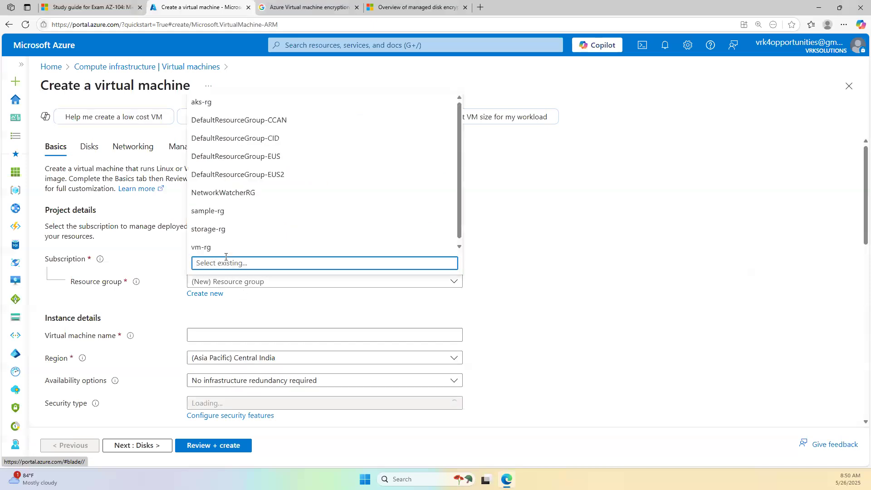
click(213, 247)
click(208, 334)
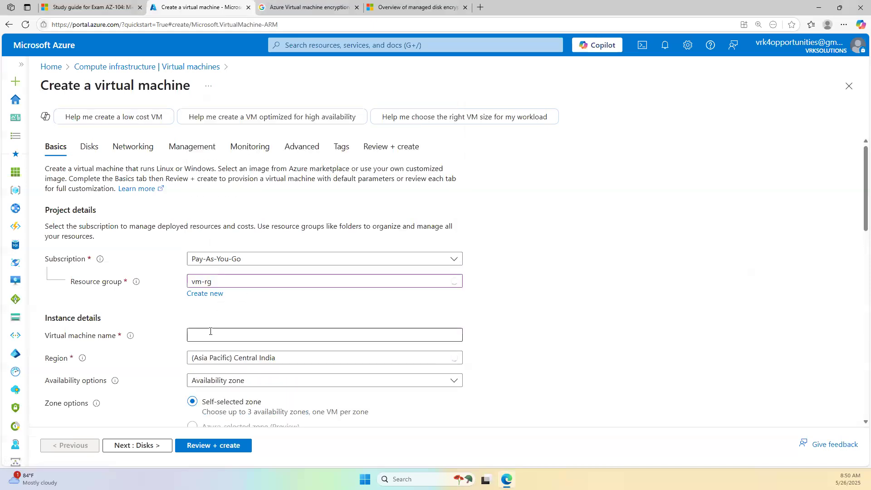
text(testv)
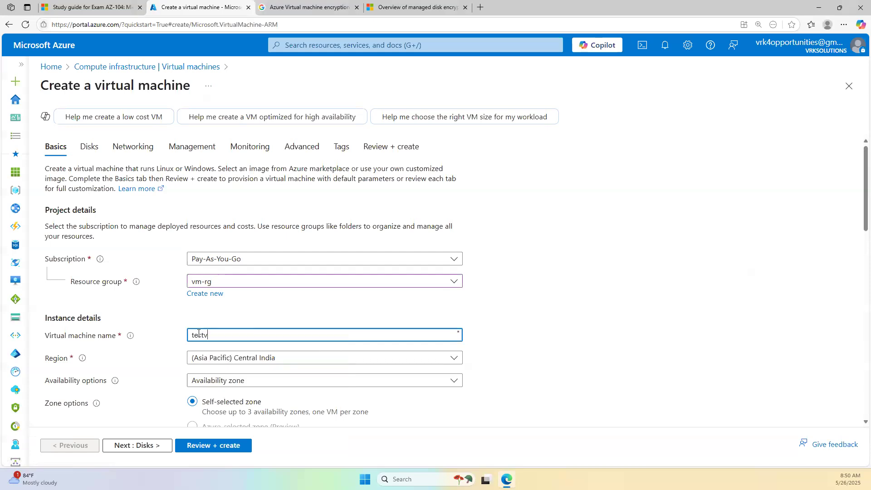
text(m01)
click(264, 384)
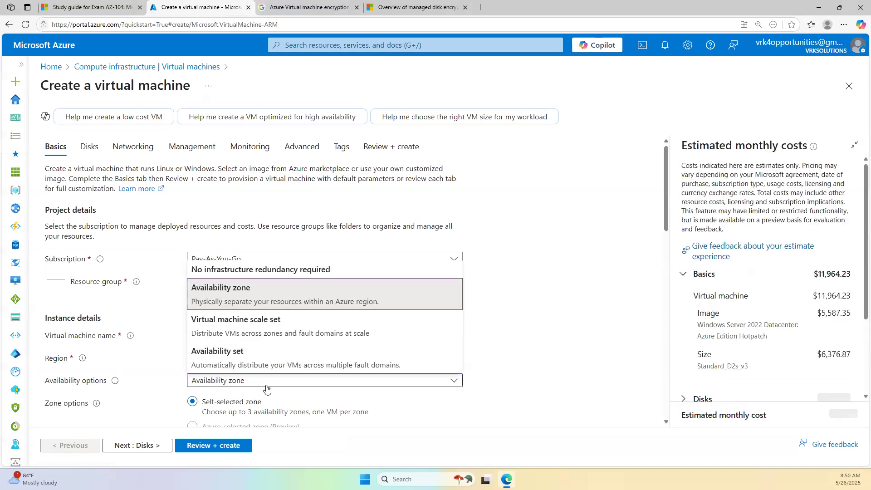
click(261, 270)
scroll(290, 273, down, 5)
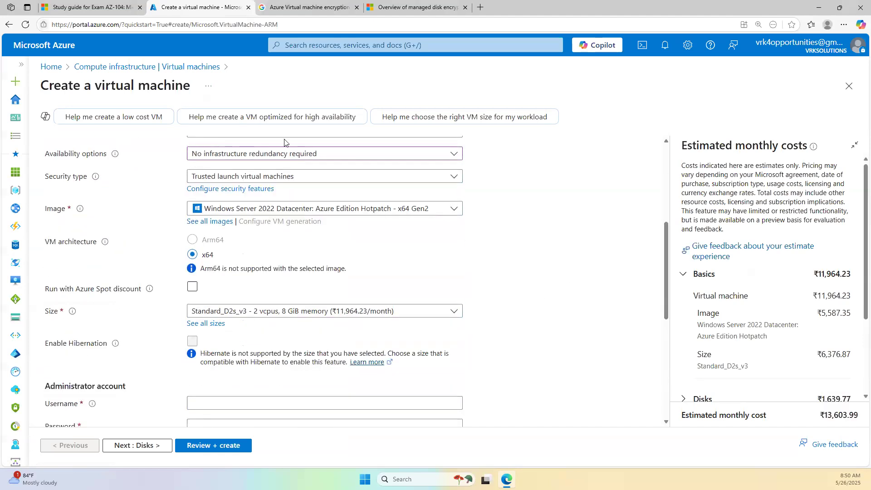
- Set the security type to Standard, leaving the VM image unchanged after reviewing the list
click(249, 178)
click(242, 202)
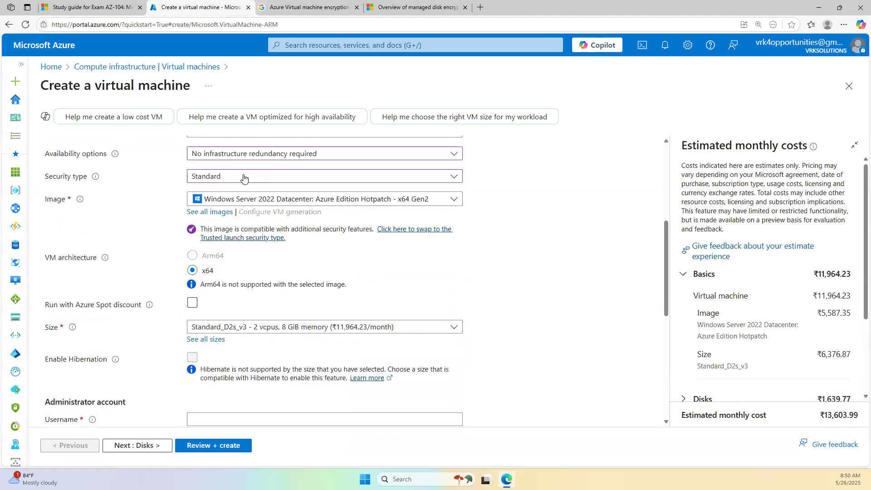
click(244, 180)
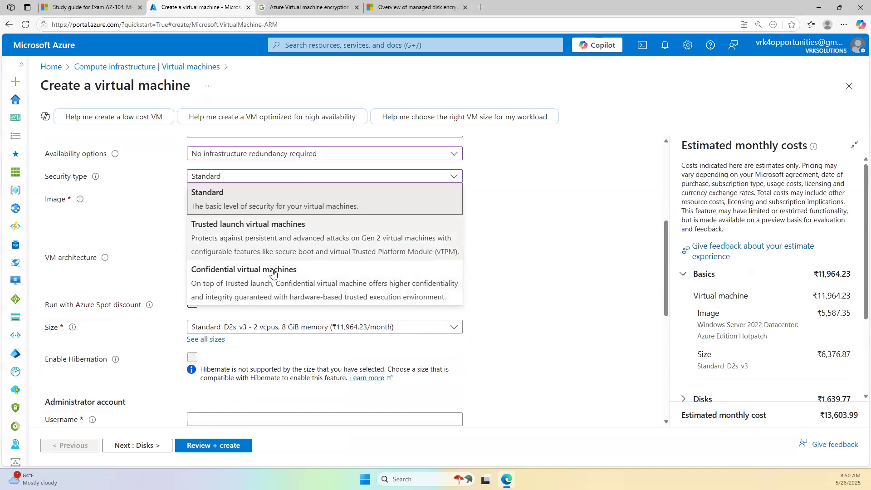
click(541, 249)
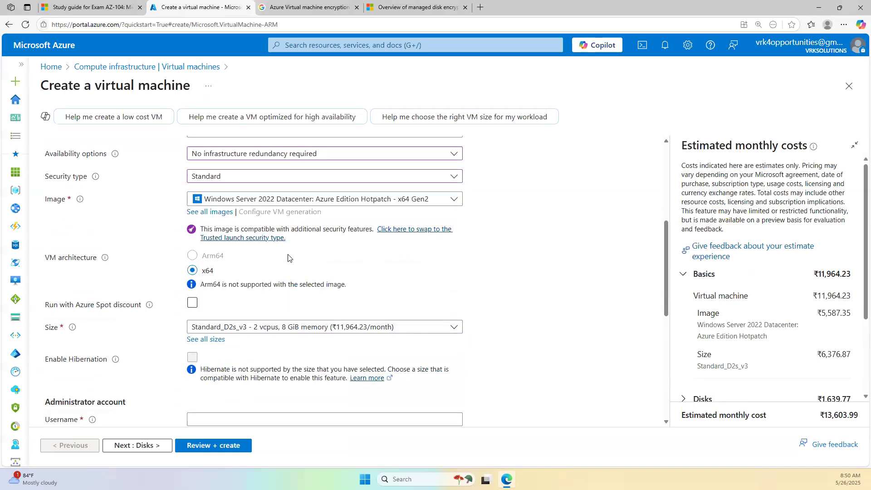
click(309, 199)
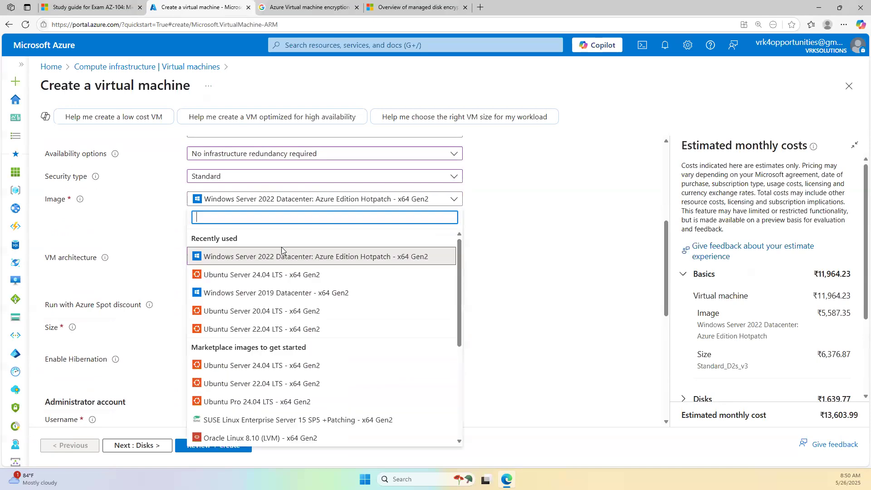
click(528, 223)
scroll(232, 243, up, 1)
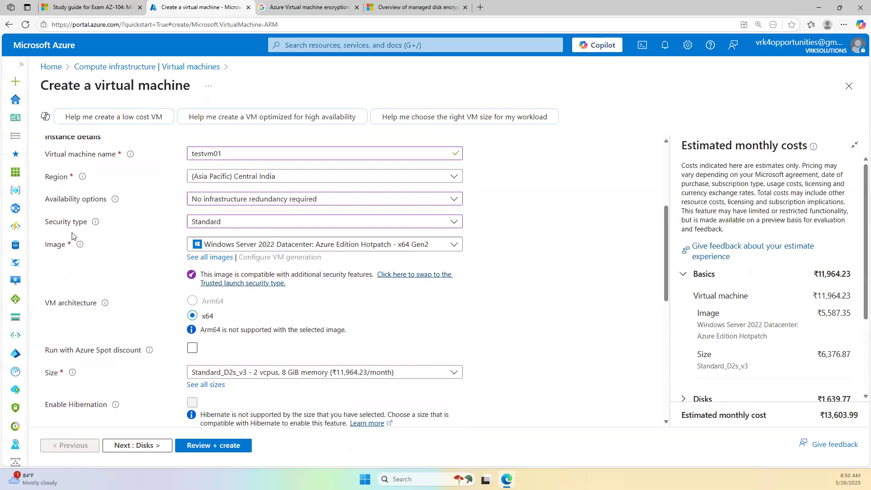
scroll(205, 359, down, 2)
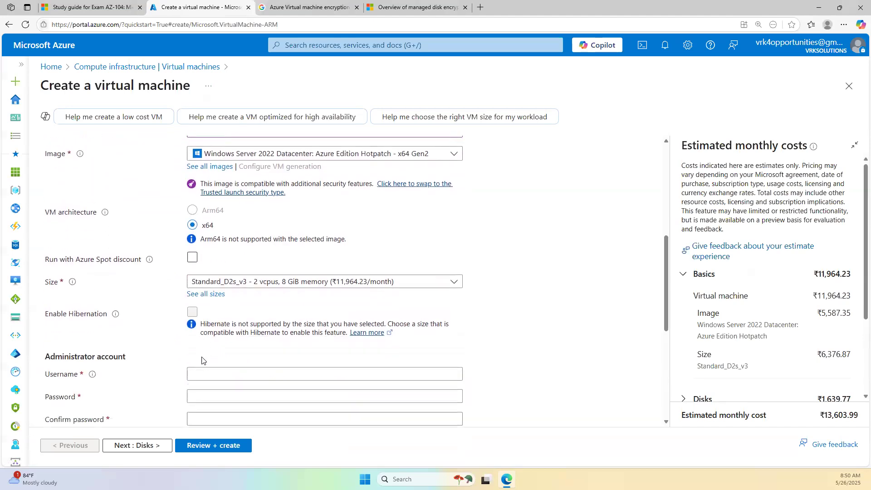
scroll(188, 263, down, 3)
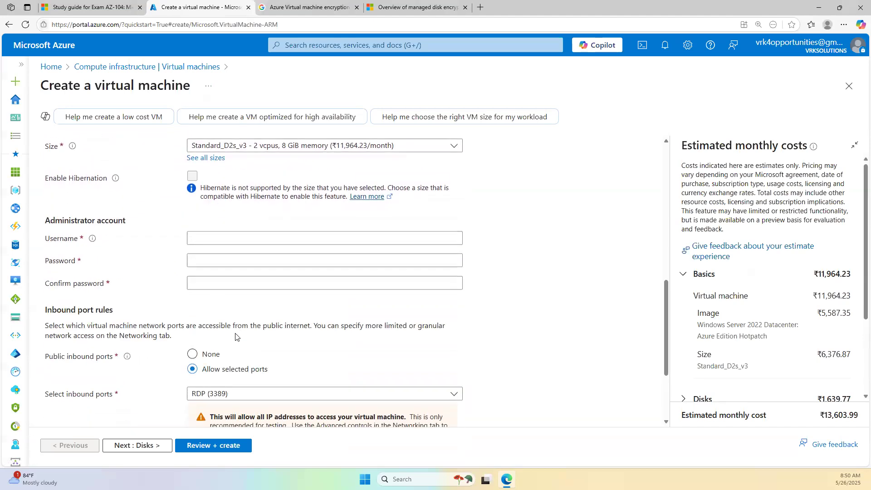
- Enter the administrator username, password and password confirmation, then move to the Disks step
click(212, 239)
text(trainer)
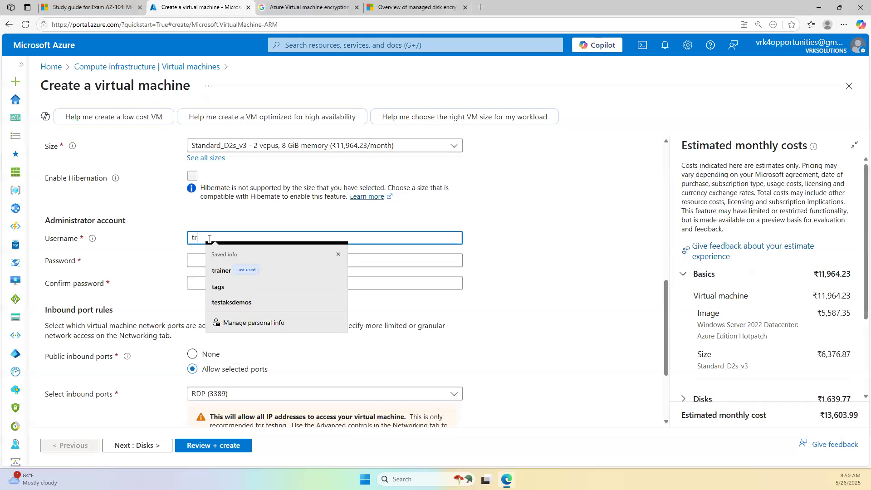
key(Tab)
text(Pa)
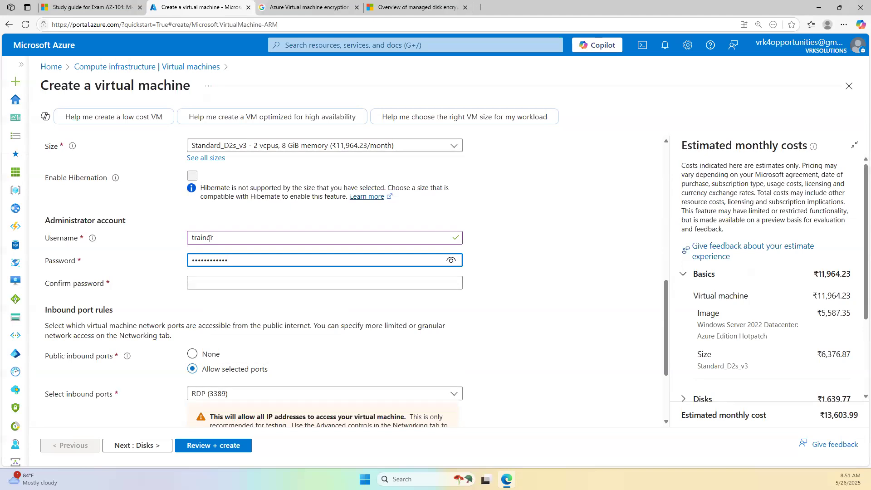
key(Tab)
text(P)
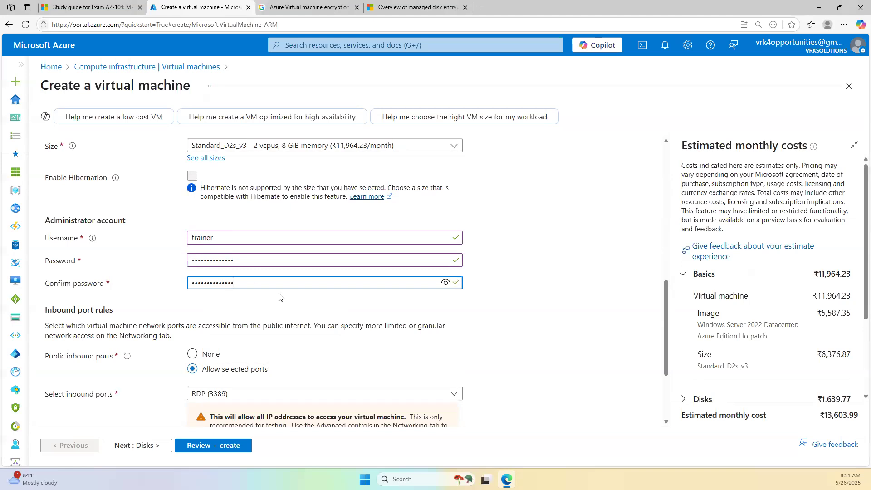
scroll(277, 296, up, 10)
click(89, 146)
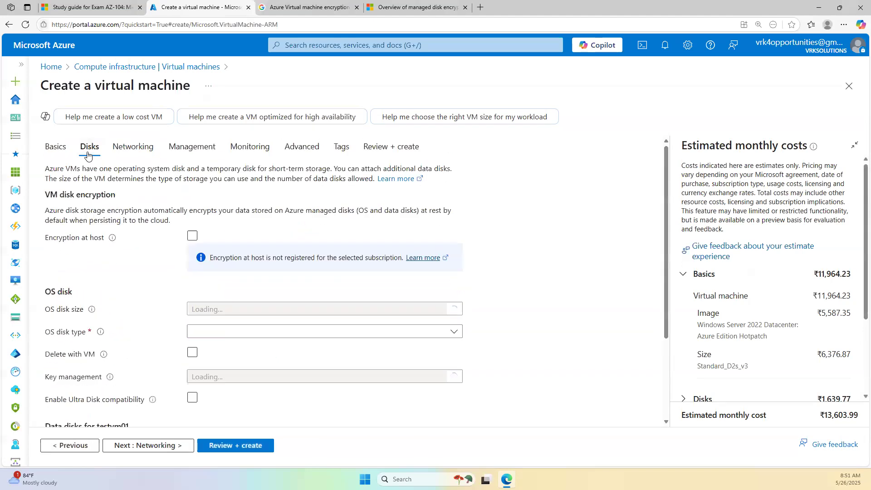
- Review the Key management choices on the Disks step without changing them
scroll(117, 265, down, 3)
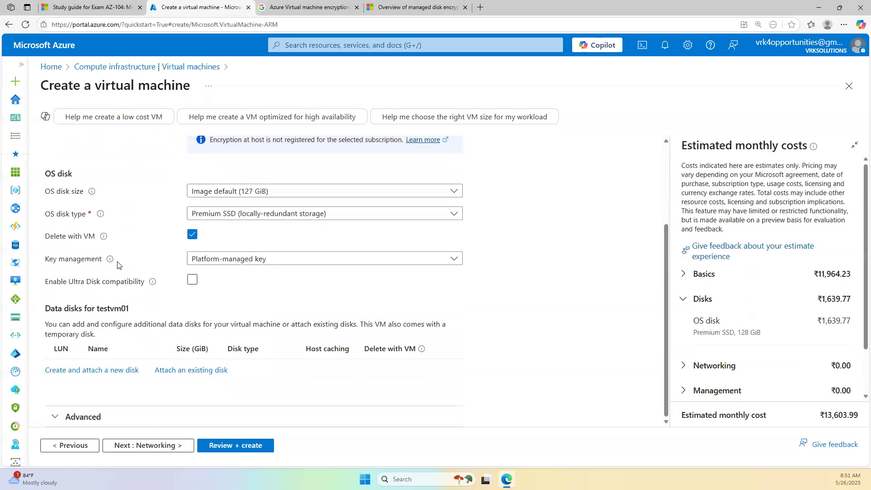
scroll(118, 266, up, 3)
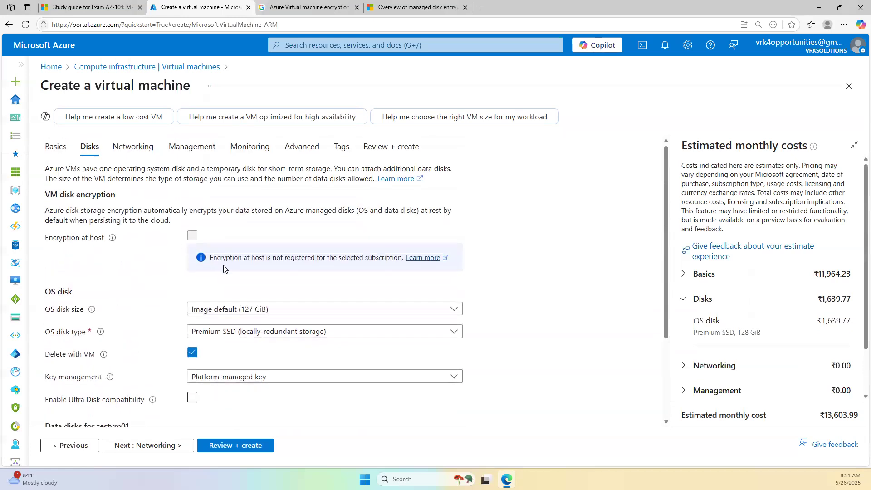
scroll(259, 275, down, 1)
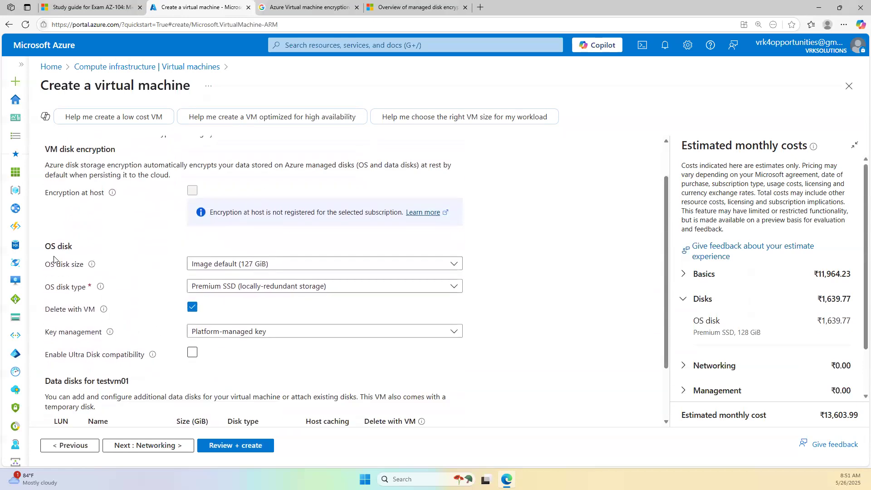
scroll(102, 311, down, 2)
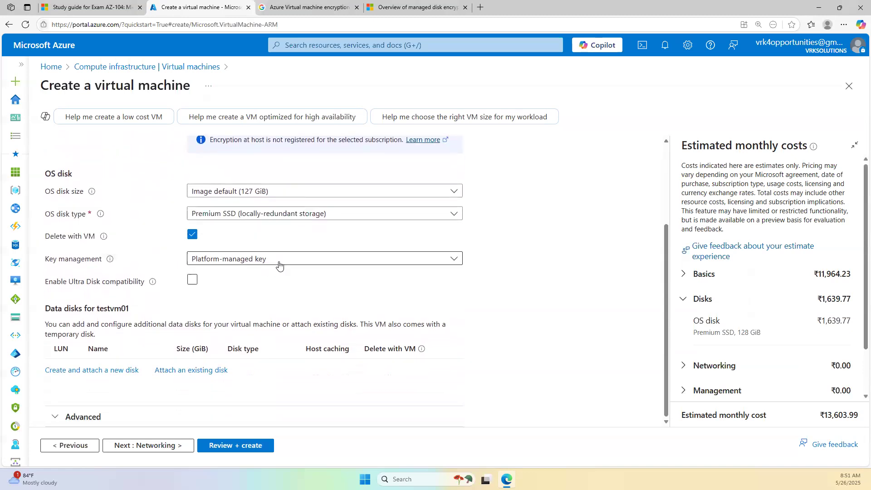
click(245, 264)
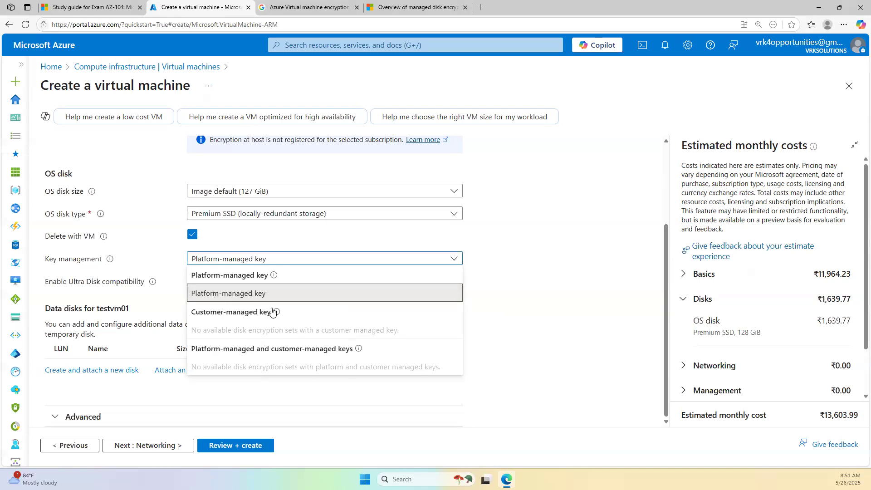
click(507, 259)
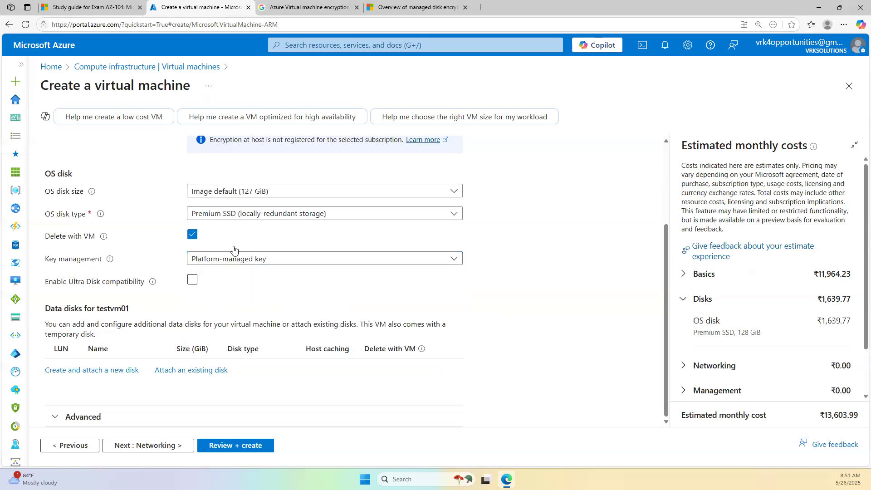
scroll(256, 327, up, 3)
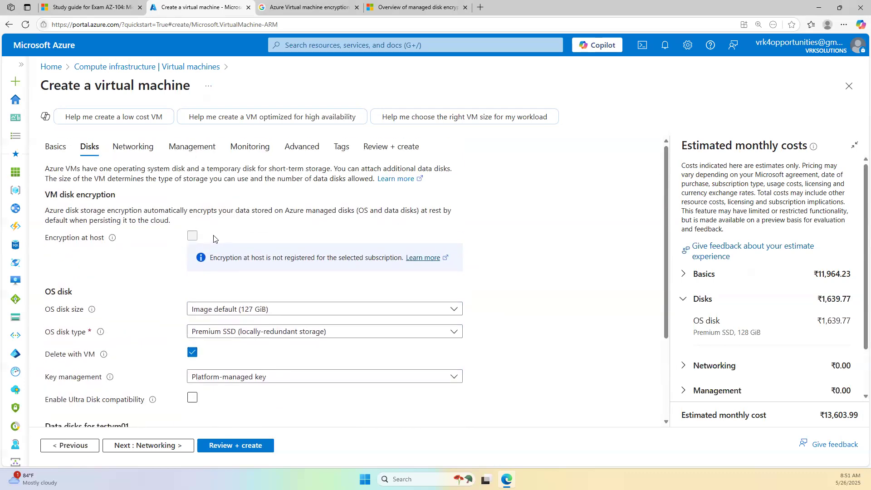
scroll(186, 274, down, 3)
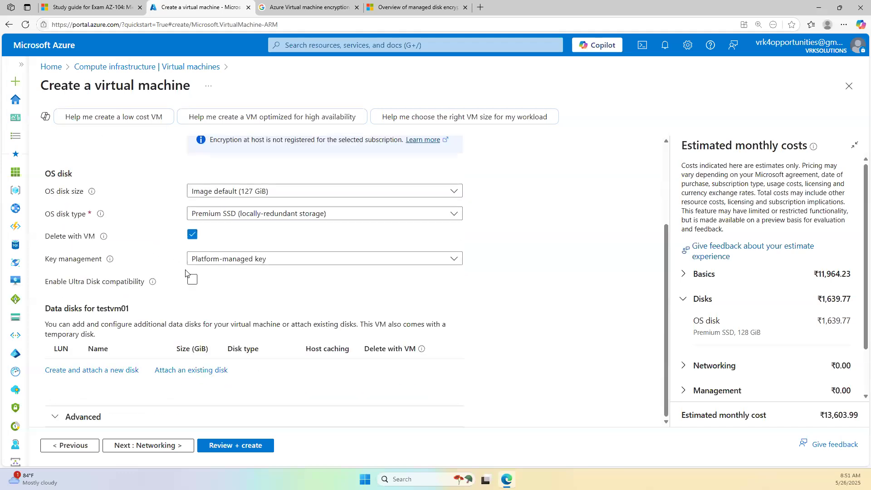
scroll(186, 274, up, 3)
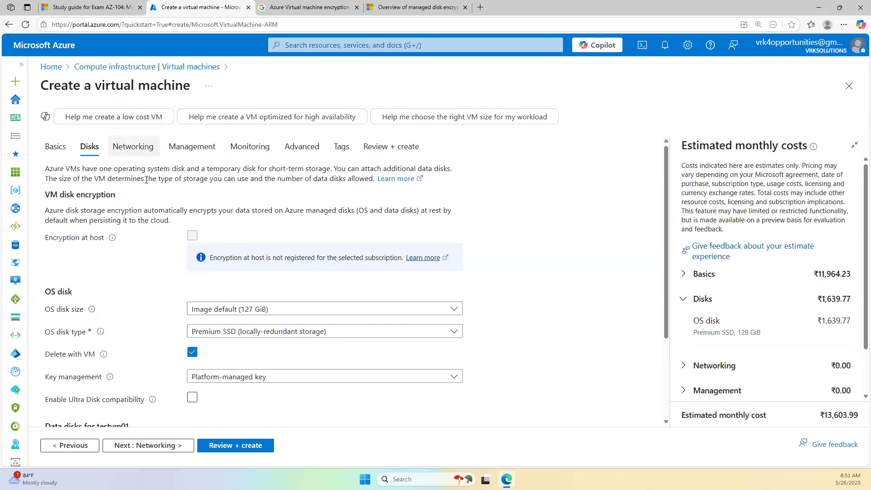
- Glance at the Basics and Networking steps, then open the Encryption at host Learn more article
click(71, 151)
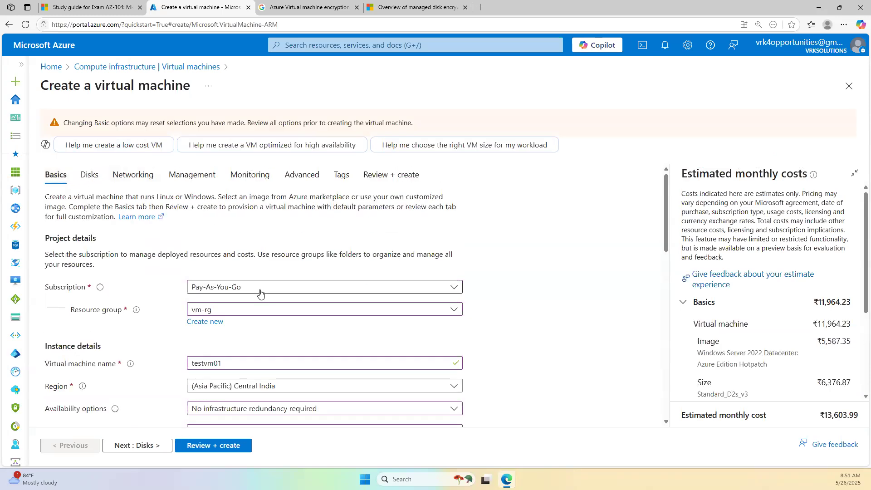
click(136, 174)
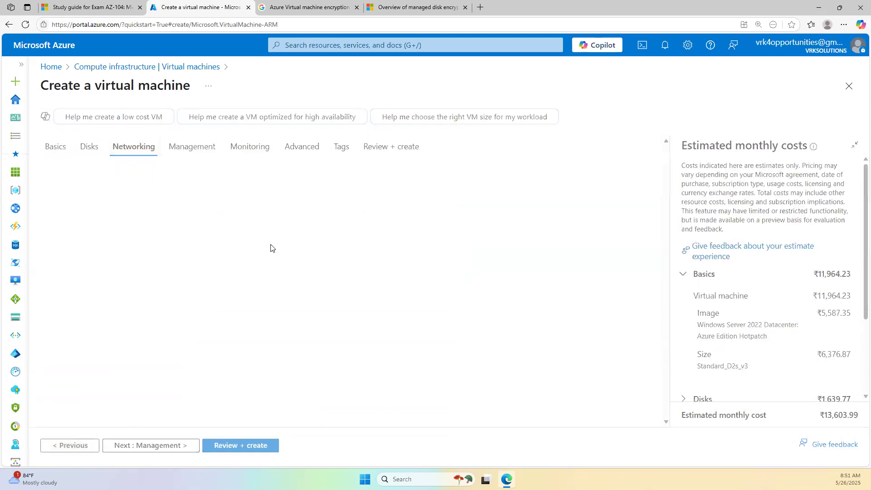
click(92, 151)
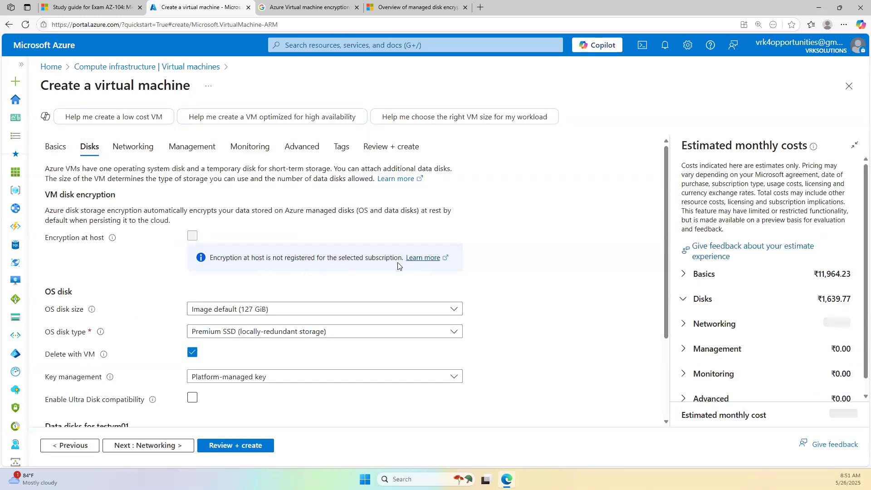
click(413, 258)
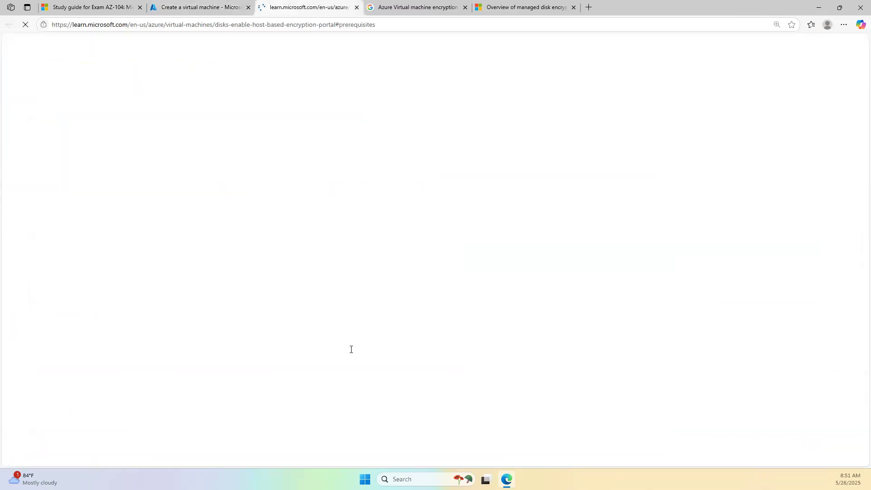
- Read the Prerequisites section, briefly checking the study guide and VM form tabs before returning
scroll(300, 279, down, 2)
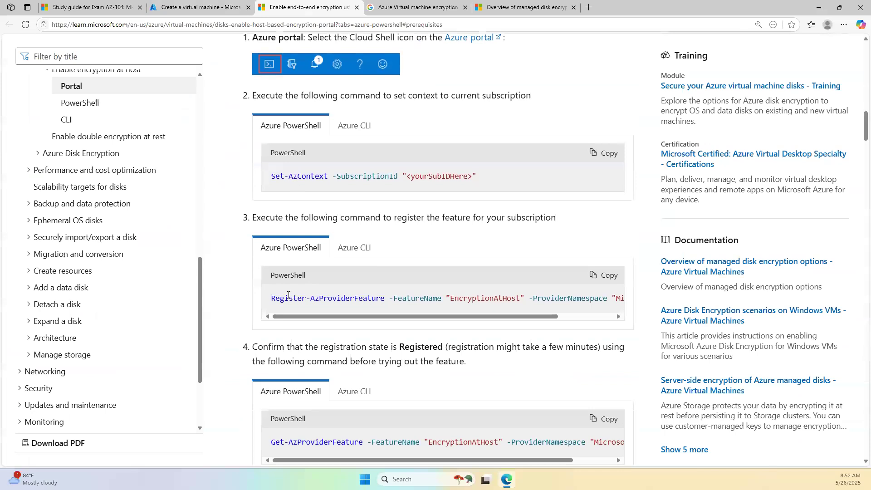
scroll(357, 295, up, 2)
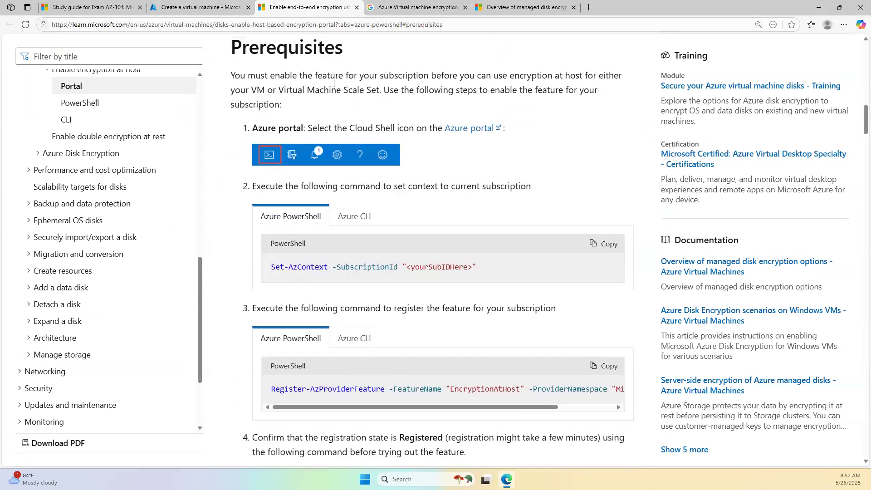
scroll(320, 385, down, 2)
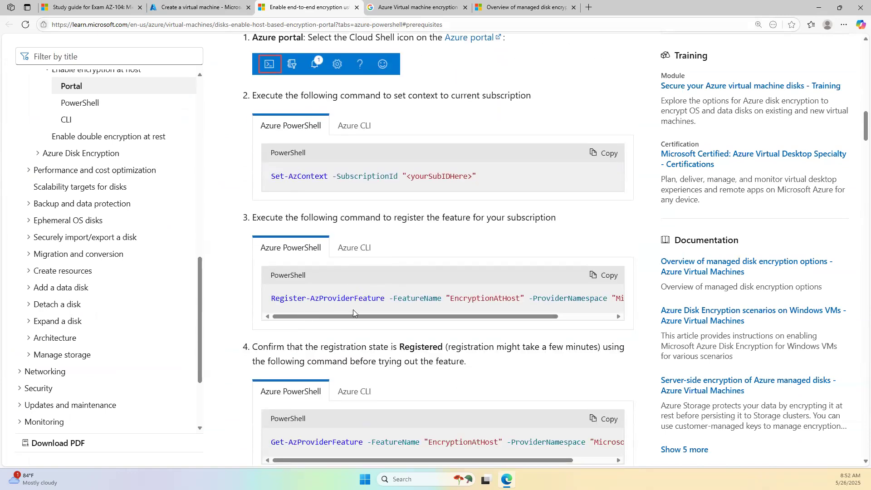
drag(522, 317, 545, 306)
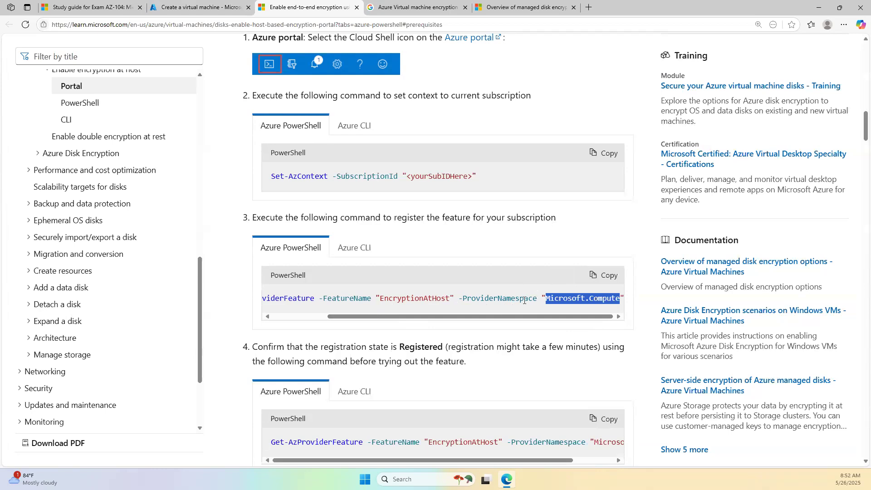
click(287, 317)
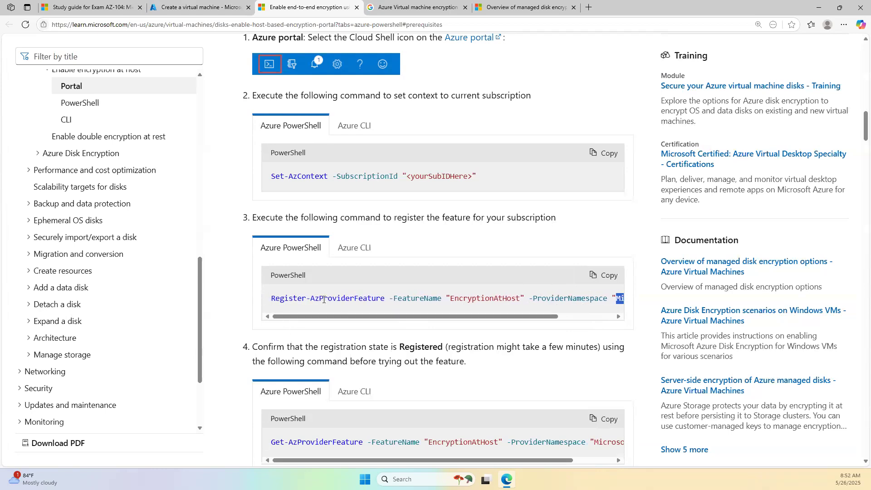
click(93, 7)
click(203, 9)
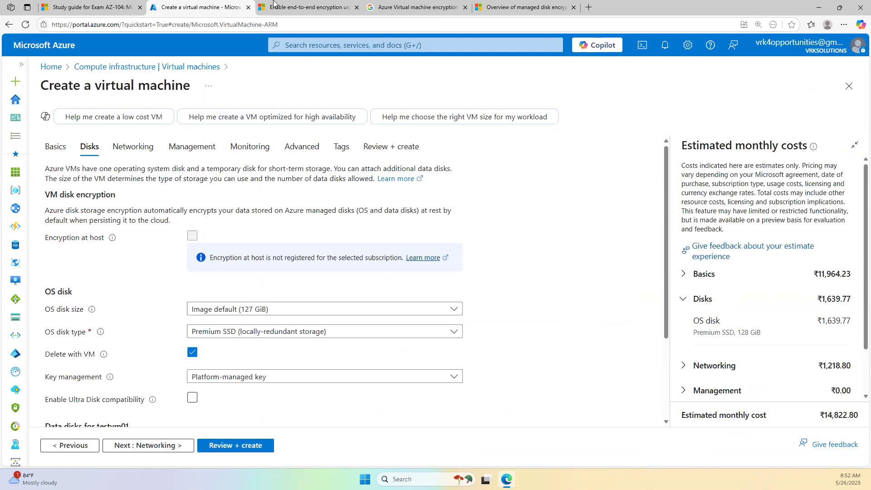
click(291, 7)
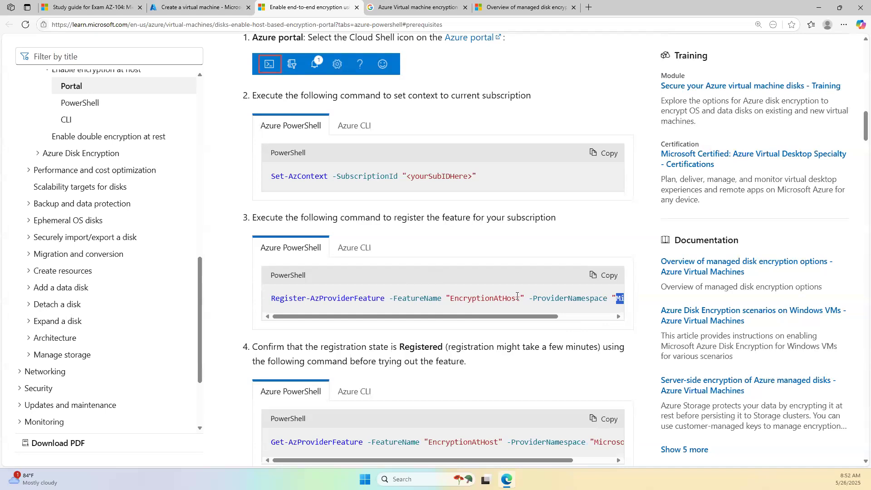
- Highlight the Set-AzContext command and EncryptionAtHost feature name, then go to the AZ-104 study guide
drag(536, 316, 589, 308)
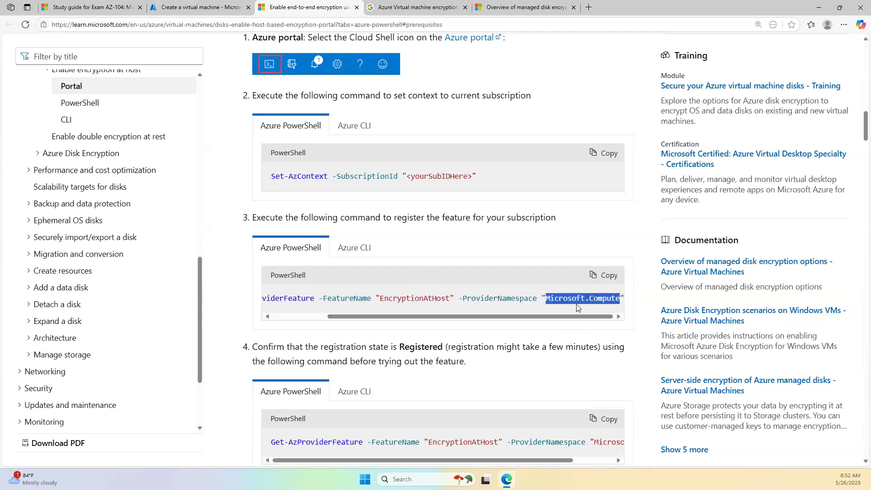
drag(450, 300, 256, 324)
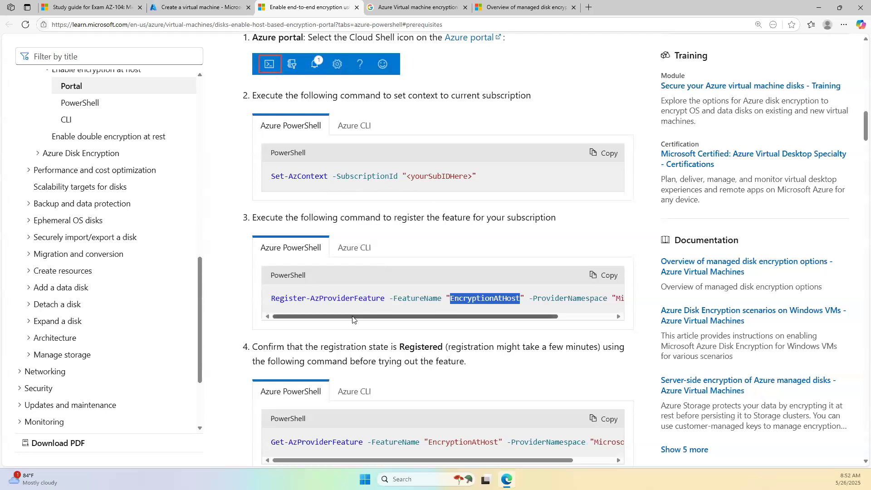
drag(275, 176, 475, 178)
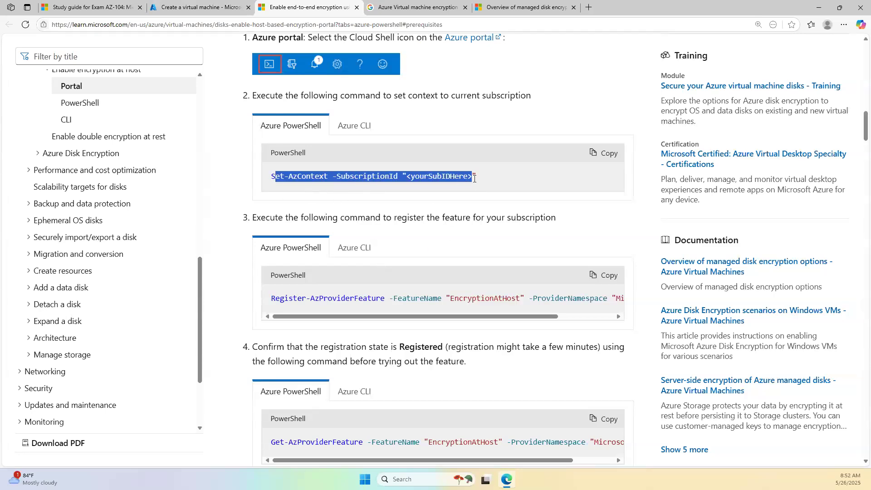
click(276, 180)
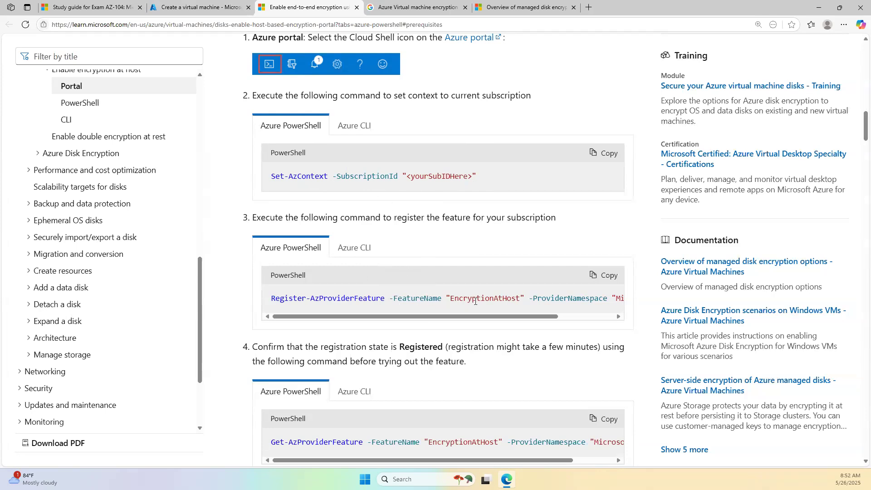
drag(546, 317, 608, 318)
drag(390, 316, 333, 317)
drag(271, 177, 283, 182)
drag(449, 299, 546, 300)
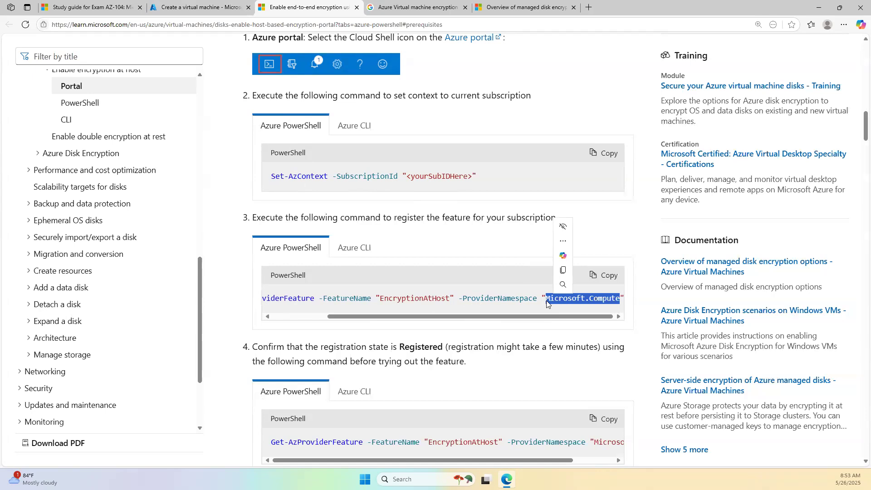
click(68, 6)
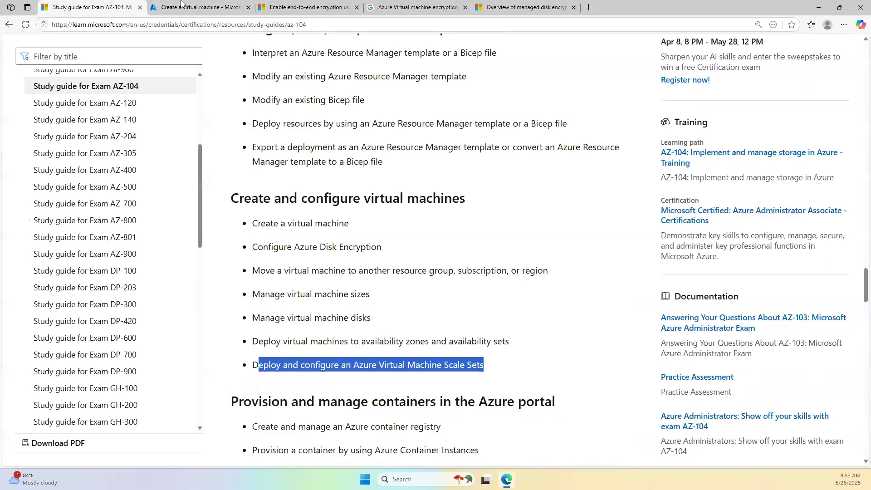
- Browse All services from the portal menu, go to Home, then show the managed disk encryption overview
click(182, 7)
click(21, 64)
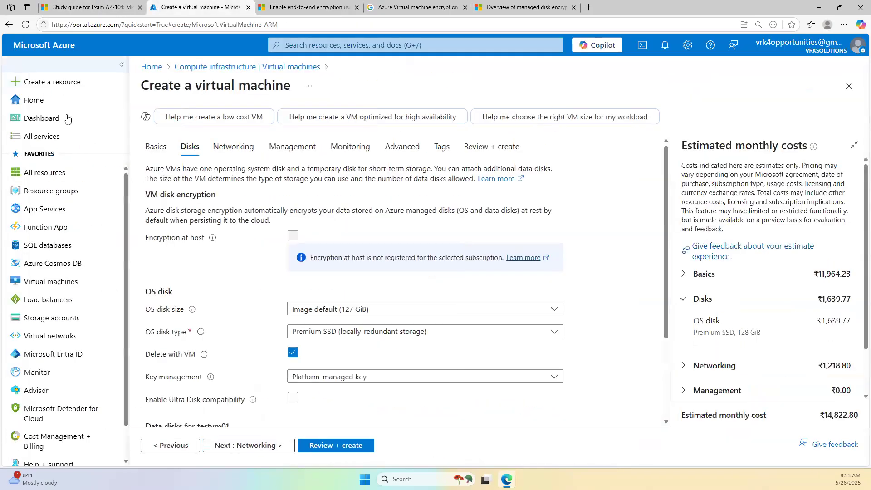
click(48, 137)
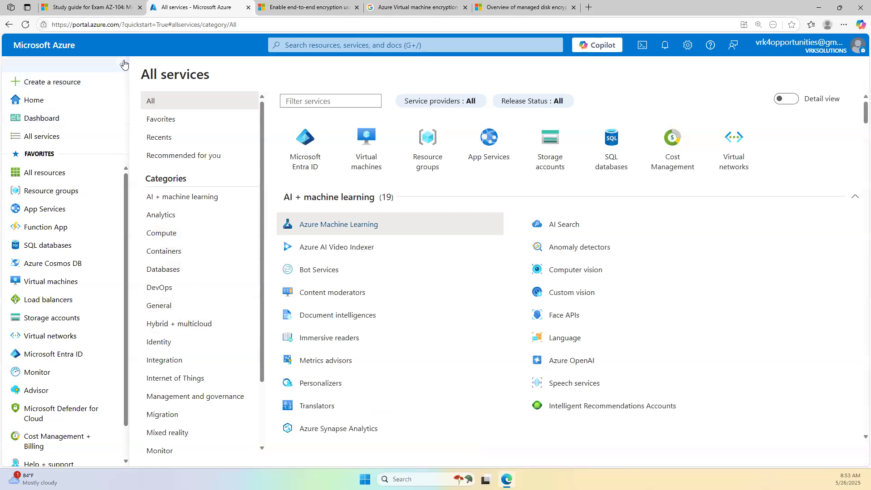
click(121, 64)
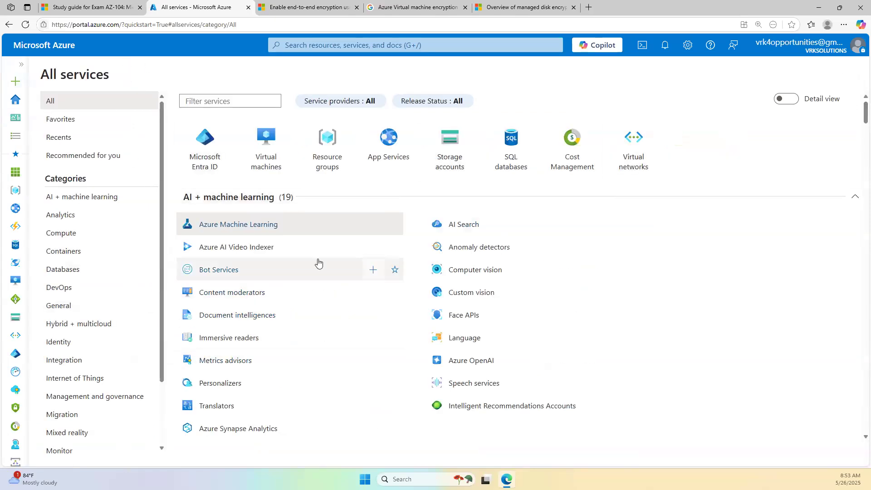
click(15, 99)
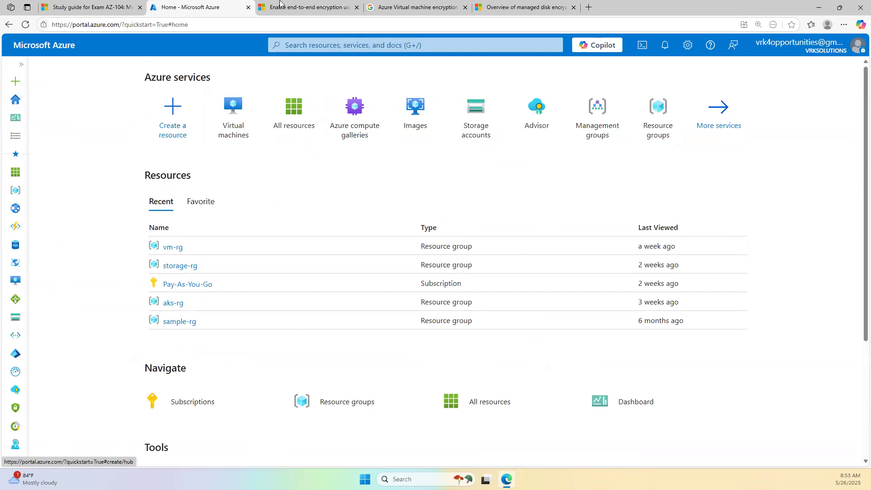
click(522, 6)
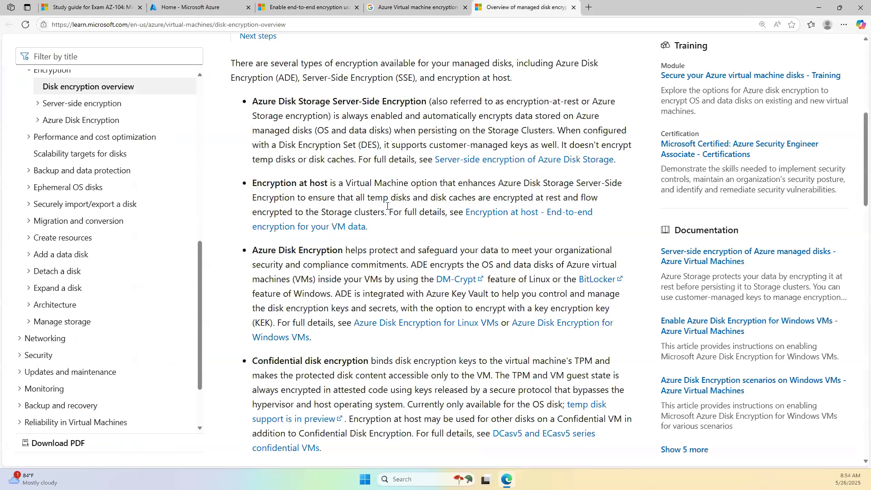
- Open the Virtual machines tile from Home, compare with the encryption overview, then return to the empty list
click(190, 6)
click(237, 119)
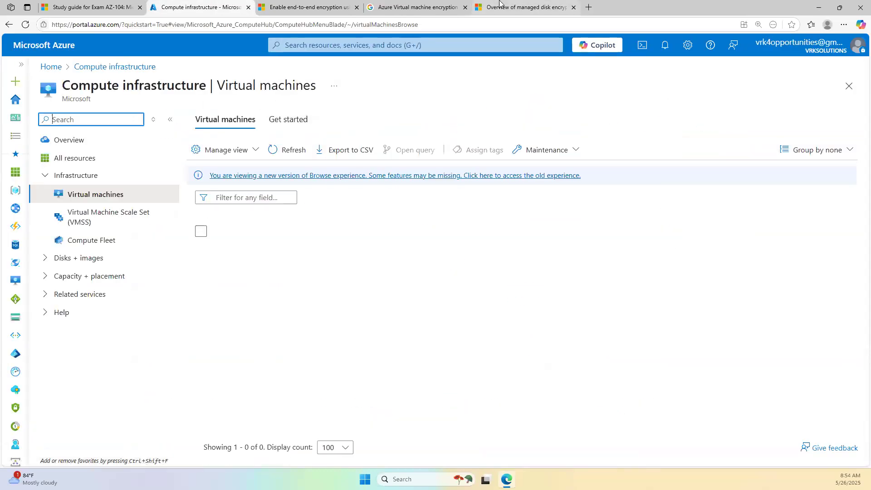
click(498, 6)
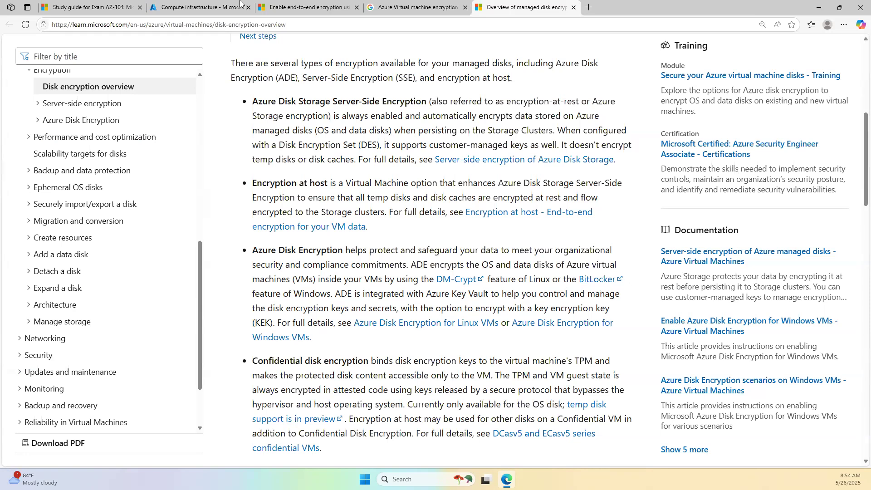
click(180, 5)
click(213, 149)
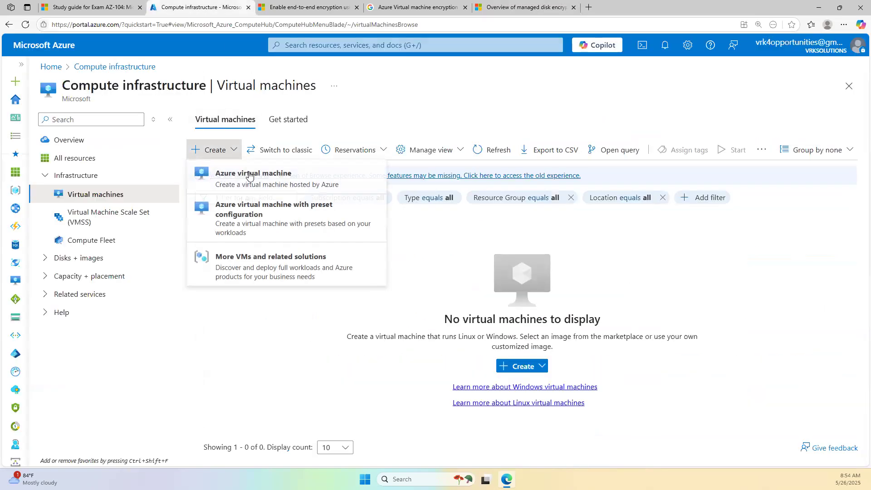
- Start a new Azure VM, review OS disk type (keeping Premium SSD) and key management options, then return Home
click(234, 171)
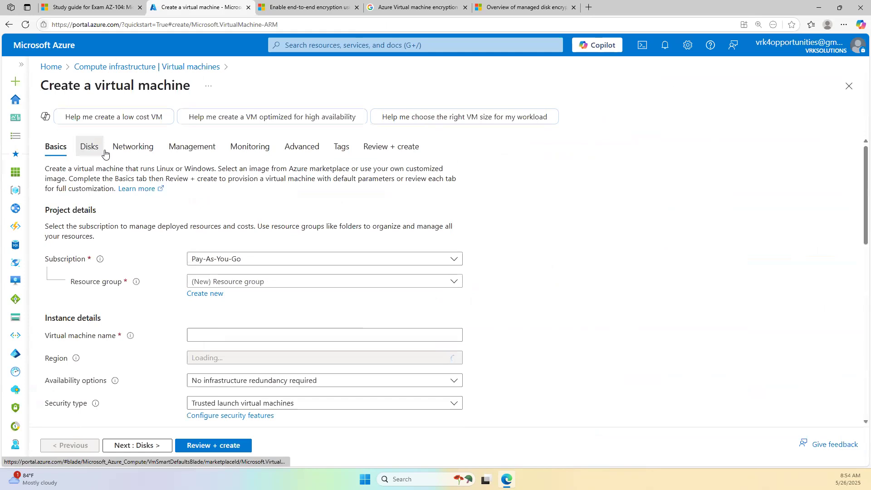
click(90, 146)
scroll(274, 366, down, 3)
click(248, 216)
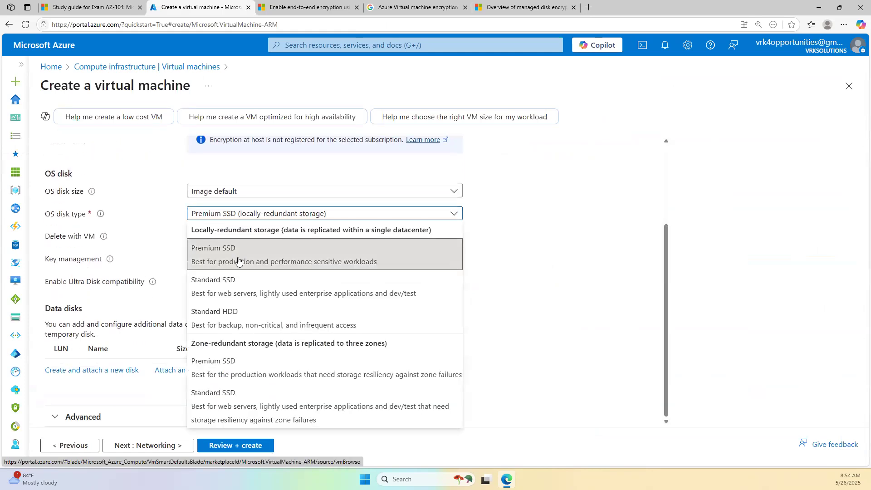
click(201, 268)
click(200, 265)
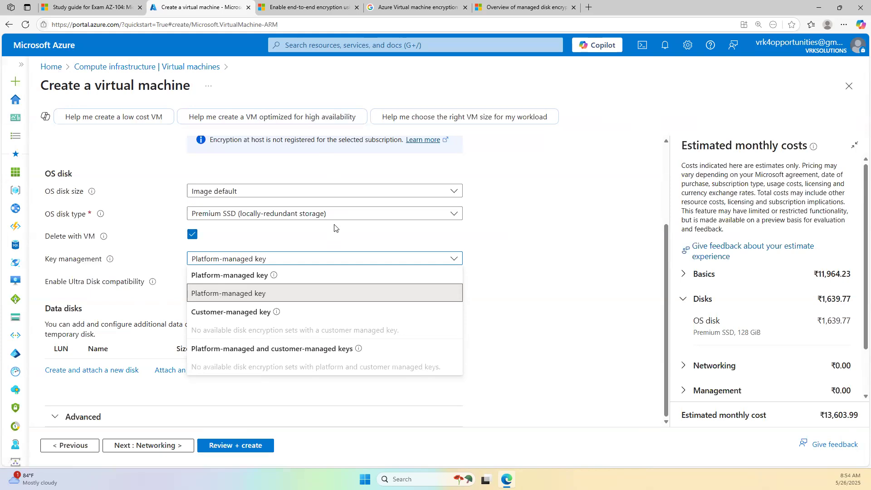
click(51, 72)
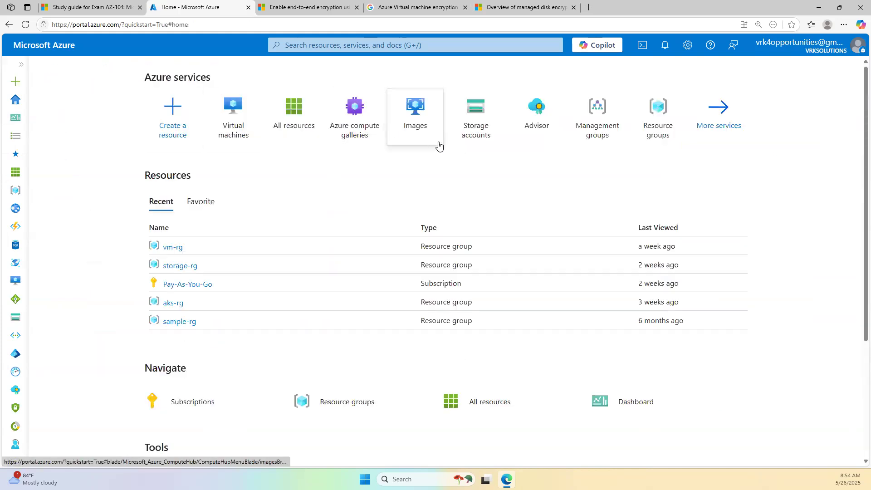
- Search the portal for 'Key vault' and open the Key vaults service
click(344, 46)
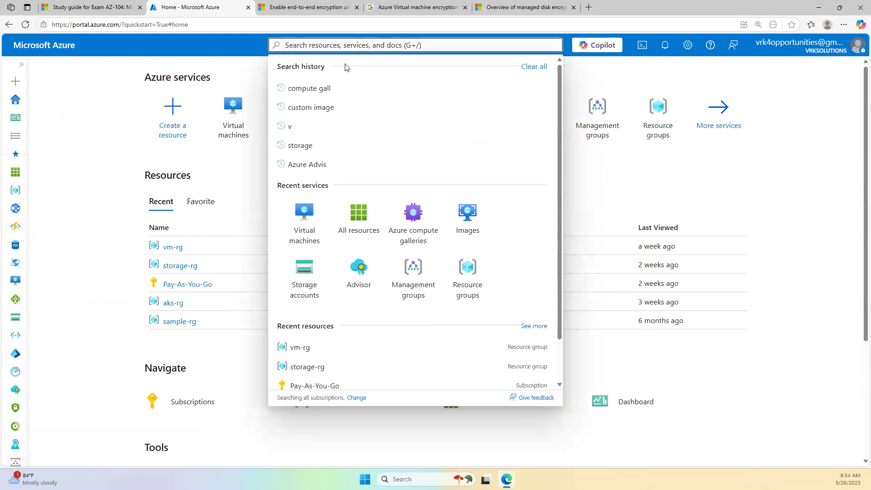
text(Ky vau)
key(BackSpace)
key(BackSpace)
key(BackSpace)
key(BackSpace)
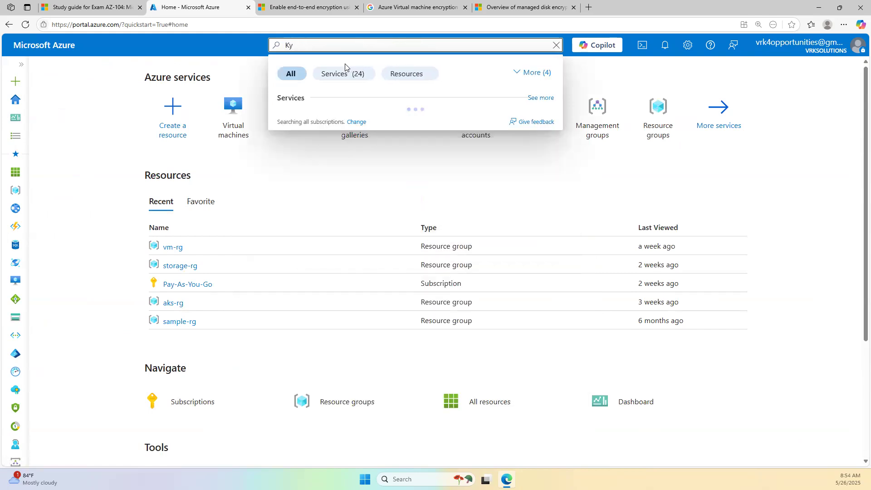
key(BackSpace)
text(ey vault)
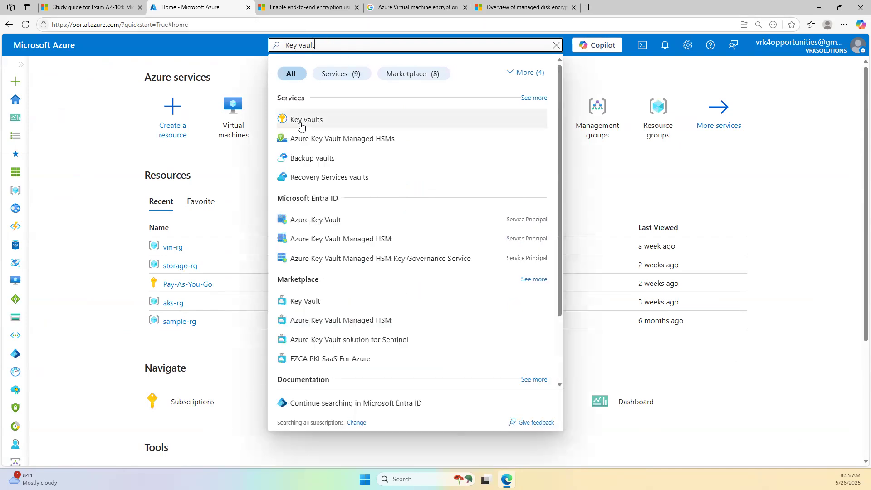
click(302, 127)
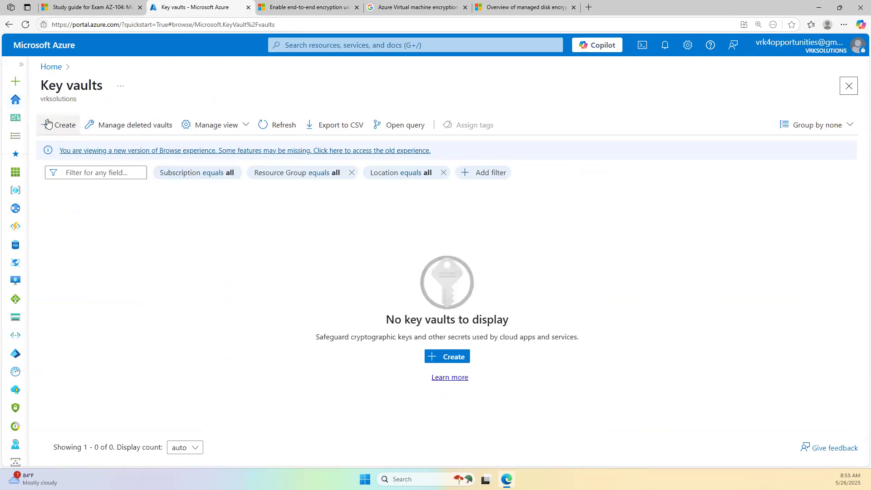
- Start a new key vault and scroll through its Basics form, briefly checking the end-to-end encryption docs
click(47, 124)
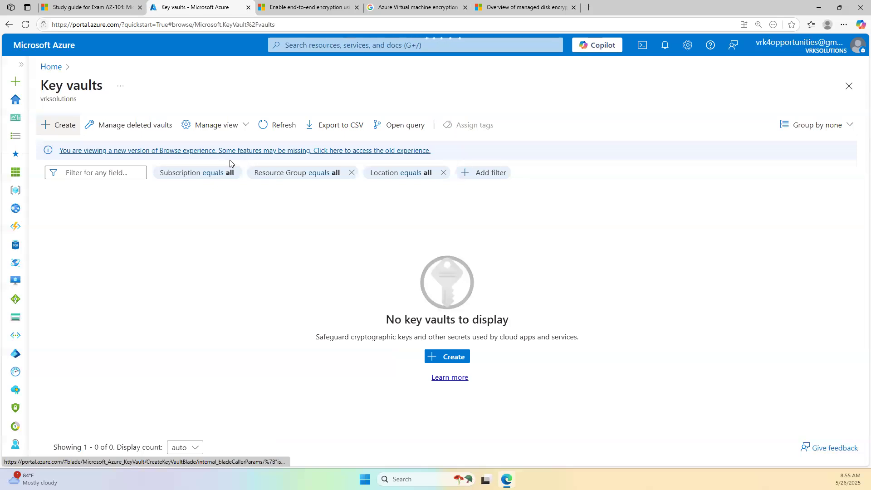
scroll(183, 297, down, 3)
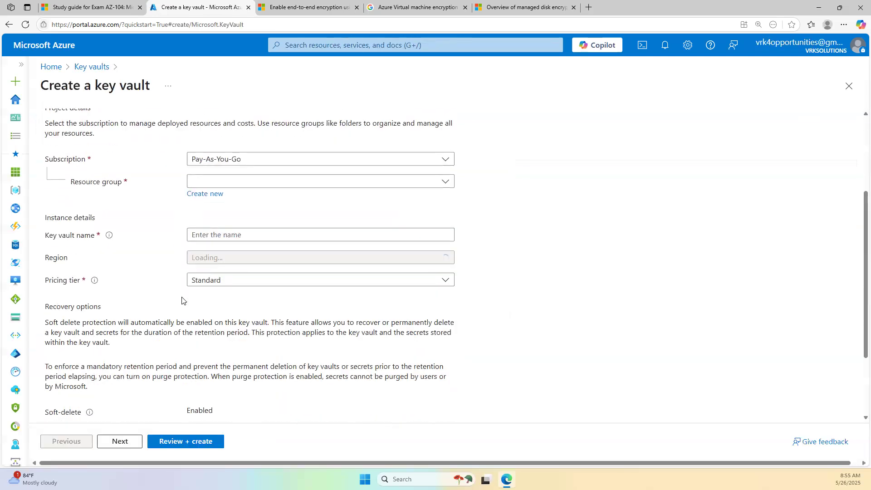
scroll(182, 300, up, 3)
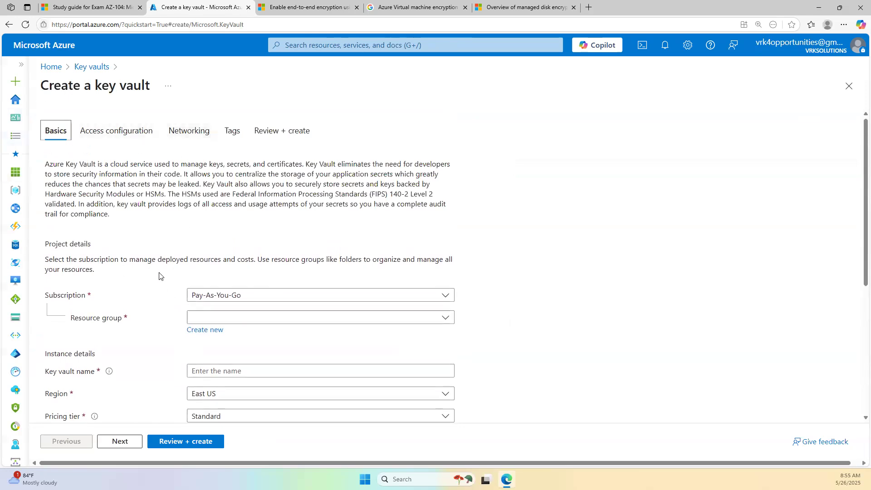
scroll(154, 313, down, 3)
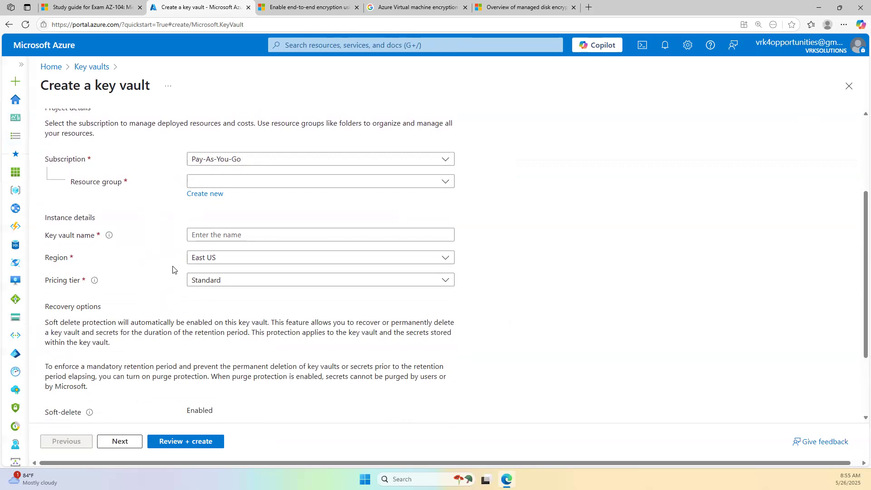
scroll(202, 292, up, 3)
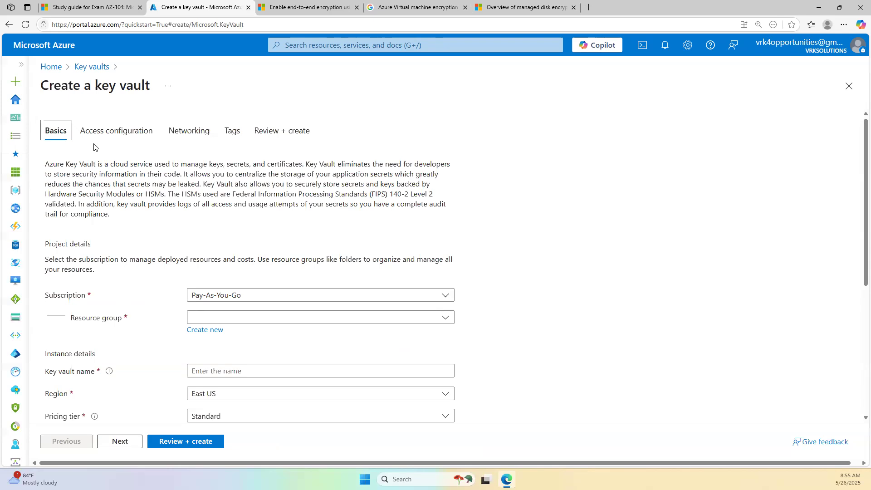
click(336, 6)
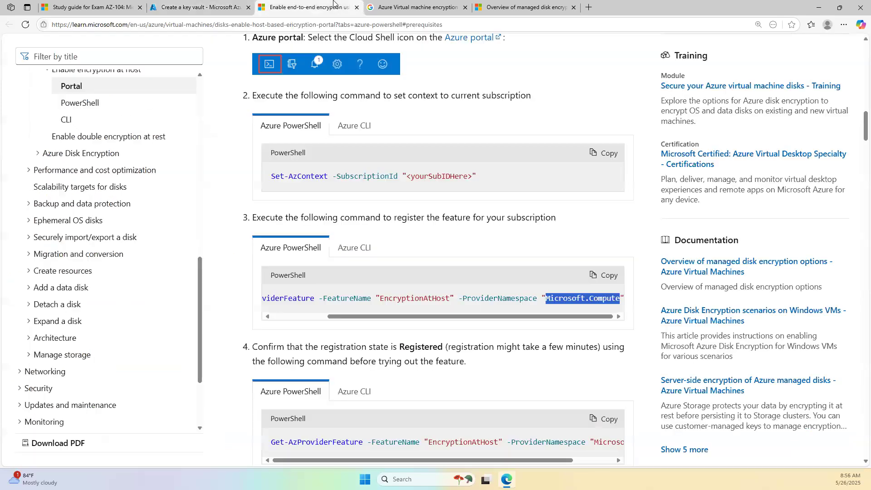
click(203, 3)
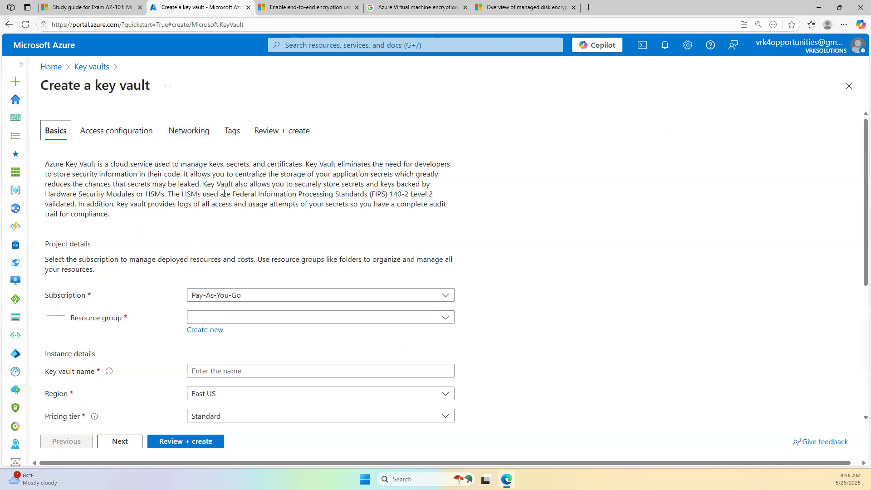
scroll(224, 193, down, 5)
scroll(224, 193, up, 5)
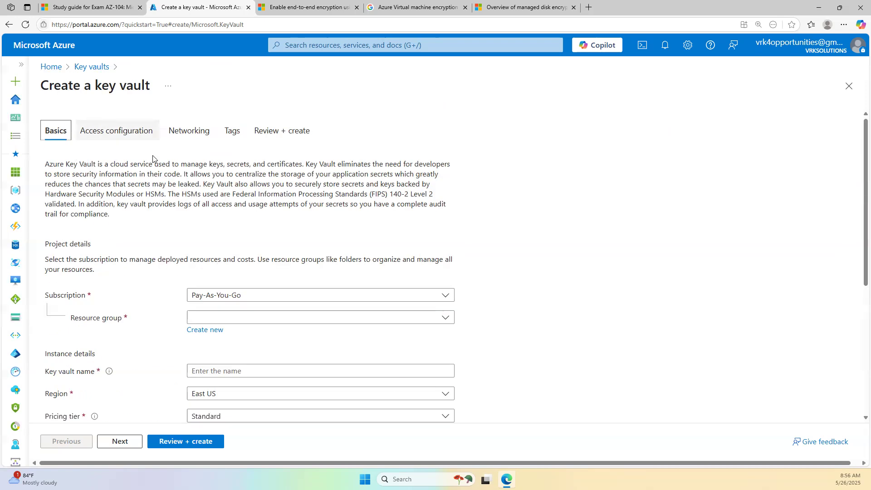
scroll(157, 164, down, 5)
scroll(159, 216, up, 5)
- Allow Azure Disk Encryption for volume encryption in the key vault's access configuration
click(118, 131)
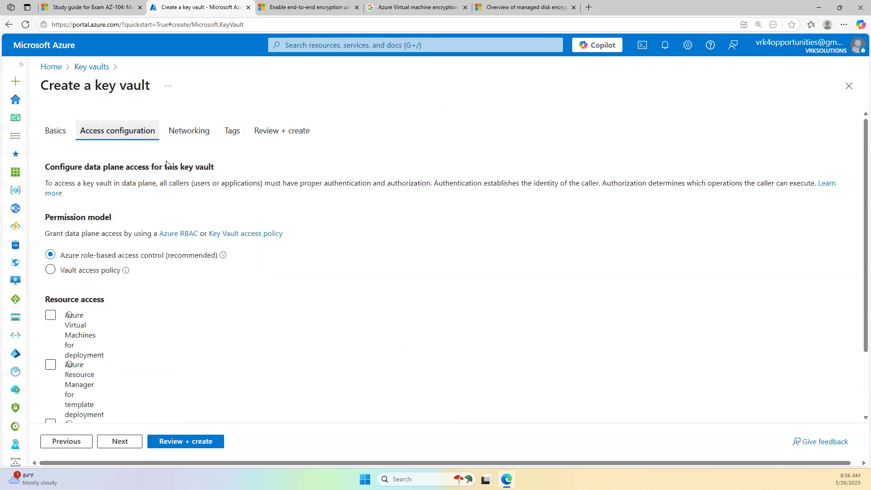
click(101, 340)
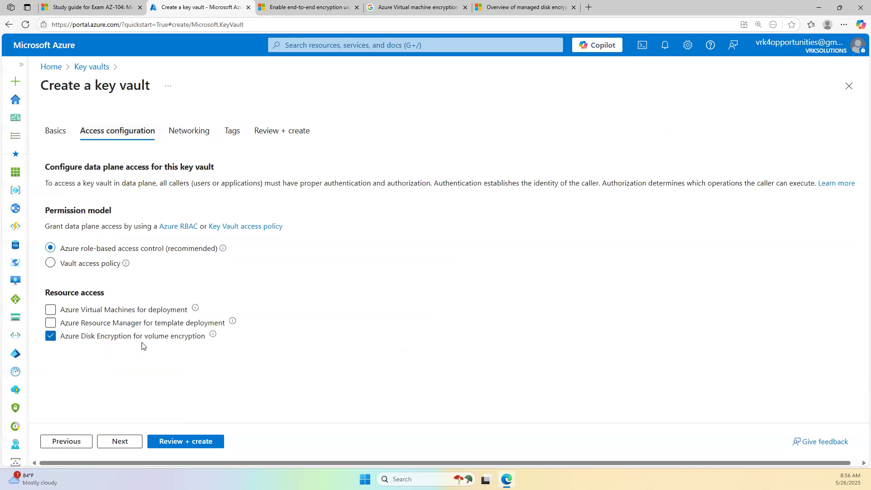
mouse_move(212, 338)
- Glance over the encryption reference tabs, then discard the unfinished key vault and go to Virtual machines
click(89, 67)
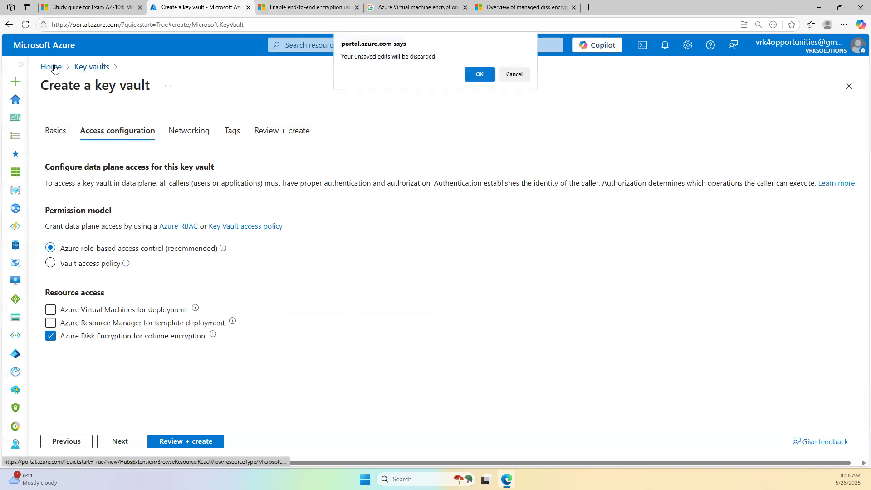
click(290, 4)
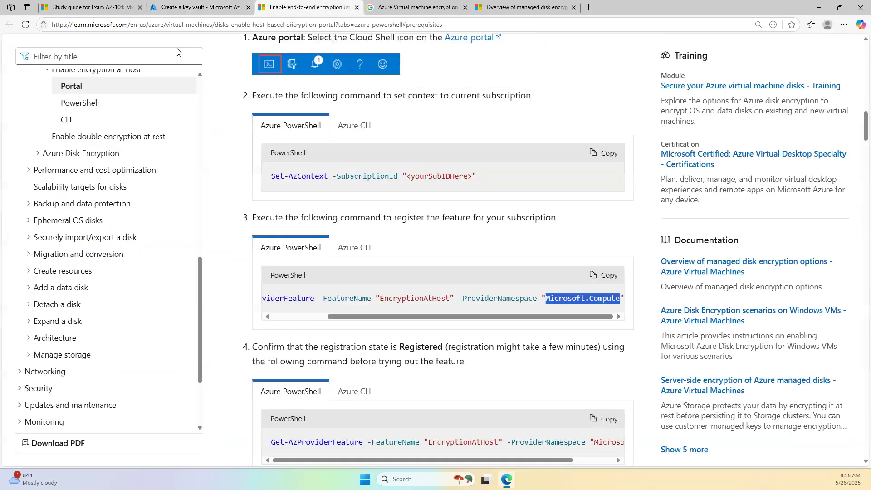
click(449, 6)
click(513, 3)
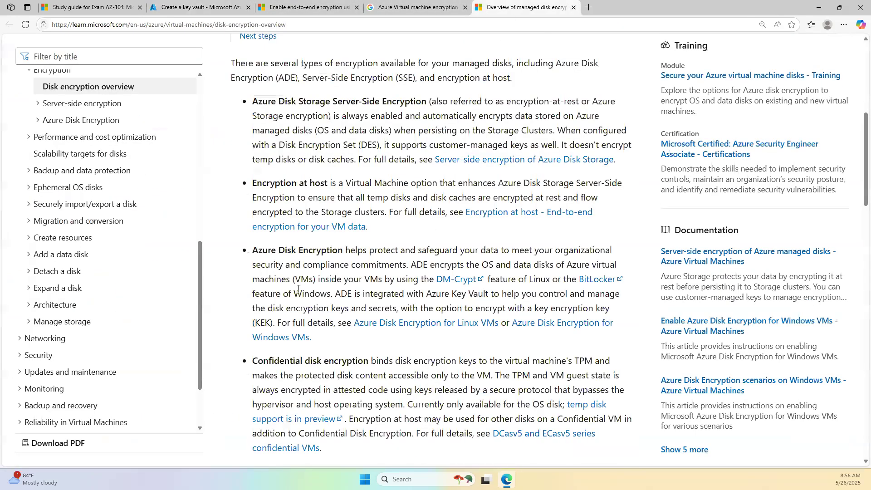
click(198, 4)
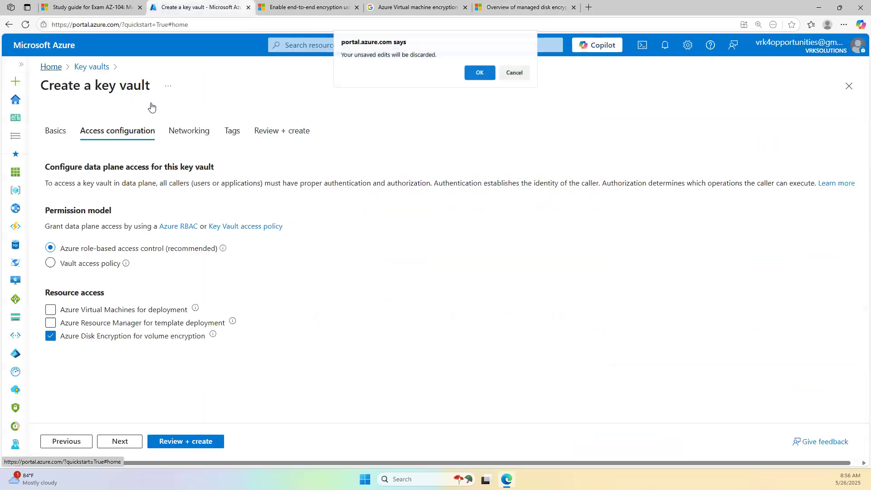
click(480, 74)
click(292, 112)
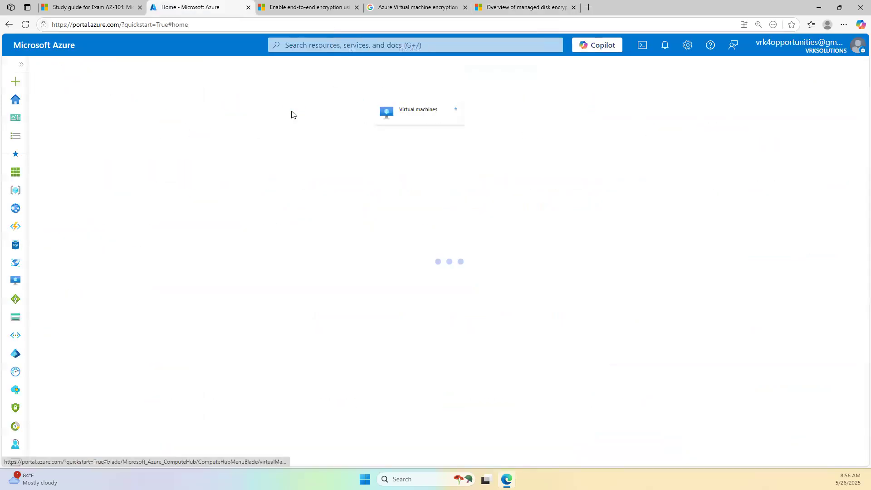
- Start creating a new Azure virtual machine from the Virtual machines list
click(215, 150)
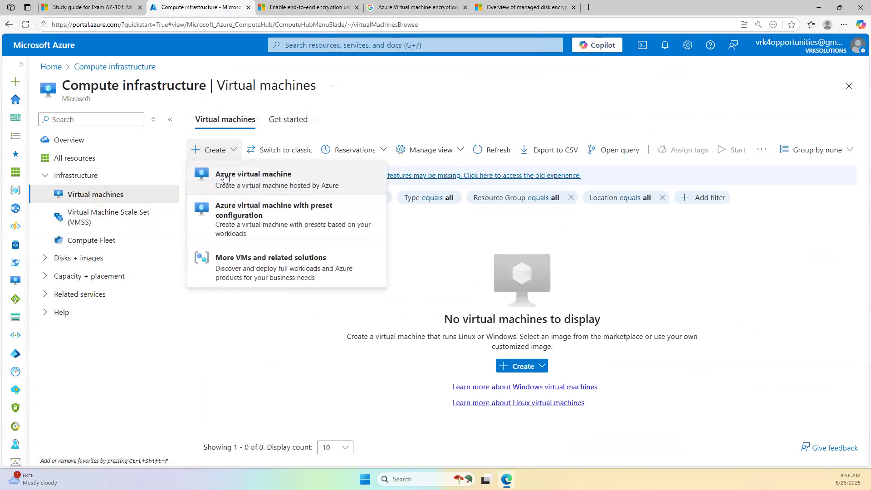
click(320, 237)
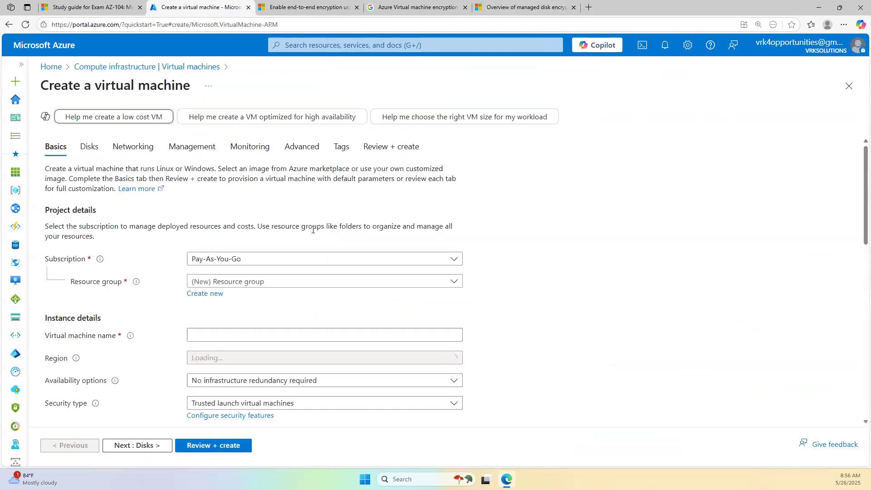
scroll(193, 320, down, 6)
scroll(193, 322, up, 6)
scroll(192, 327, down, 8)
scroll(193, 328, up, 1)
scroll(192, 328, up, 7)
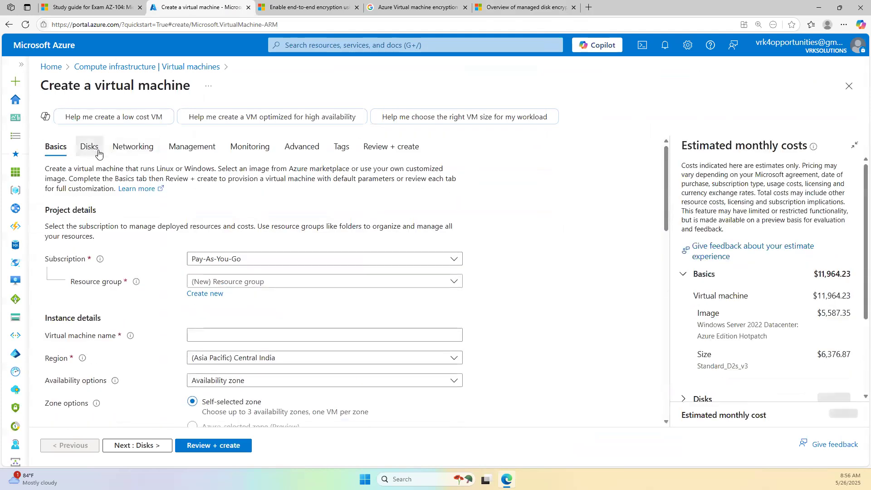
- Open the new VM's Disks tab and try adding a new data disk
click(89, 146)
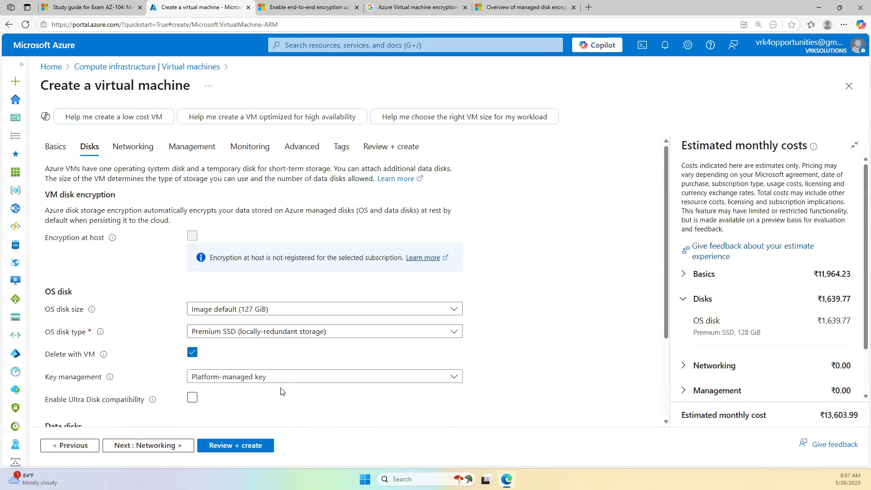
scroll(277, 383, down, 1)
scroll(278, 384, down, 1)
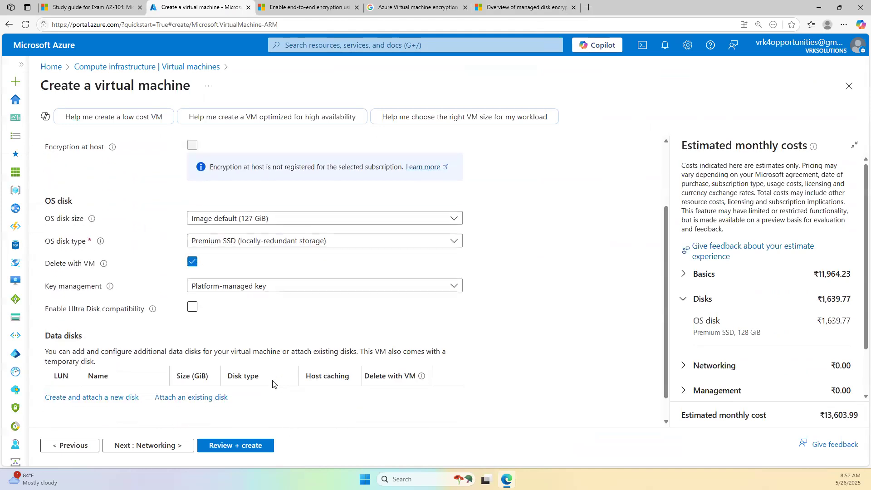
scroll(275, 386, up, 2)
scroll(278, 391, down, 3)
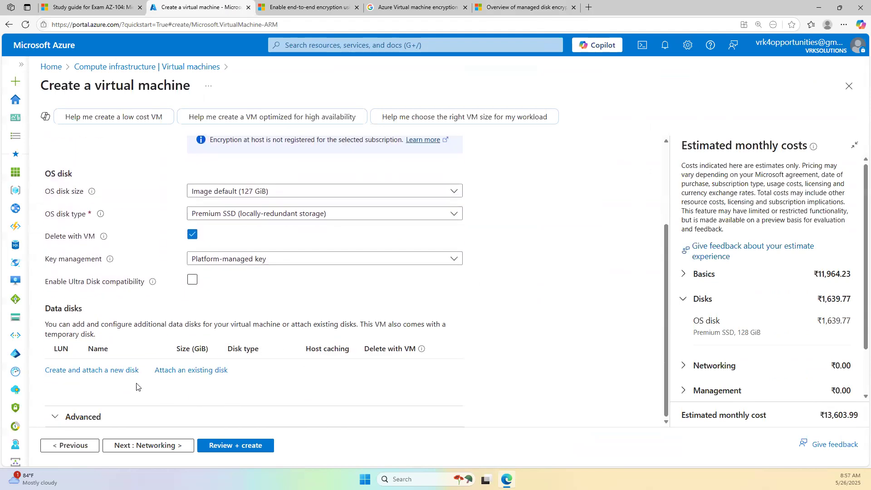
click(106, 369)
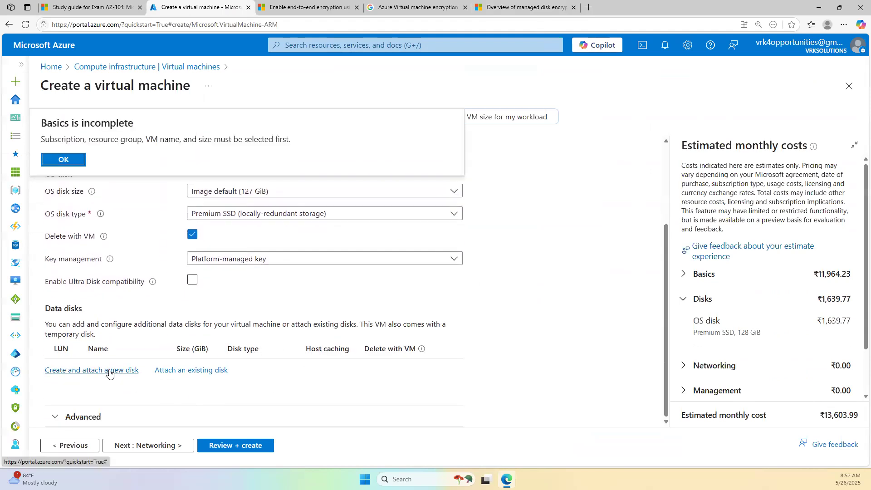
- Dismiss the 'Basics is incomplete' warning after another failed data disk attempt
click(64, 160)
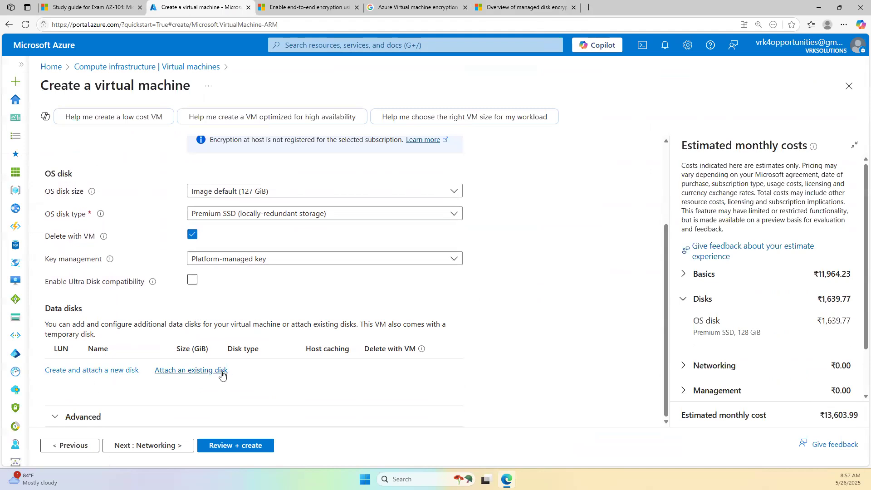
click(101, 373)
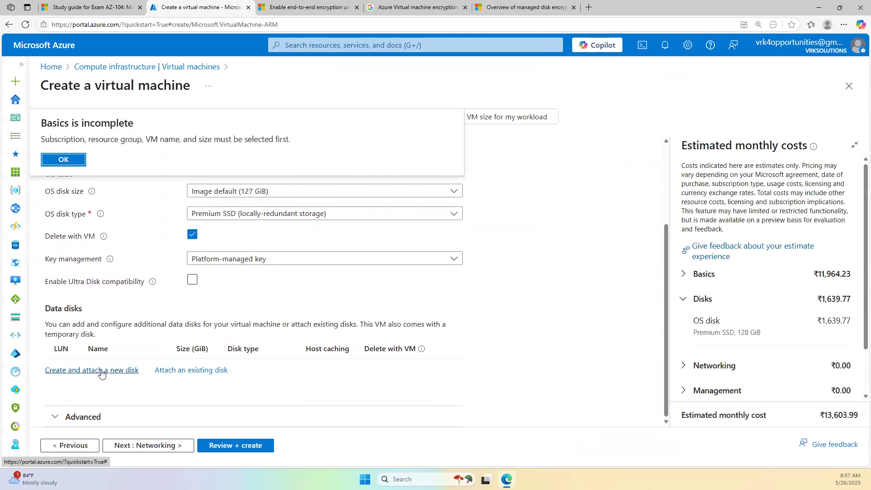
click(76, 160)
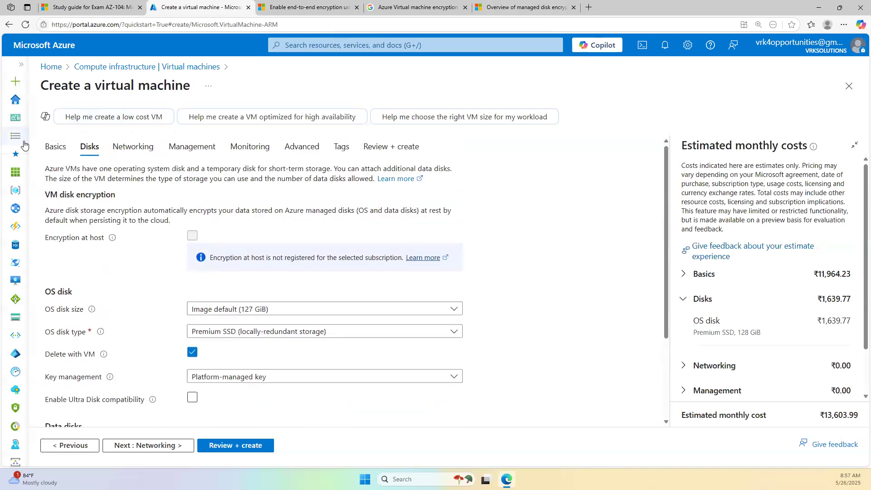
- On Basics, choose resource group vm-rg and name the VM testvm
click(50, 149)
click(230, 311)
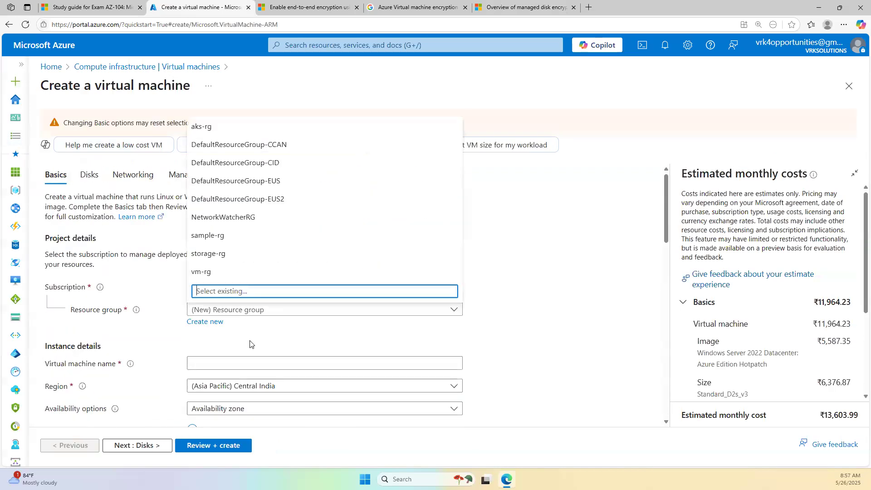
click(213, 270)
click(237, 363)
text(testvm)
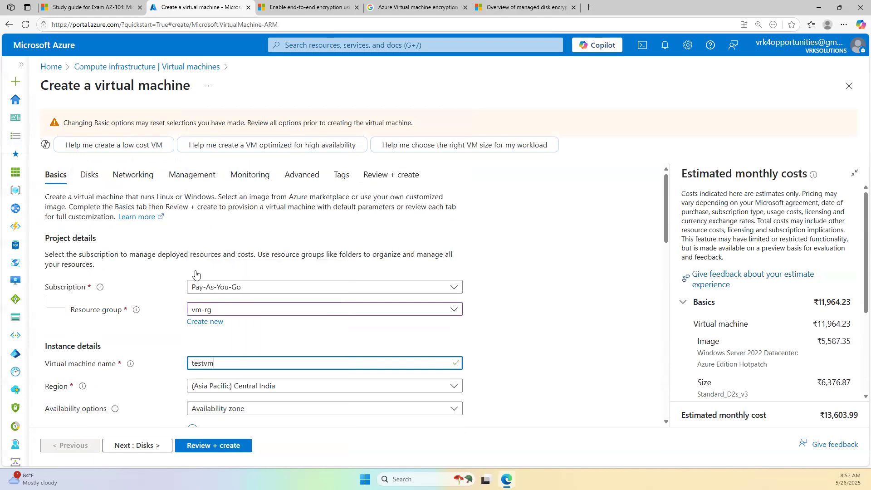
- Back on Disks, start creating a new data disk, testvm_DataDisk_0
click(88, 174)
scroll(200, 313, down, 3)
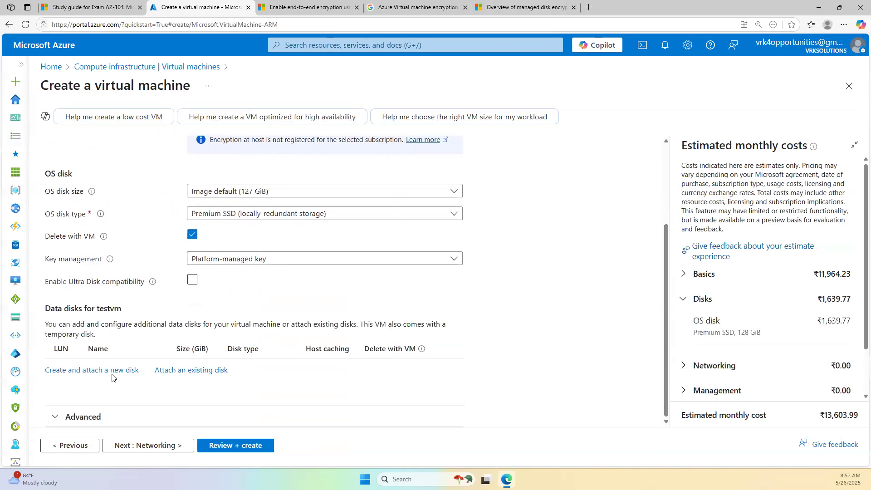
click(129, 371)
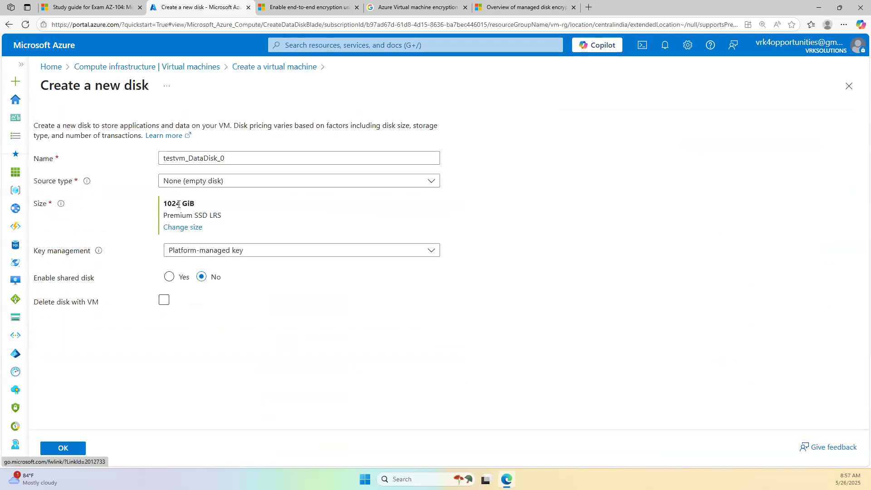
- Check key management choices for the new disk and OS disk, keeping Platform-managed key, then go to Networking
click(225, 251)
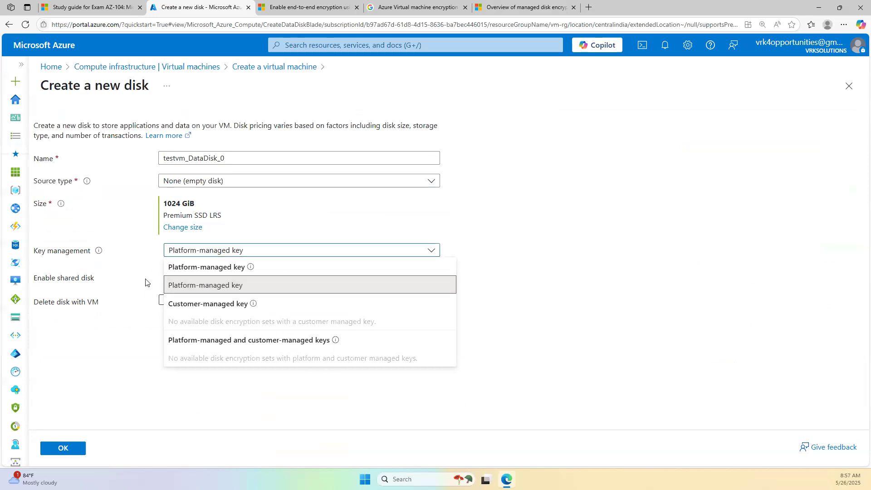
click(240, 67)
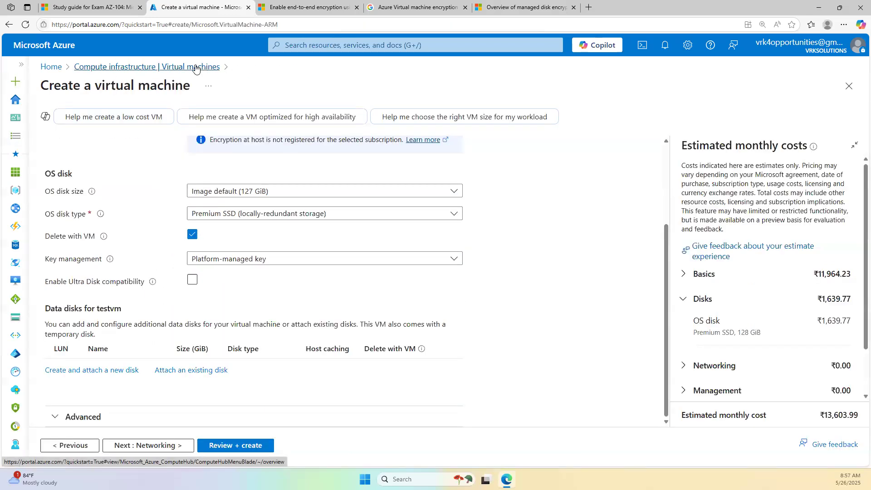
scroll(336, 312, up, 1)
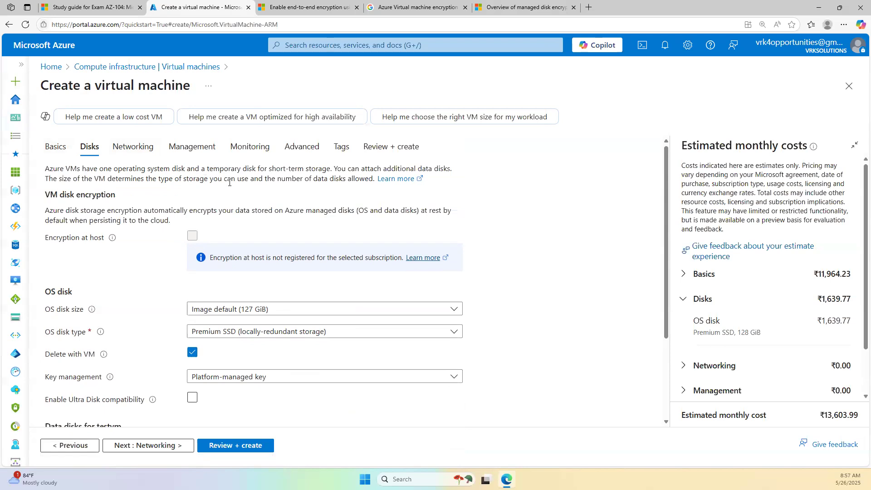
click(241, 378)
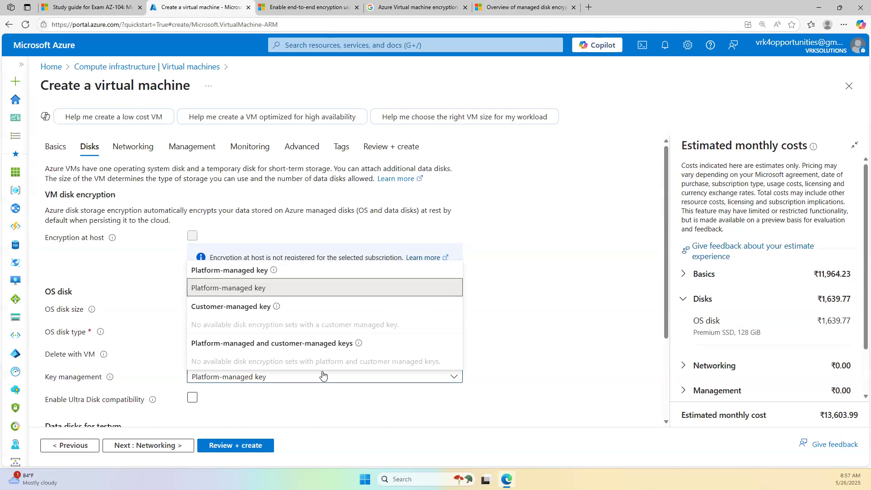
click(560, 297)
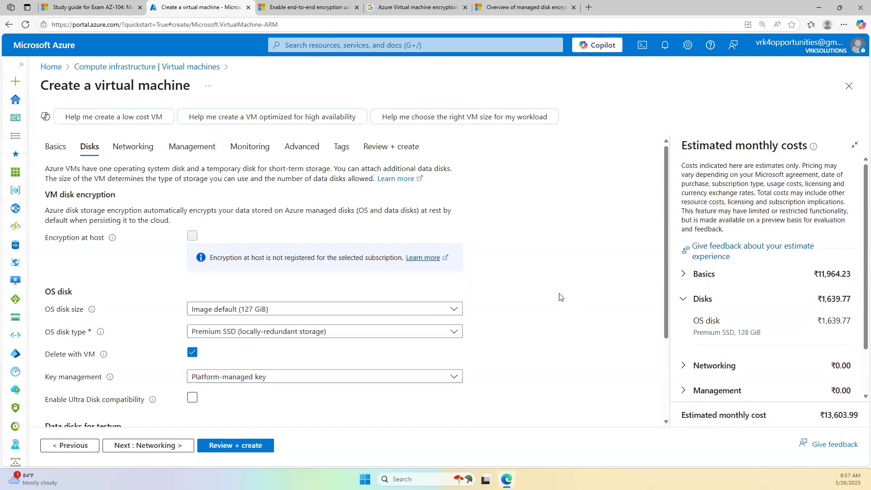
click(134, 148)
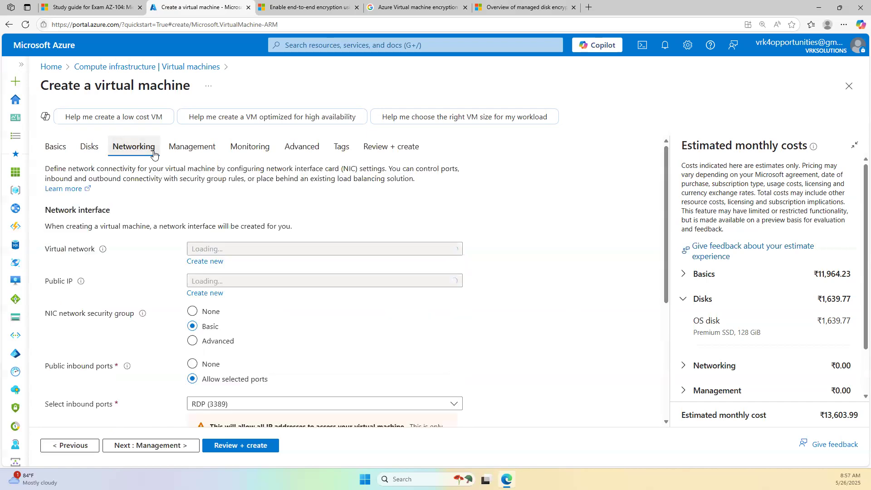
- Browse the Management, Monitoring and Advanced tabs, then return to Basics and head back to Home
click(185, 152)
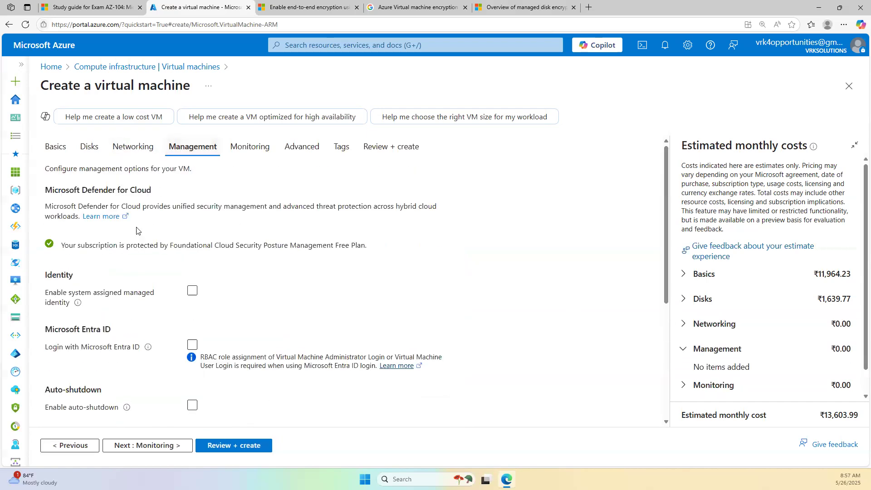
scroll(145, 323, down, 5)
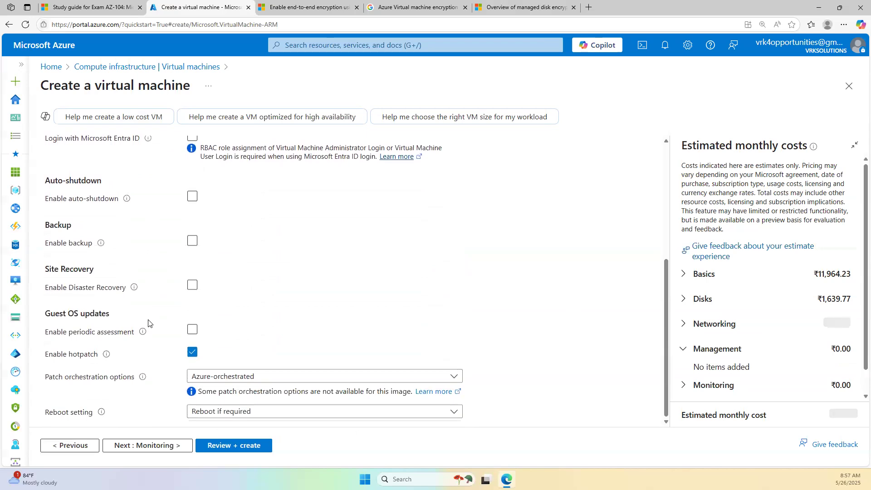
scroll(147, 333, up, 5)
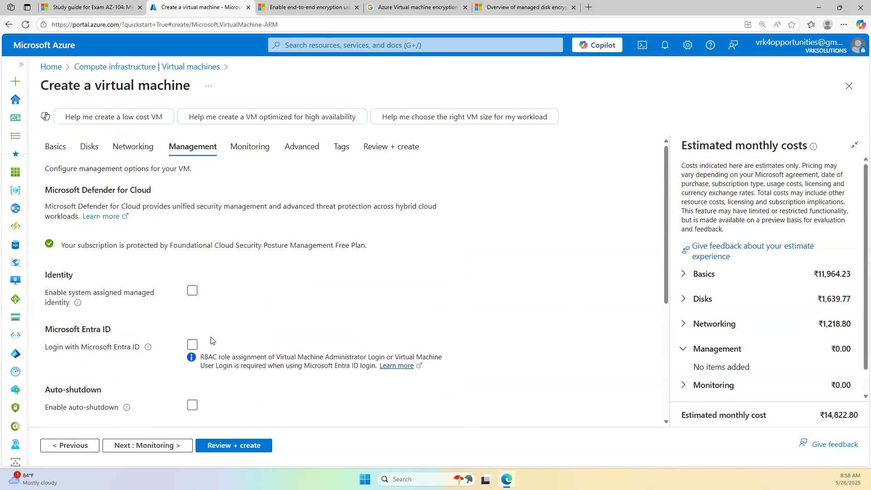
click(251, 148)
click(306, 154)
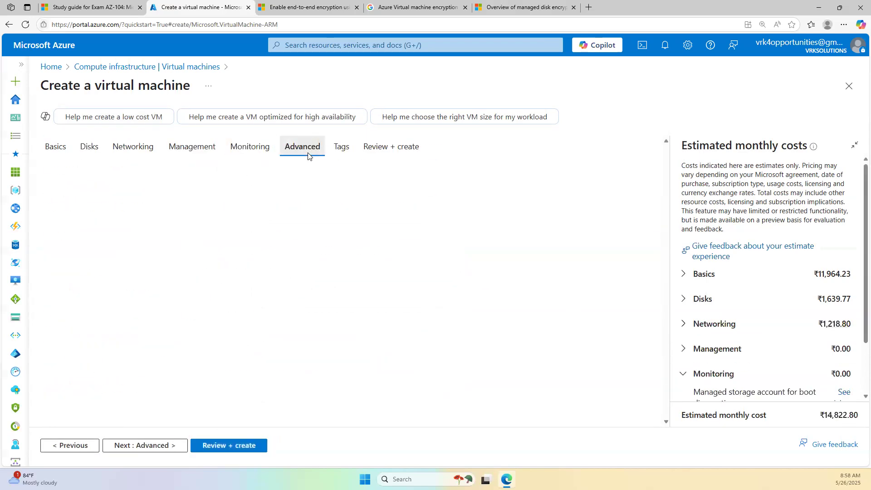
scroll(236, 327, down, 12)
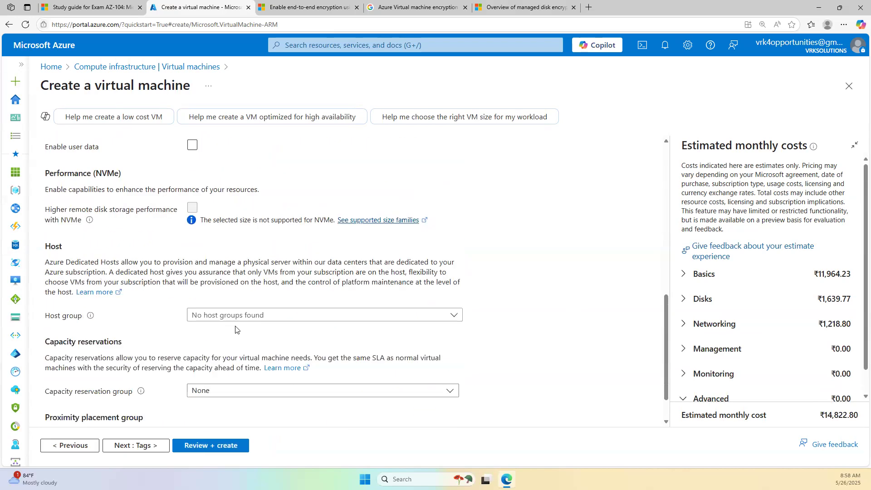
scroll(236, 330, up, 2)
scroll(235, 327, down, 2)
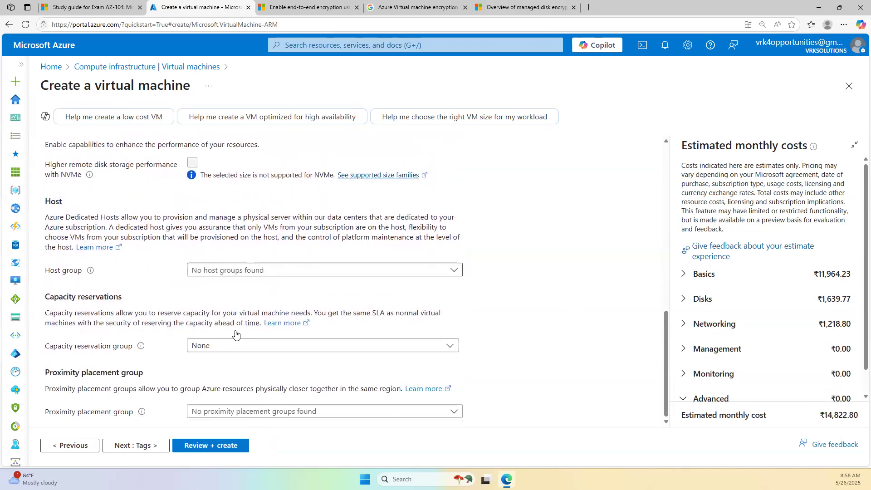
scroll(234, 327, up, 12)
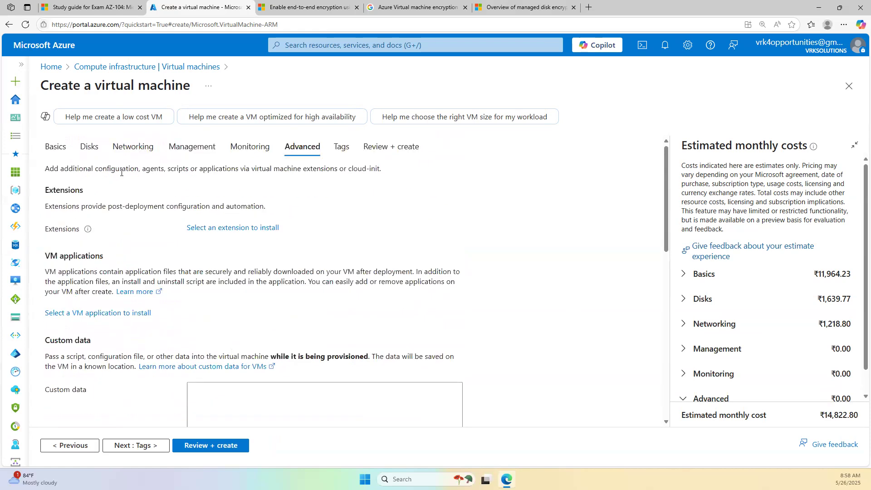
click(55, 147)
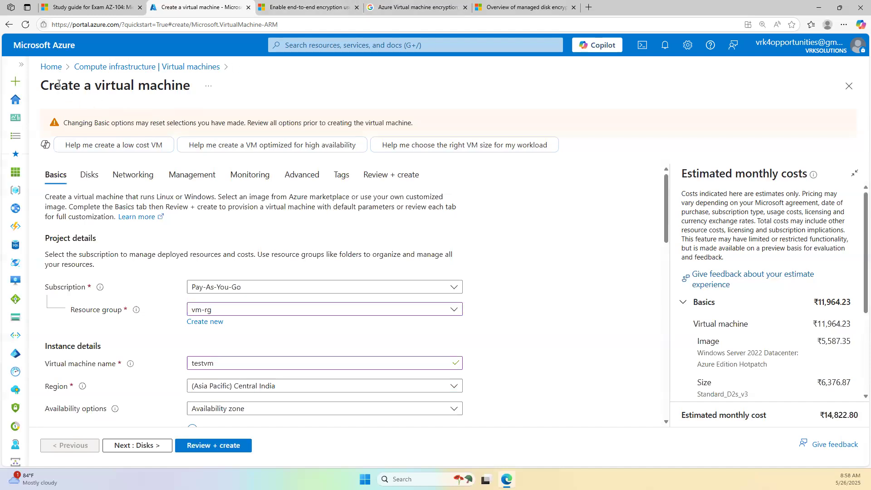
click(51, 67)
- Discard the VM draft, close the three encryption reference tabs, and highlight 'Manage virtual machine disks'
click(478, 74)
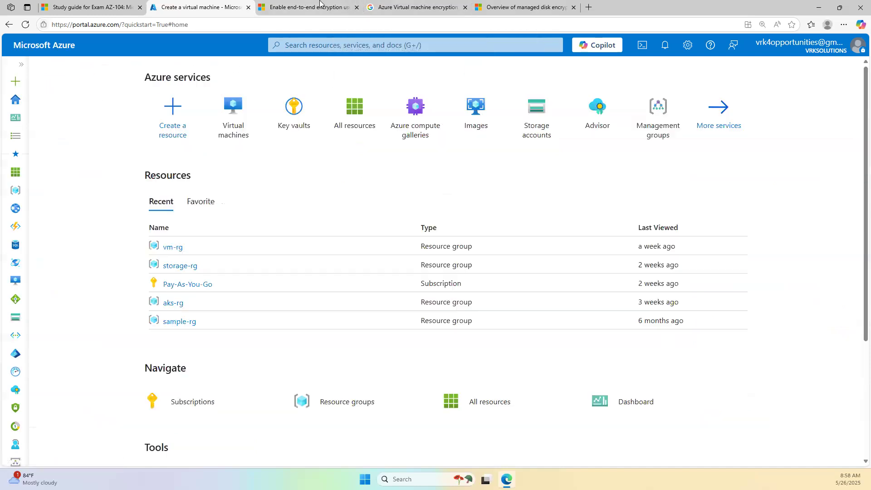
click(318, 6)
middle_click(326, 2)
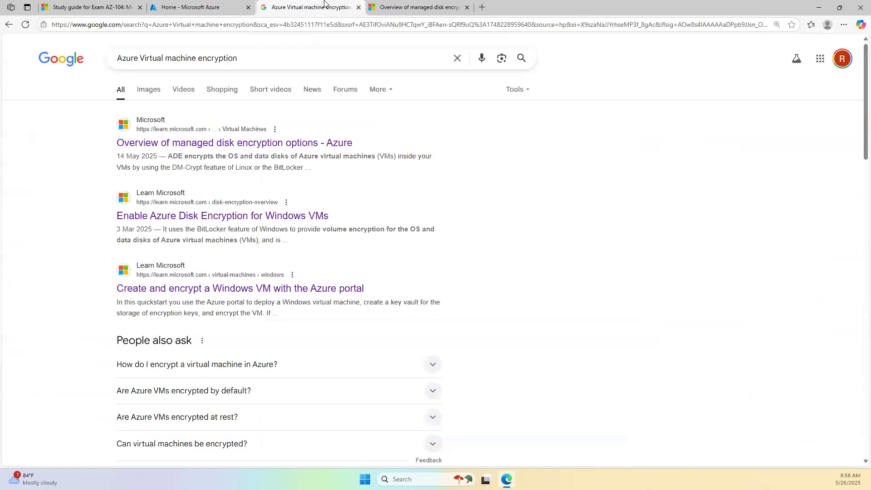
middle_click(325, 3)
key(ctrl+w)
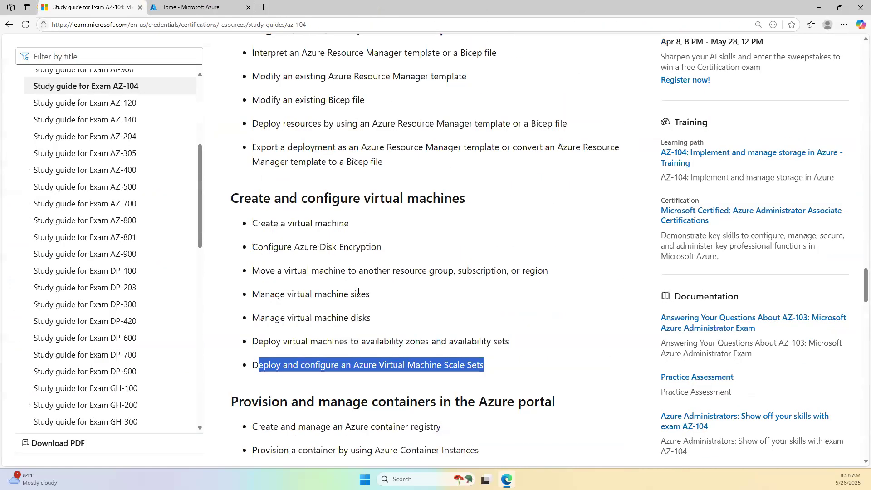
drag(373, 320, 246, 322)
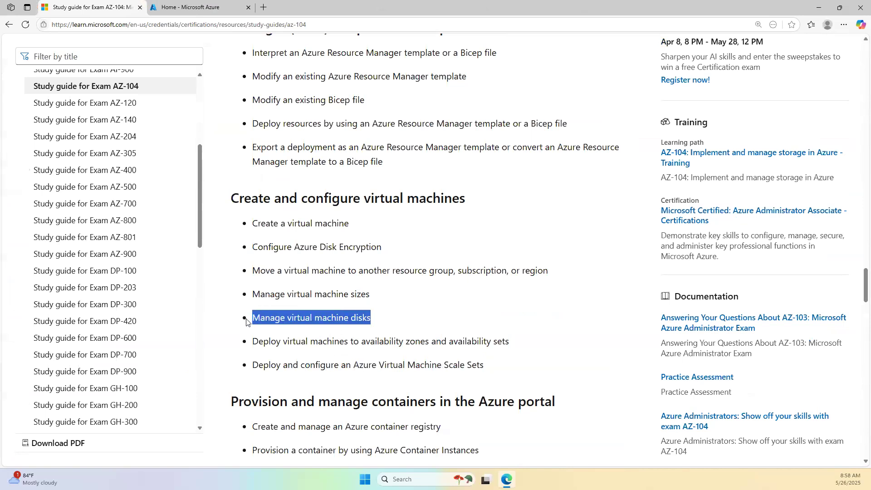
click(183, 7)
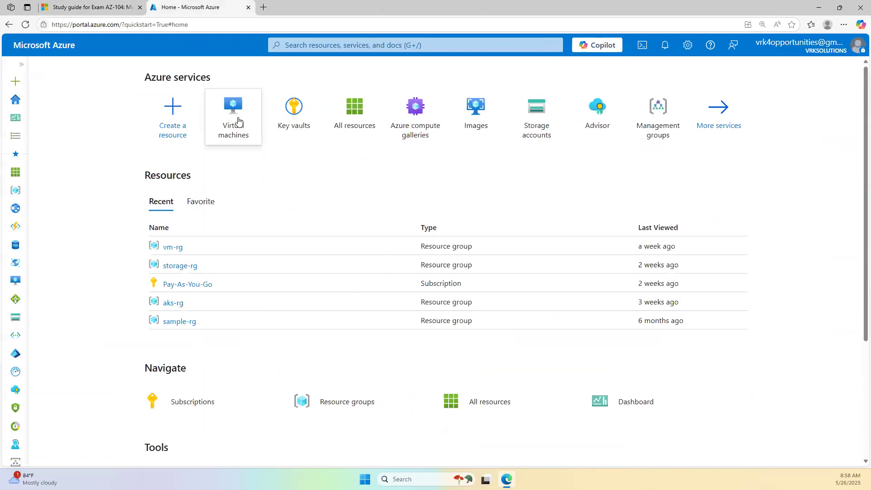
- Start a new VM in resource group vm-rg named testvm01
click(236, 117)
click(213, 150)
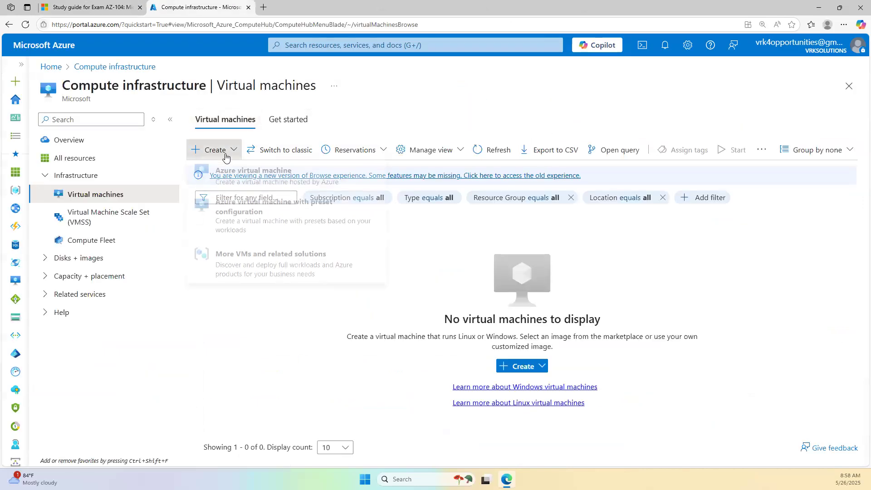
click(235, 188)
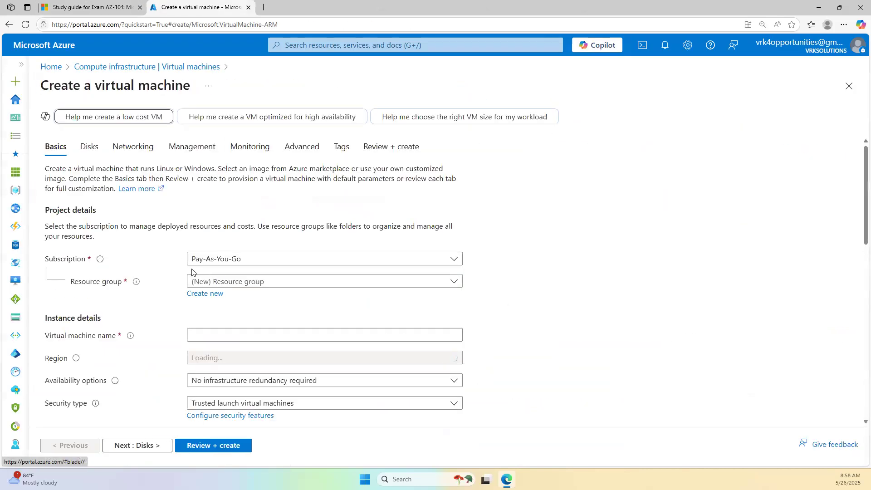
click(224, 282)
click(218, 247)
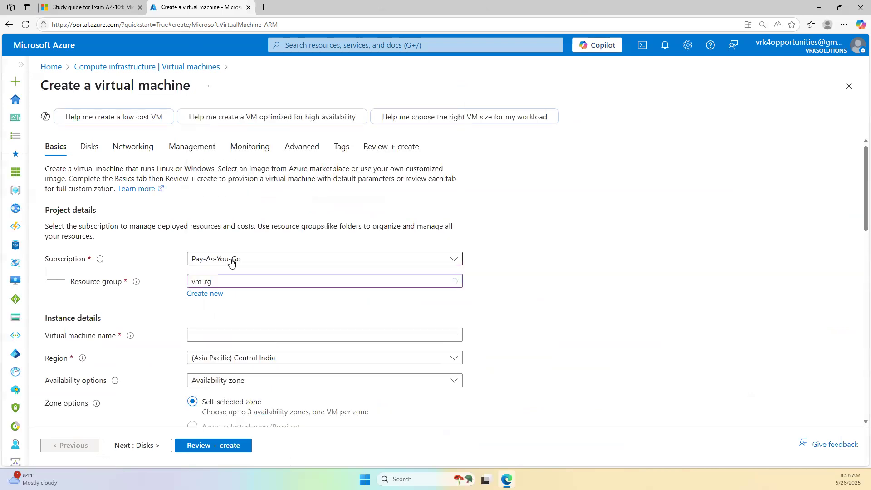
scroll(182, 220, down, 3)
click(204, 200)
text(te)
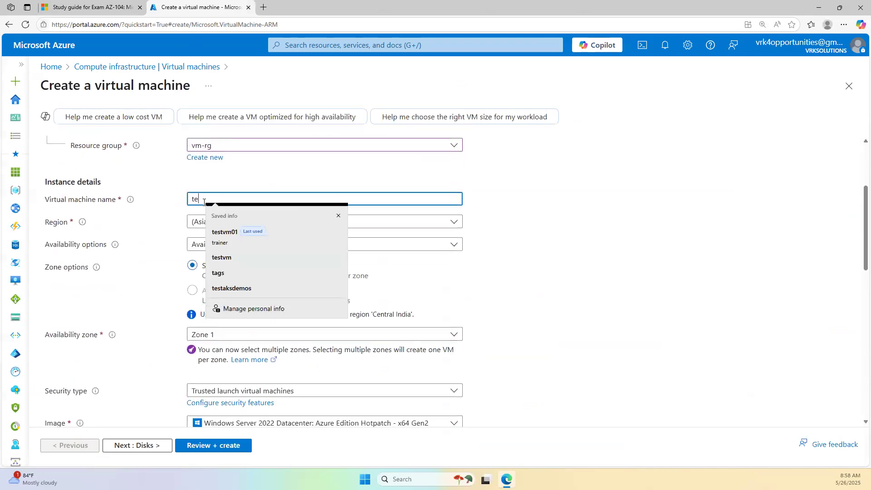
text(stvm01)
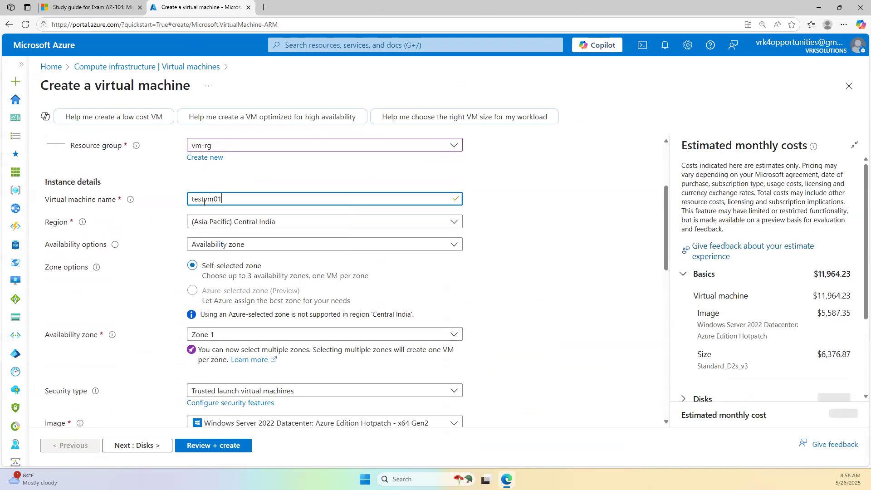
- Set availability to no infrastructure redundancy and security type to Standard
click(267, 245)
click(267, 260)
click(268, 267)
click(268, 281)
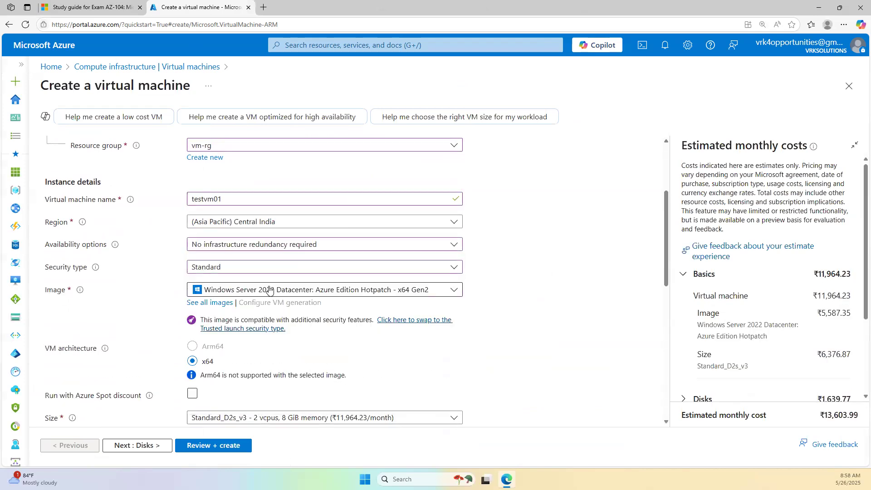
- Fill in the administrator username, then enter and confirm the account password
scroll(227, 377, down, 3)
click(228, 374)
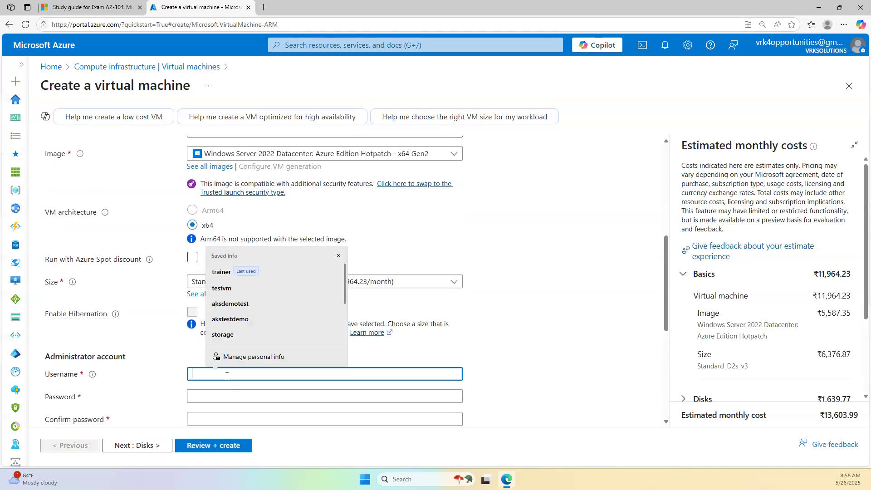
text(trainer)
key(Tab)
text(Pass)
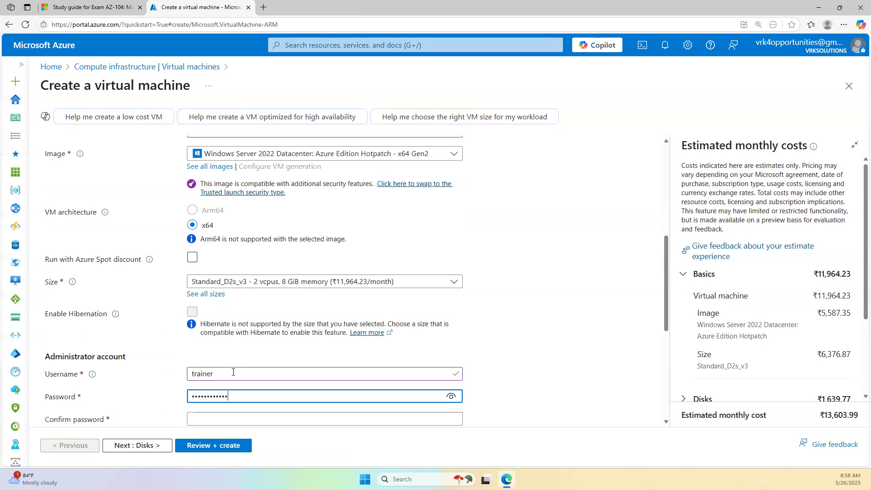
key(Tab)
text(Pa)
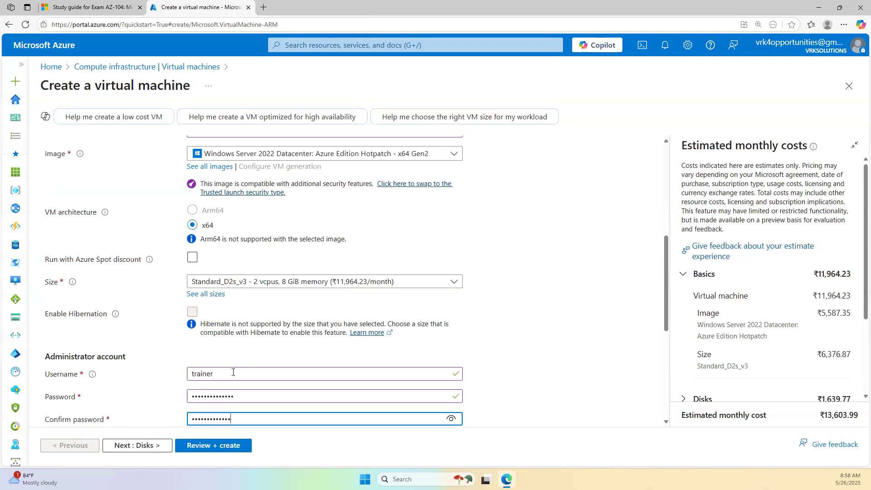
scroll(216, 336, up, 6)
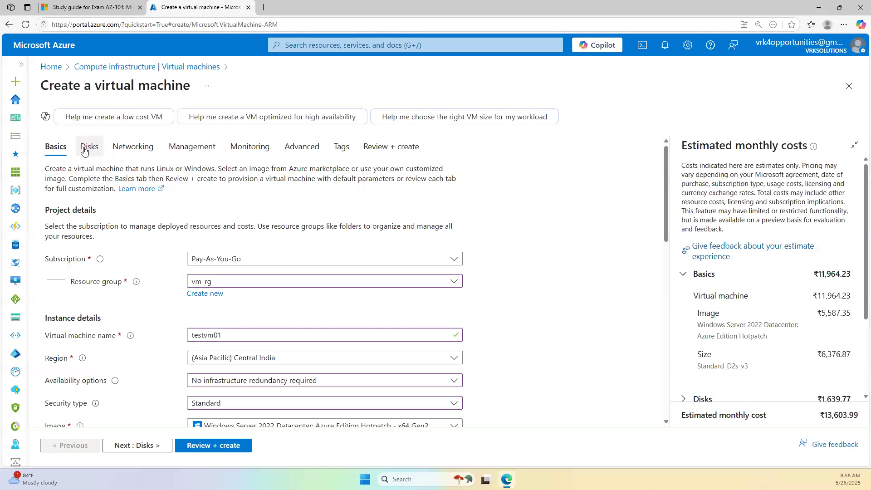
- Create and attach testvm01_DataDisk_0 as an empty 1024 GiB Premium SSD disk
scroll(318, 336, down, 1)
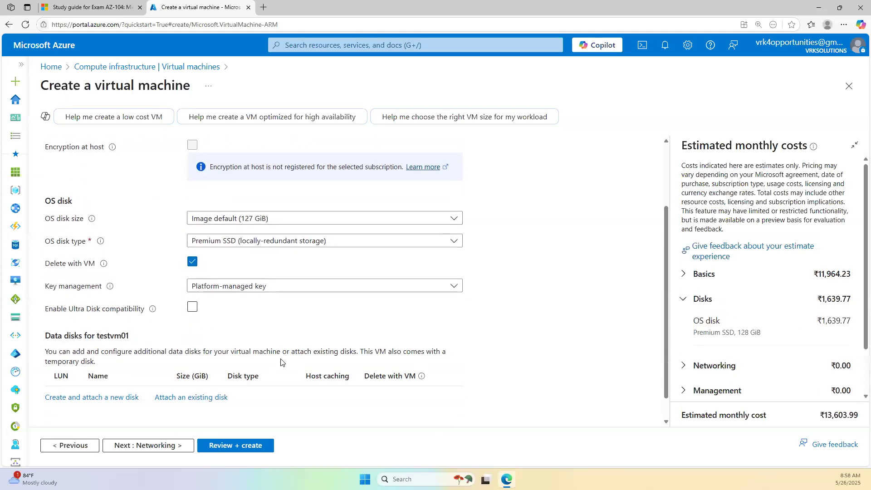
click(113, 398)
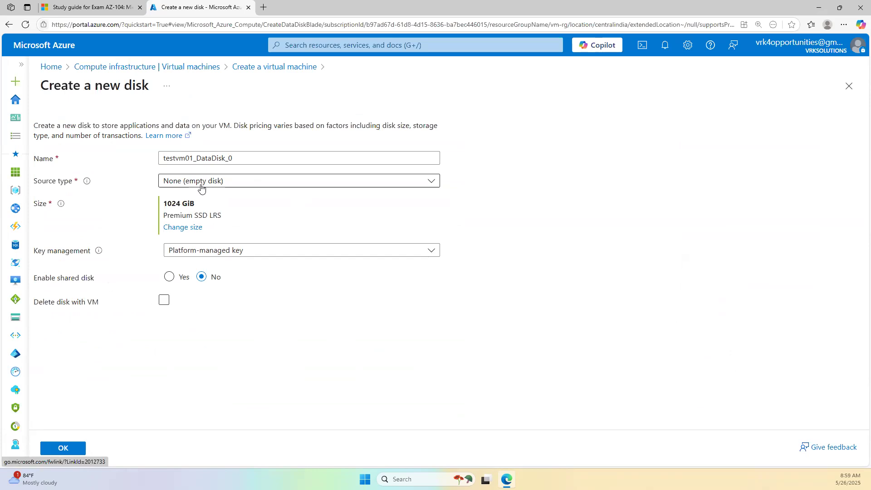
click(218, 184)
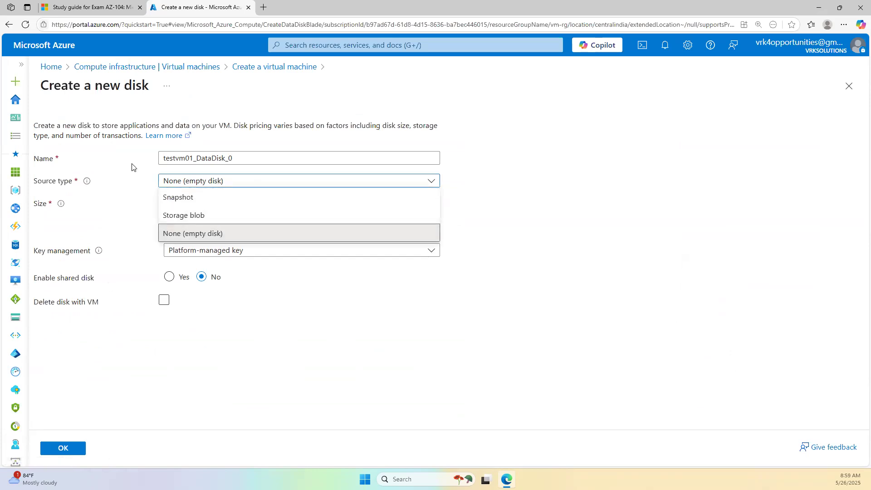
click(627, 236)
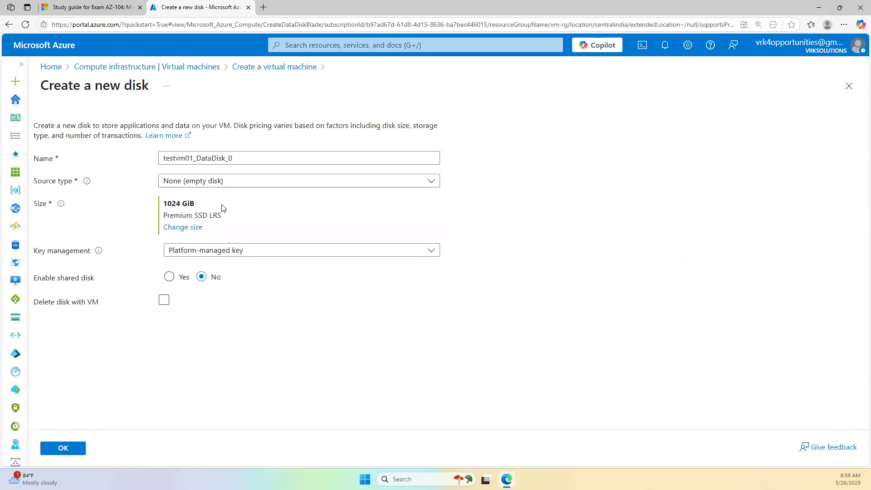
click(79, 450)
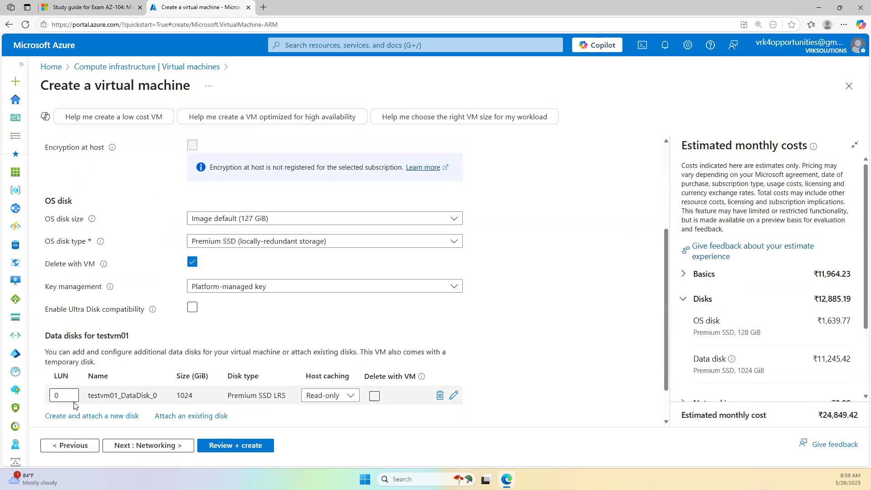
- Add a second empty 1024 GiB disk, testvm01_DataDisk_1
scroll(91, 386, down, 1)
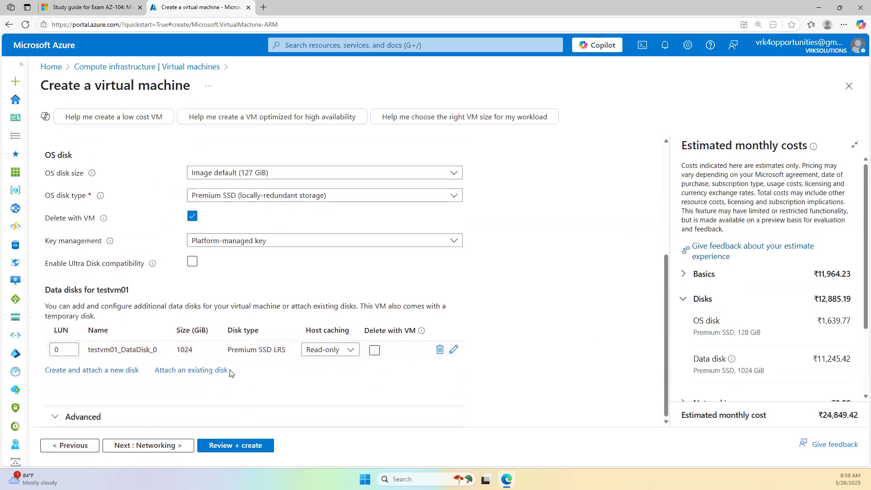
click(105, 370)
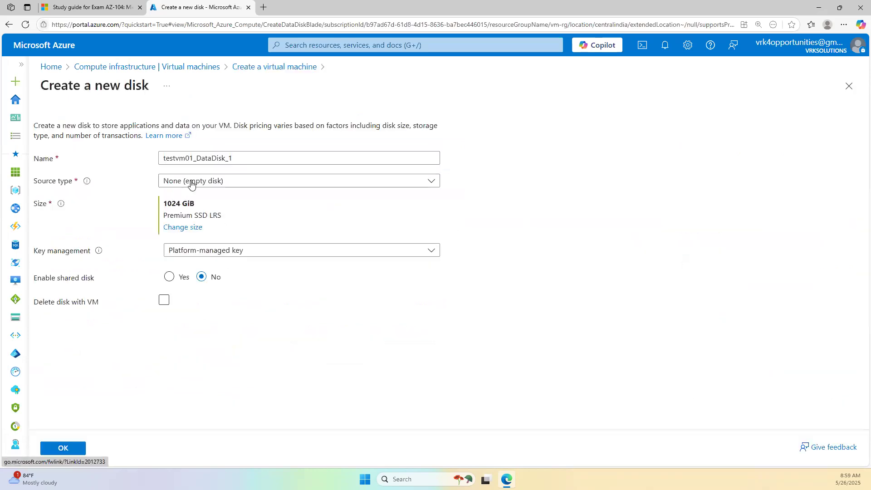
click(56, 446)
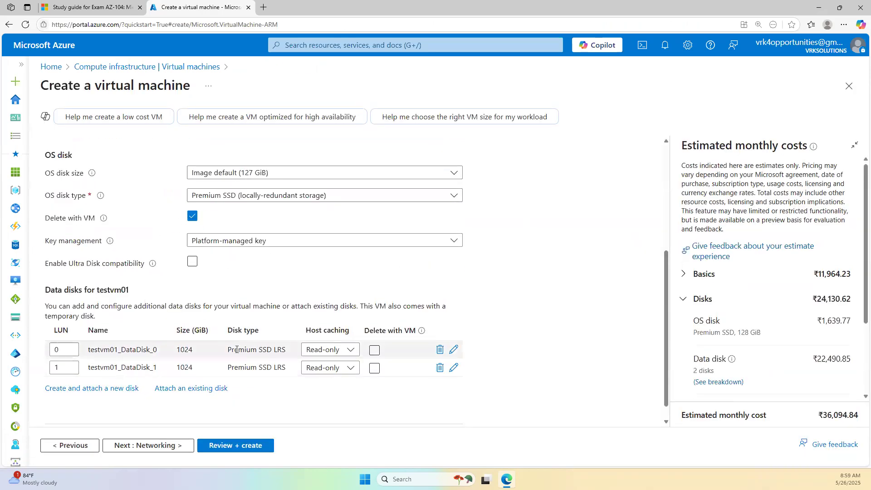
click(173, 389)
click(159, 386)
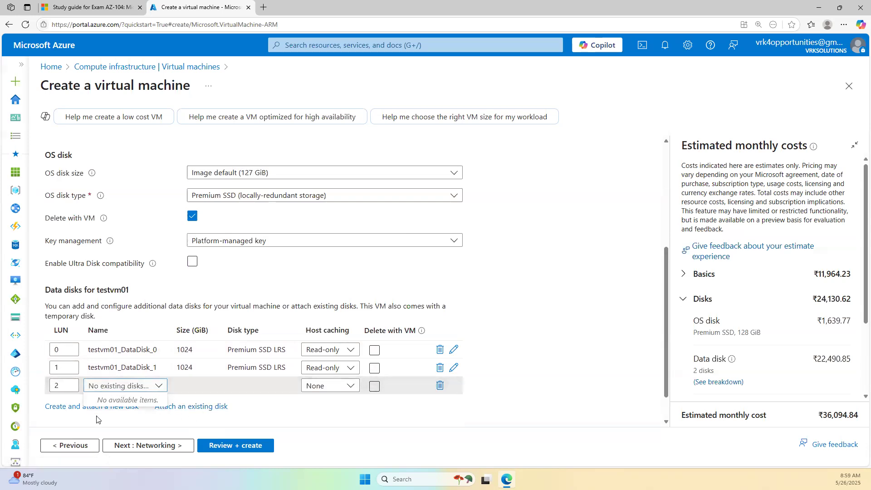
click(440, 387)
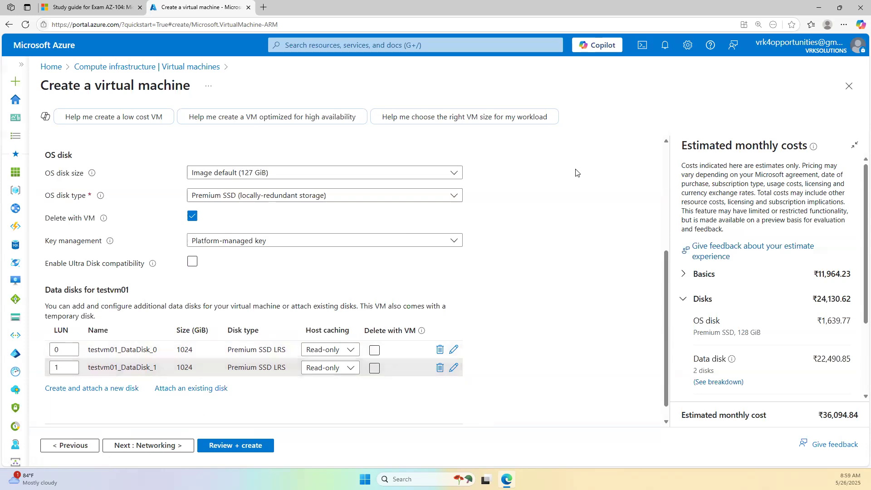
scroll(134, 175, up, 5)
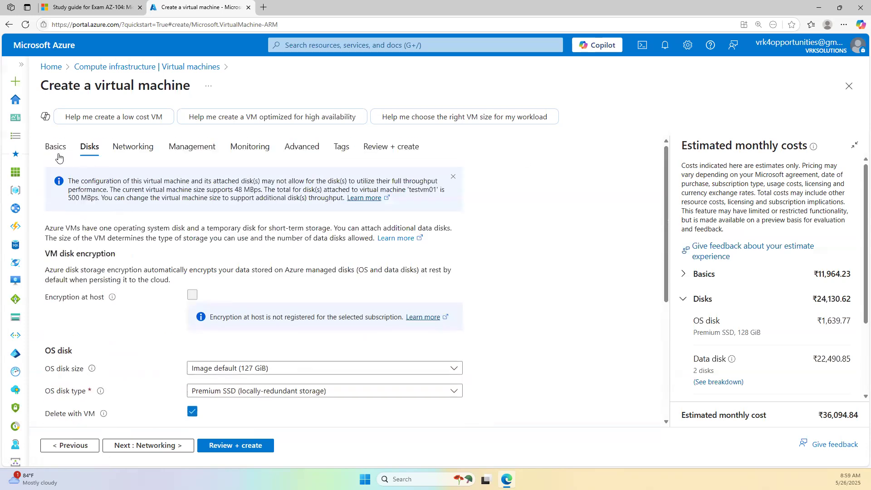
click(55, 146)
scroll(265, 251, down, 3)
scroll(236, 297, up, 1)
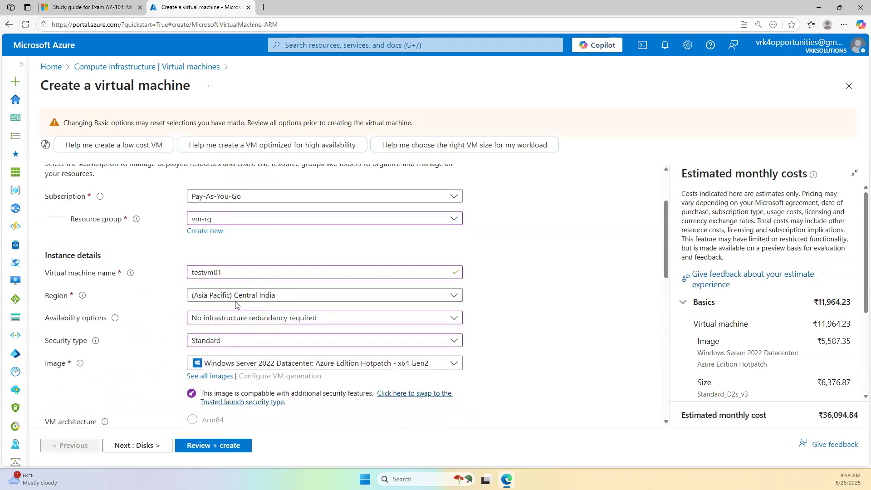
click(237, 295)
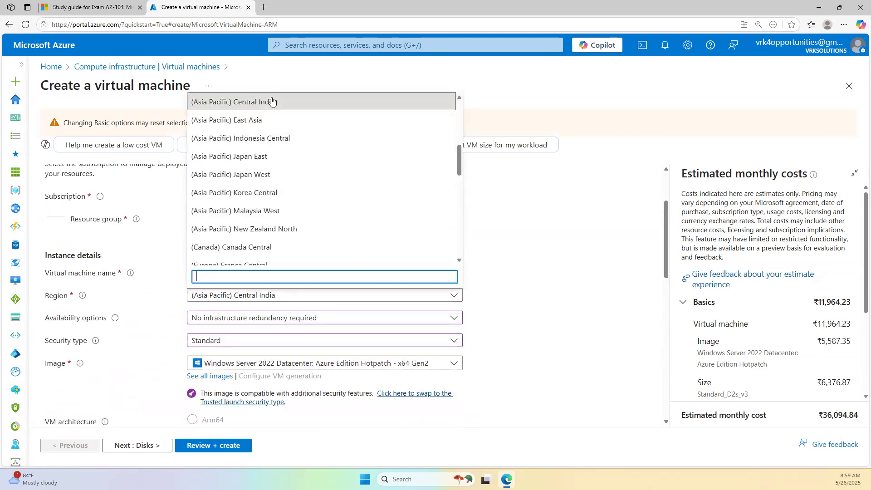
click(509, 200)
scroll(97, 182, up, 2)
click(96, 178)
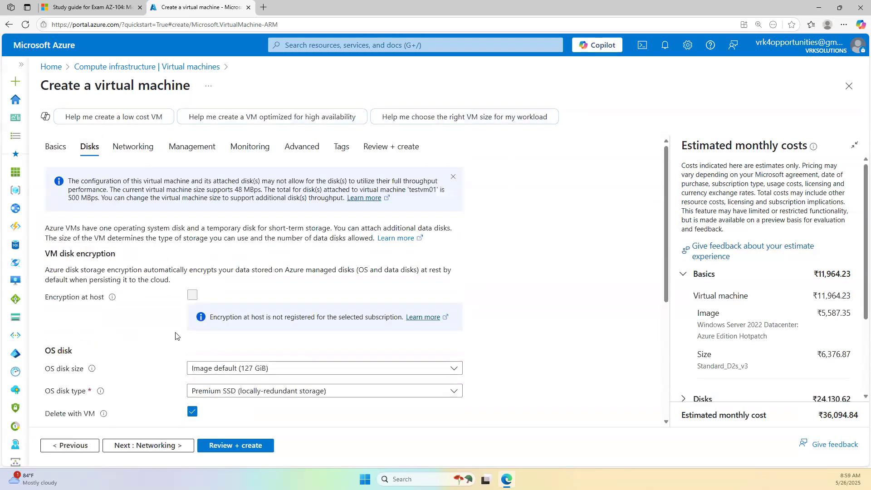
scroll(176, 336, down, 5)
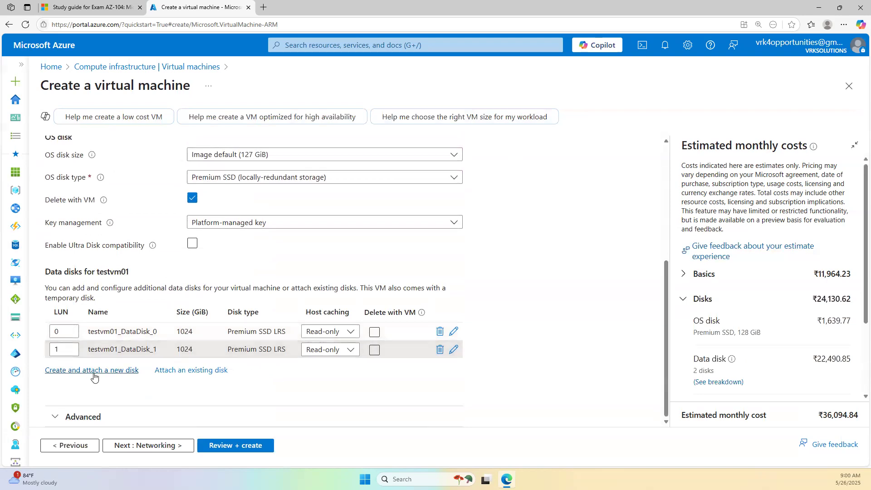
click(193, 371)
- Add a LUN 2 existing-disk row, then ink arrows and an 'OS' note with boxed tick/cross marks
click(129, 367)
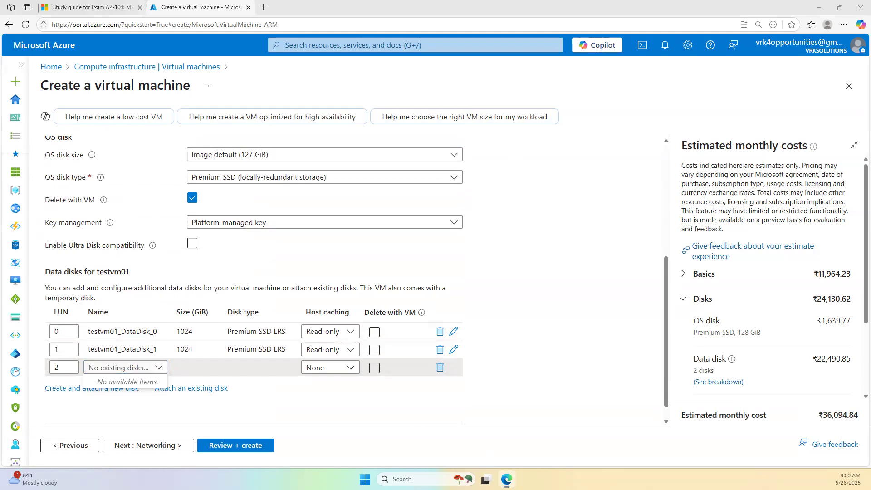
drag(432, 136, 467, 138)
drag(420, 89, 464, 88)
drag(461, 81, 471, 88)
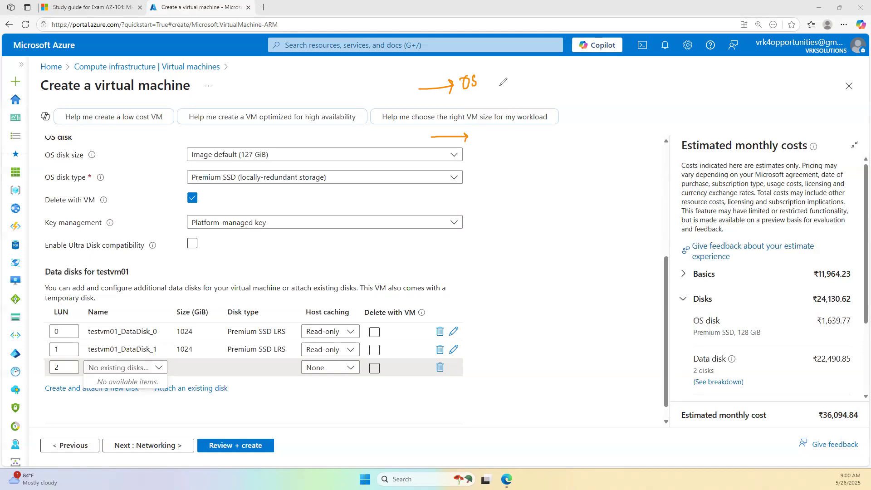
mouse_move(503, 73)
mouse_down()
mouse_move(512, 84)
mouse_move(500, 88)
mouse_up()
drag(521, 73, 496, 65)
mouse_move(484, 61)
mouse_down()
mouse_move(537, 91)
mouse_move(477, 59)
mouse_up()
drag(540, 68, 545, 74)
drag(546, 67, 539, 78)
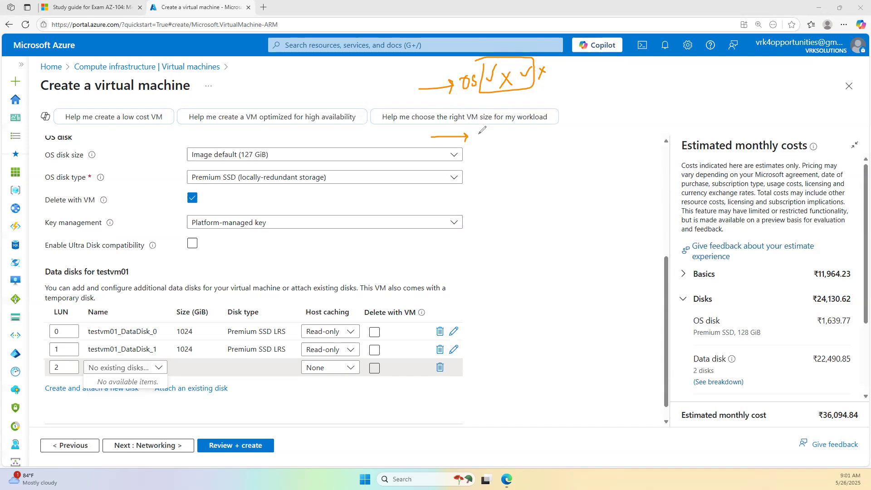
- Ink boxed 'Data disk', 'Create new' and underlined 'Existing VM disks' notes
mouse_move(479, 128)
mouse_down()
mouse_move(482, 144)
mouse_move(500, 129)
mouse_move(516, 131)
mouse_move(532, 107)
mouse_move(534, 117)
mouse_move(552, 100)
mouse_move(572, 101)
mouse_move(583, 126)
mouse_up()
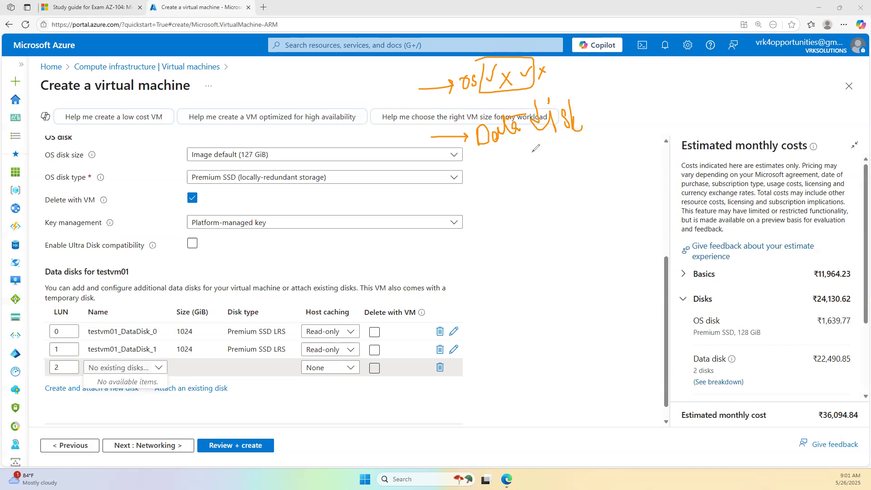
mouse_move(566, 71)
mouse_down()
mouse_move(589, 81)
mouse_move(586, 108)
mouse_up()
drag(589, 134, 493, 157)
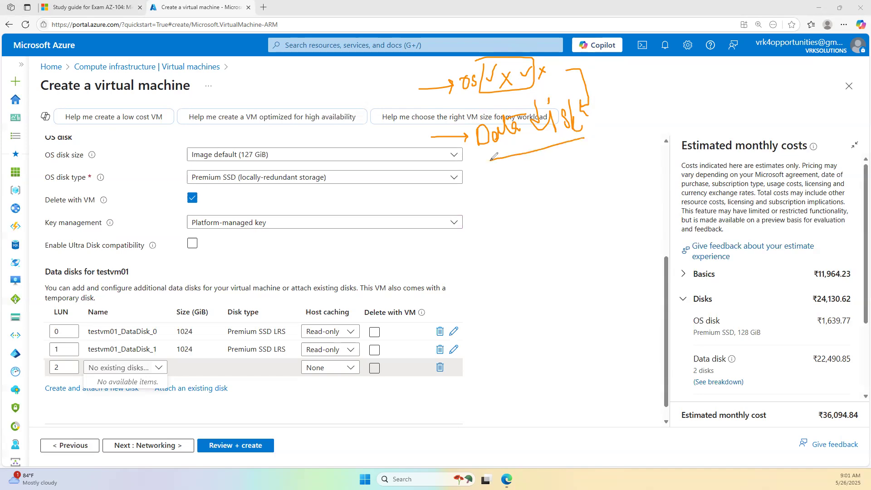
mouse_move(571, 87)
mouse_down()
mouse_move(485, 97)
mouse_move(470, 162)
mouse_move(480, 167)
mouse_up()
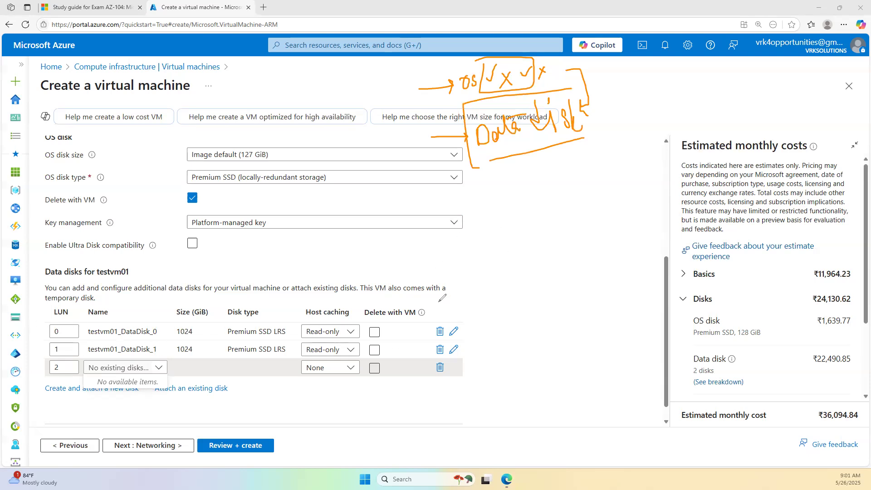
mouse_move(484, 227)
mouse_down()
mouse_move(490, 242)
mouse_move(511, 250)
mouse_move(516, 236)
mouse_move(529, 245)
mouse_move(574, 236)
mouse_move(582, 222)
mouse_move(589, 230)
mouse_up()
mouse_move(472, 280)
mouse_down()
mouse_move(484, 304)
mouse_move(494, 278)
mouse_move(507, 293)
mouse_move(523, 280)
mouse_move(557, 293)
mouse_move(567, 278)
mouse_move(597, 288)
mouse_move(612, 271)
mouse_move(624, 282)
mouse_up()
drag(649, 298, 438, 299)
mouse_move(458, 262)
mouse_down()
mouse_move(454, 310)
mouse_move(618, 257)
mouse_move(631, 297)
mouse_up()
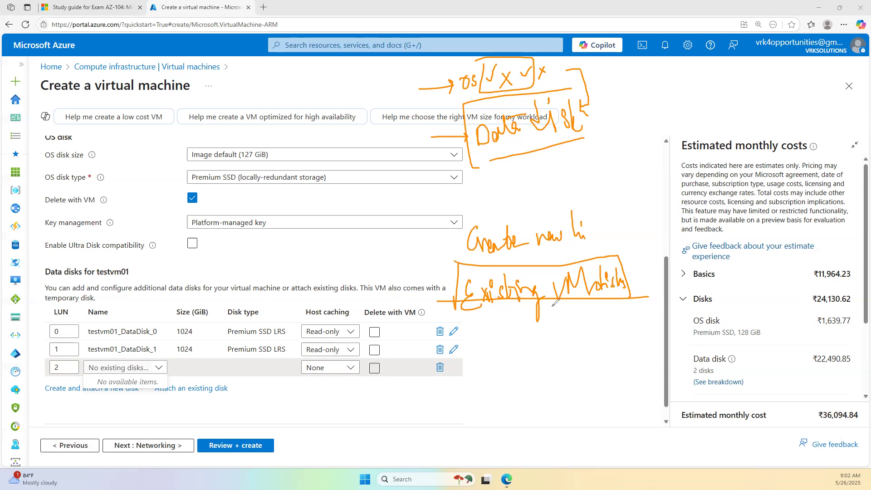
- Sketch VM1, VM2 and a Disk between them, then clear all ink from the page
drag(353, 398, 413, 412)
mouse_move(574, 382)
mouse_down()
mouse_move(613, 386)
mouse_move(618, 404)
mouse_move(644, 403)
mouse_up()
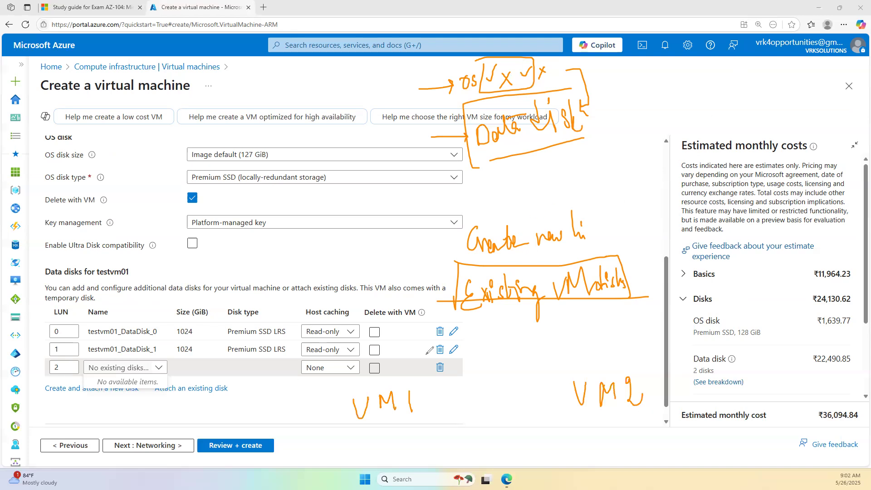
mouse_move(420, 368)
mouse_down()
mouse_move(349, 415)
mouse_move(432, 382)
mouse_move(459, 401)
mouse_move(443, 405)
mouse_up()
mouse_move(568, 375)
mouse_down()
mouse_move(569, 397)
mouse_move(661, 368)
mouse_move(588, 368)
mouse_up()
mouse_move(477, 329)
mouse_down()
mouse_move(482, 347)
mouse_move(491, 332)
mouse_move(509, 341)
mouse_up()
mouse_move(513, 331)
mouse_down()
mouse_move(513, 348)
mouse_move(573, 407)
mouse_move(549, 429)
mouse_up()
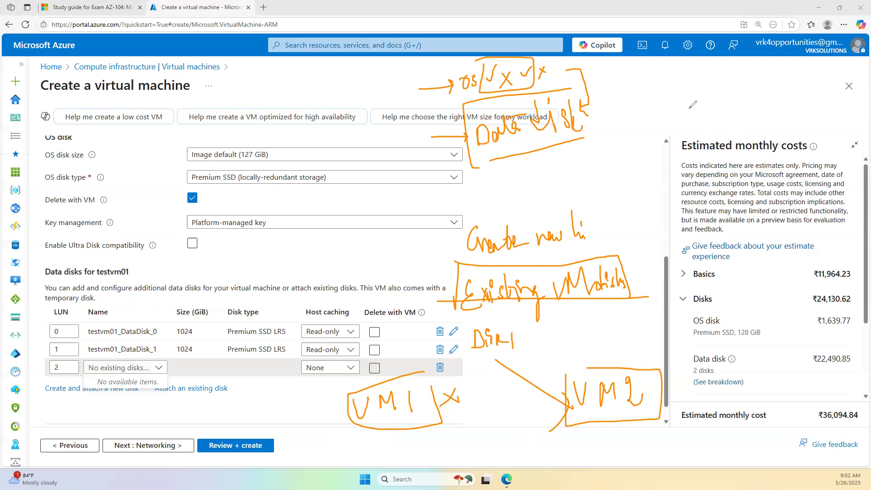
click(70, 196)
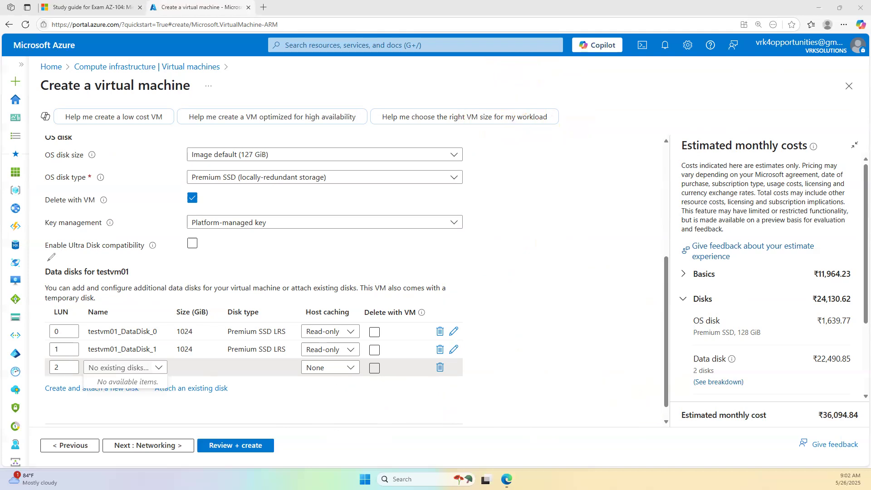
- Remove testvm01_DataDisk_1 and the empty existing-disk row, keeping only the 1024 GiB data disk
click(440, 352)
click(440, 350)
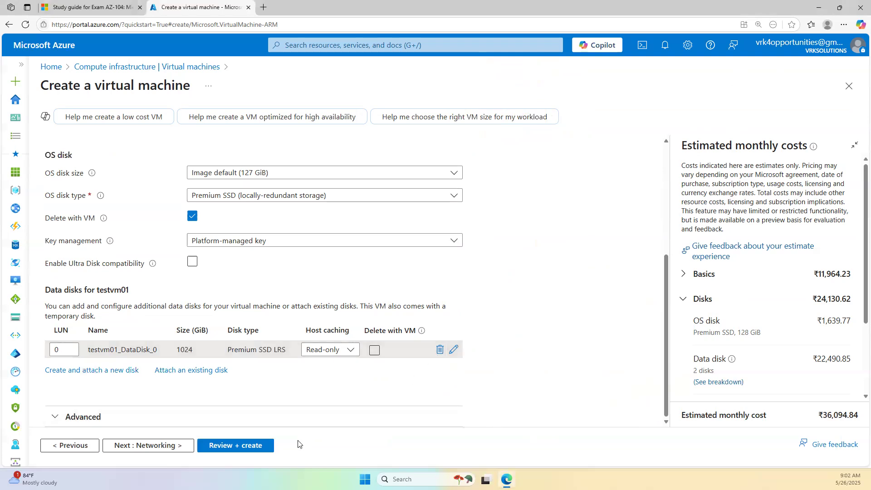
click(248, 445)
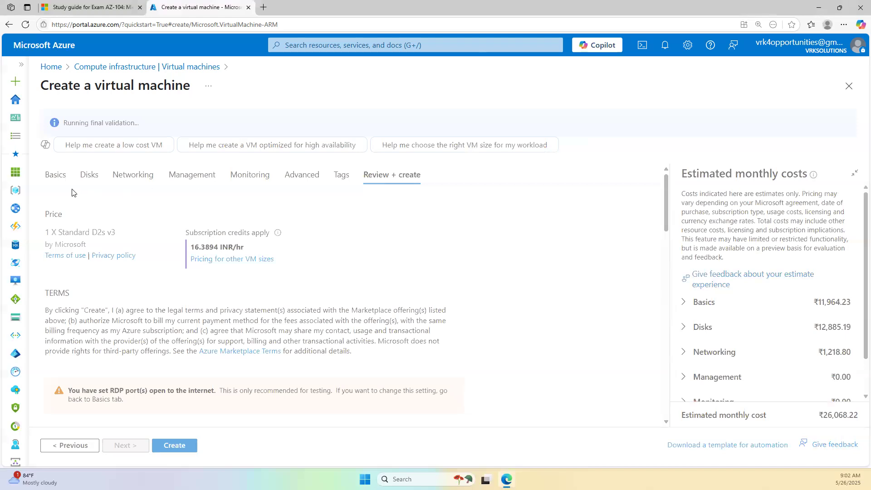
- Recheck the Basics and Monitoring settings, then pass validation and create testvm01
click(56, 175)
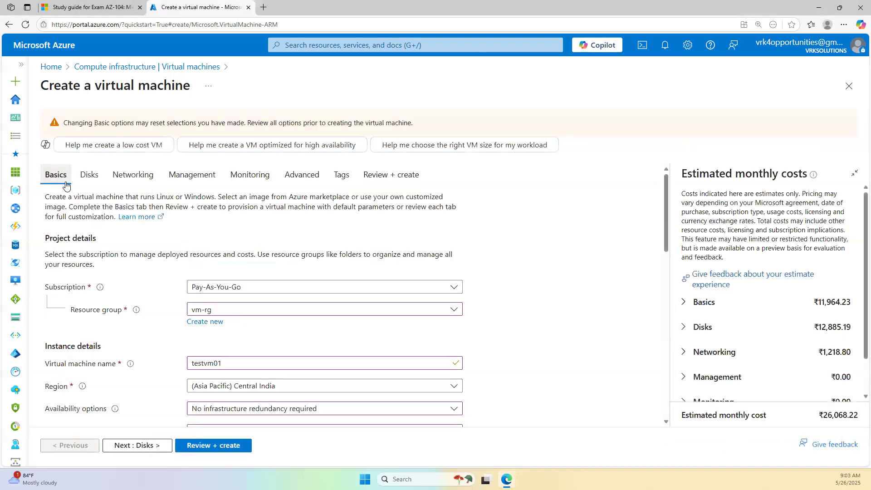
scroll(209, 327, down, 10)
scroll(169, 248, up, 15)
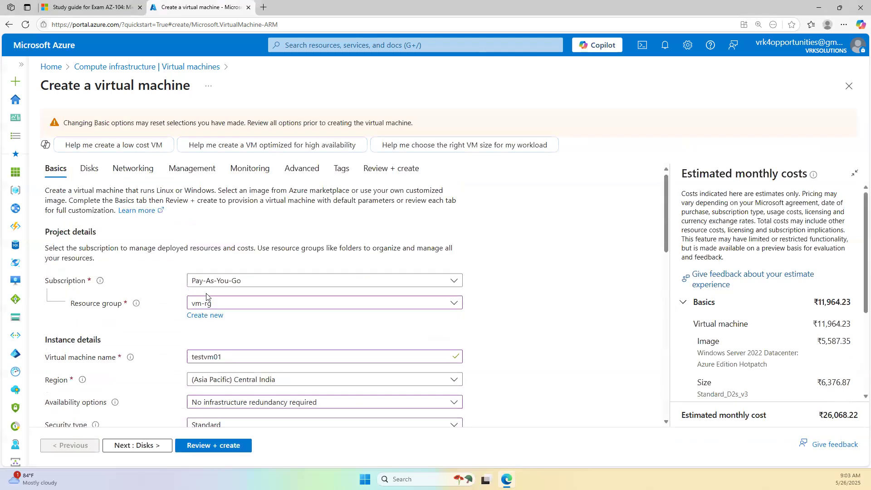
scroll(169, 248, down, 8)
scroll(195, 245, up, 1)
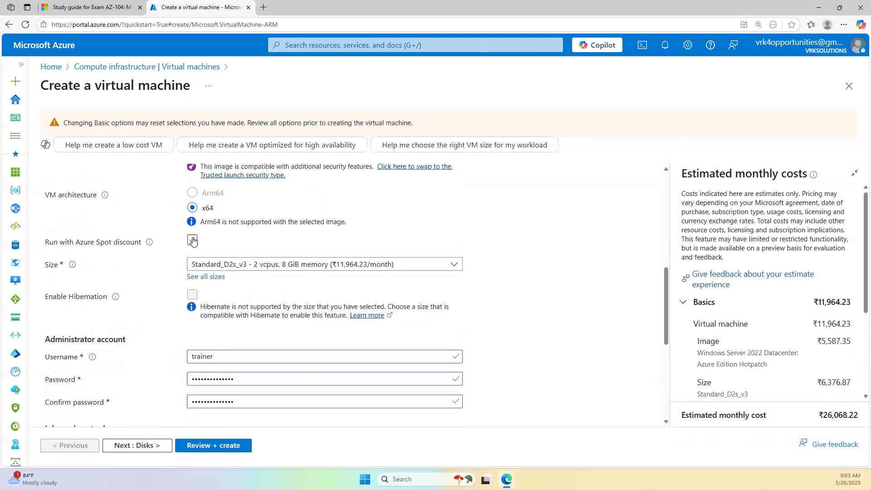
scroll(223, 243, up, 9)
click(251, 178)
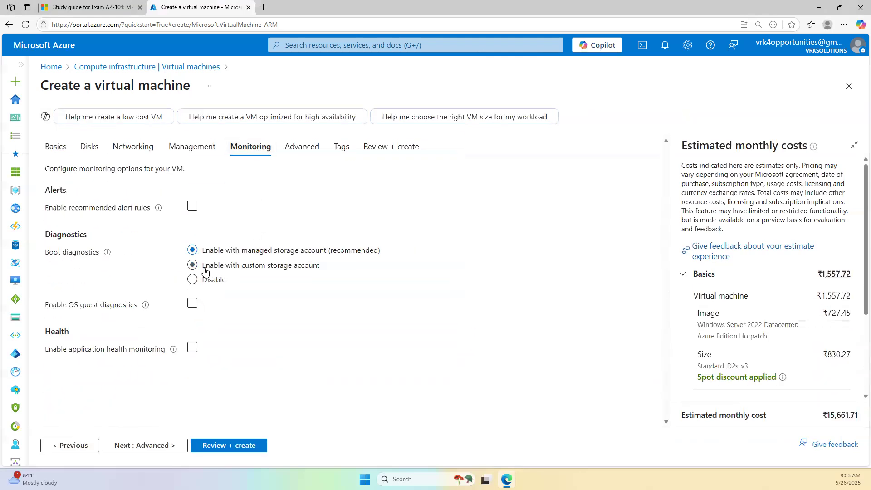
click(393, 146)
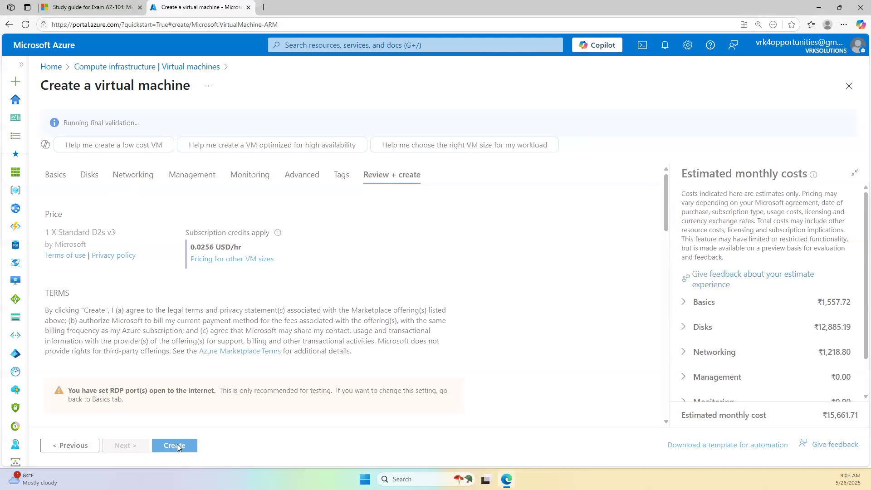
click(173, 448)
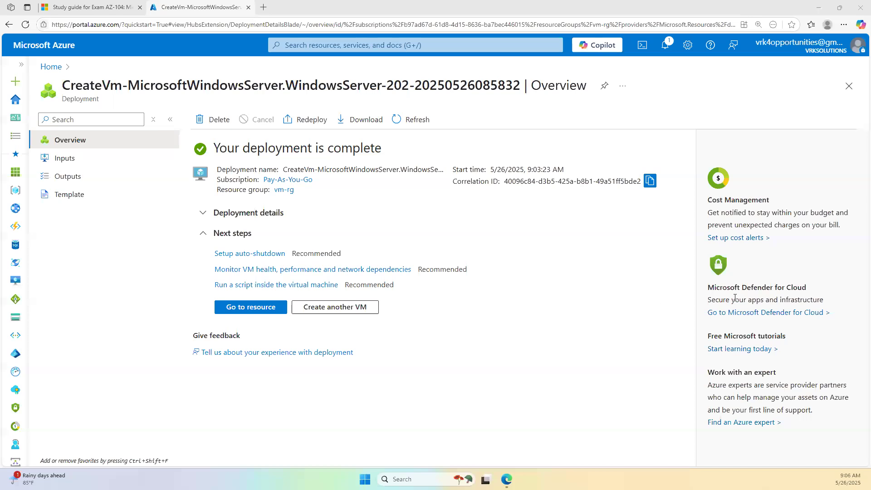
- Go to the testvm01 resource and open Settings > Disks to see its OS and 1024 GiB disks
click(277, 310)
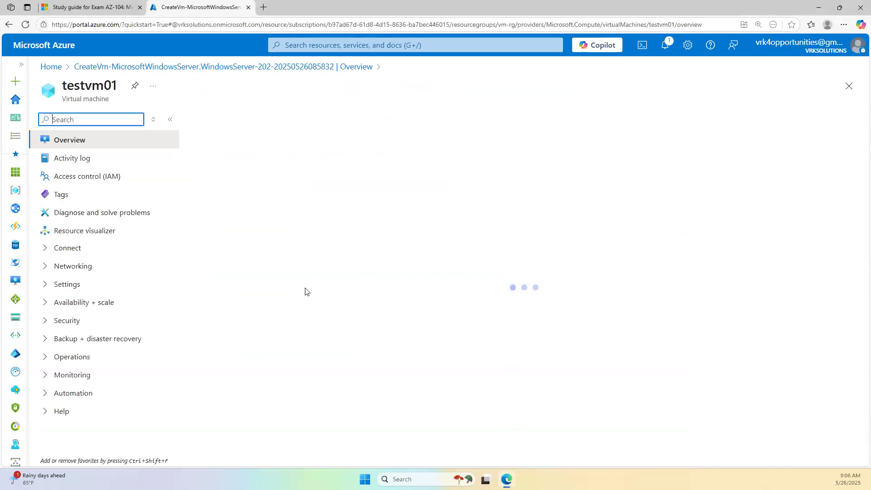
click(98, 253)
click(85, 323)
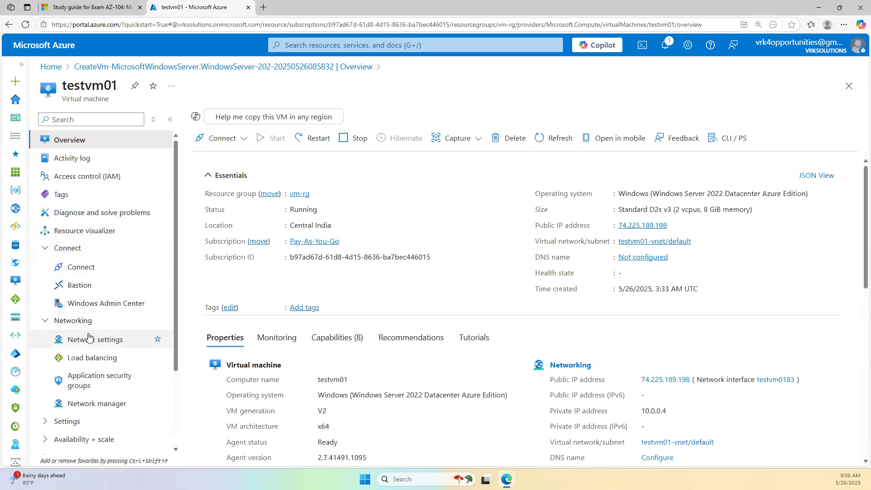
click(73, 256)
click(71, 265)
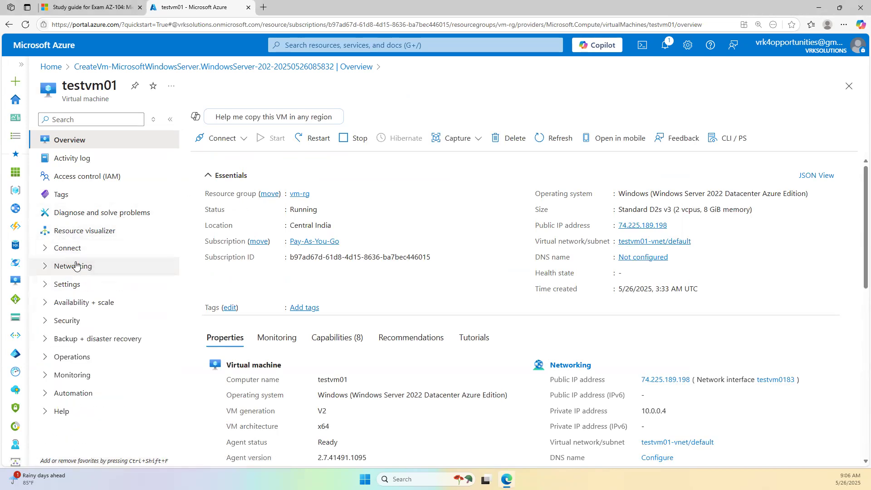
click(86, 307)
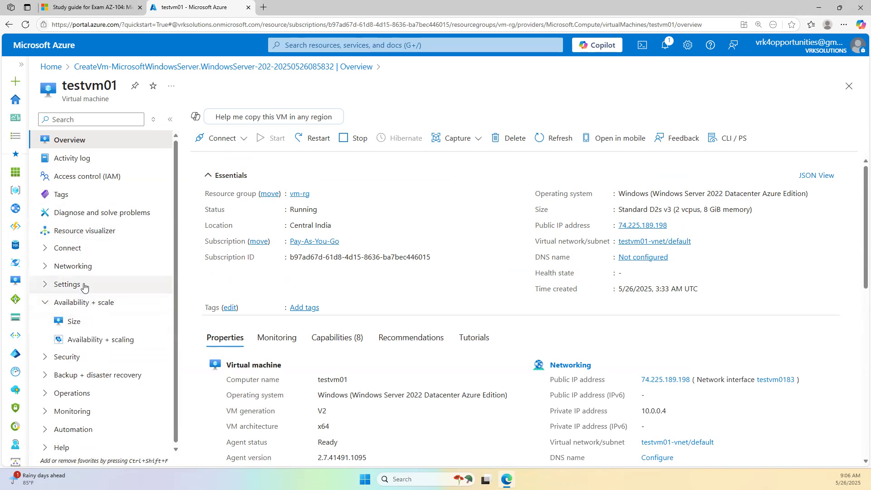
click(84, 284)
click(85, 302)
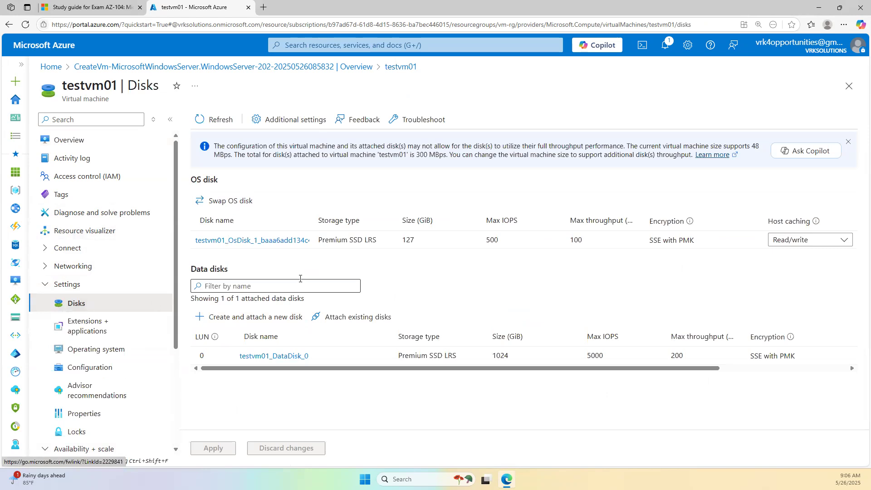
- Open portal Home in a new tab and list all resources in the vm-rg resource group
ctrl+click(54, 67)
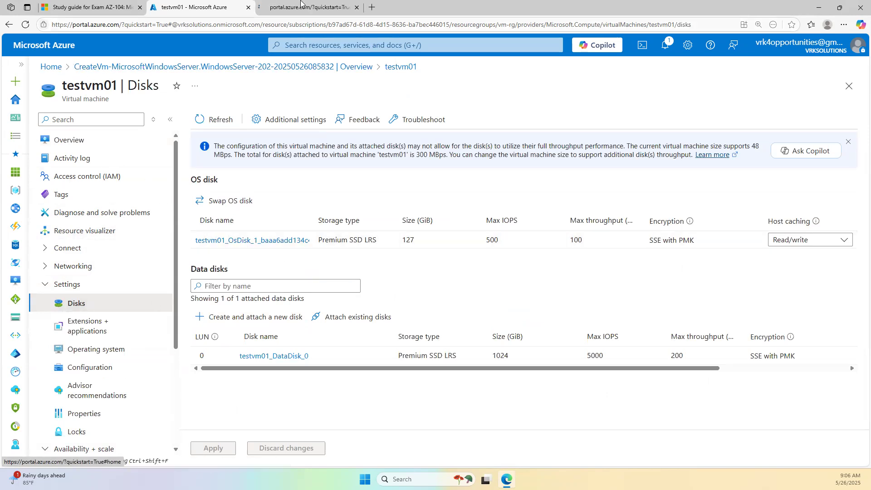
drag(311, 220, 350, 220)
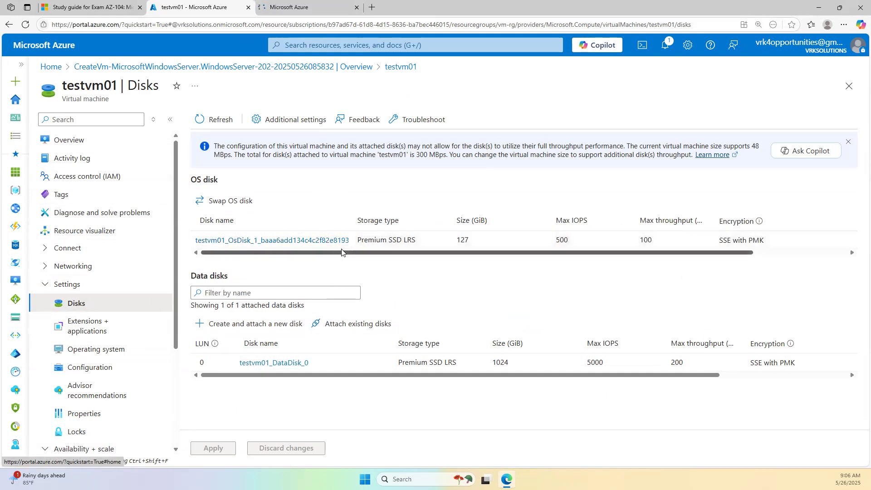
click(297, 7)
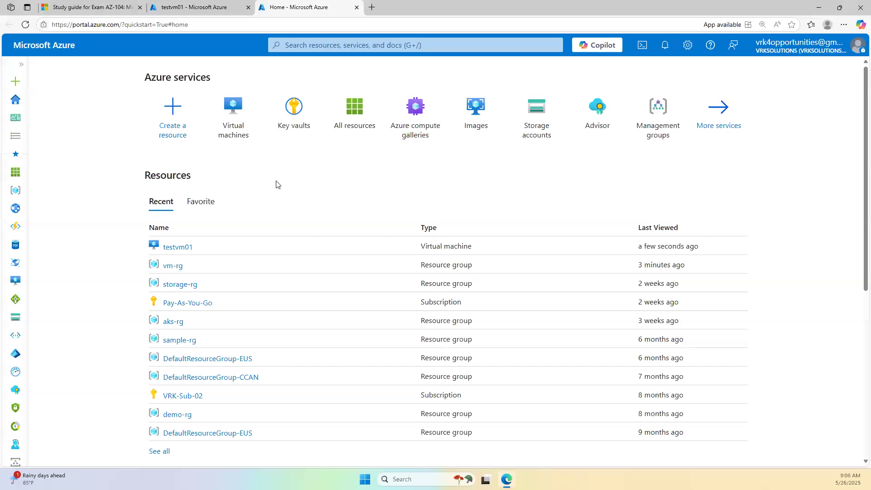
click(232, 127)
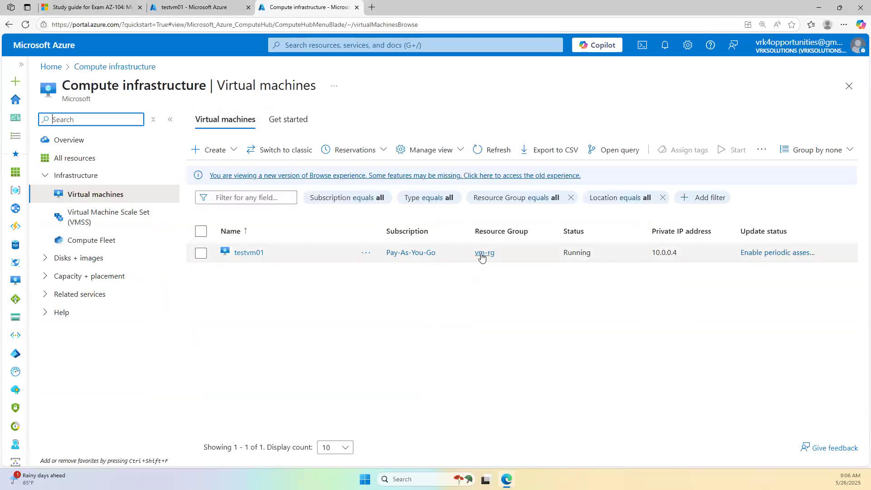
click(484, 253)
click(339, 88)
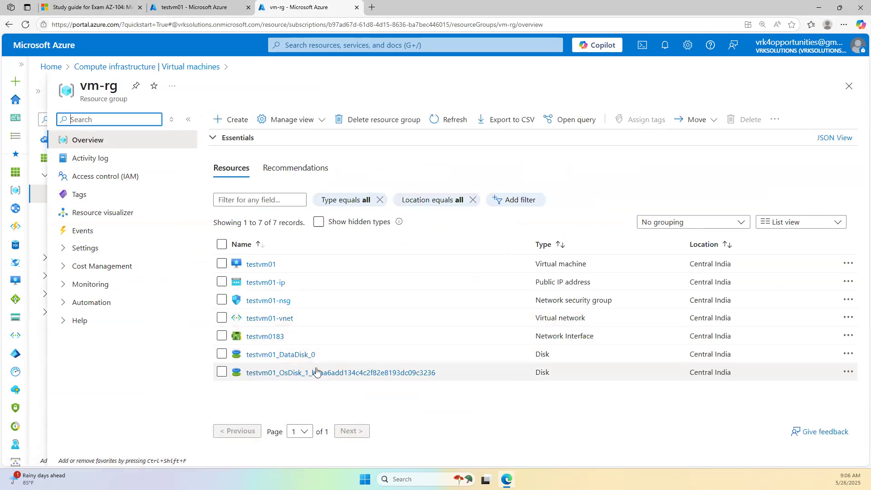
- Note the OS disk and testvm01_DataDisk_0 names, then add a LUN 1 row on testvm01's Disks page
drag(442, 373, 278, 383)
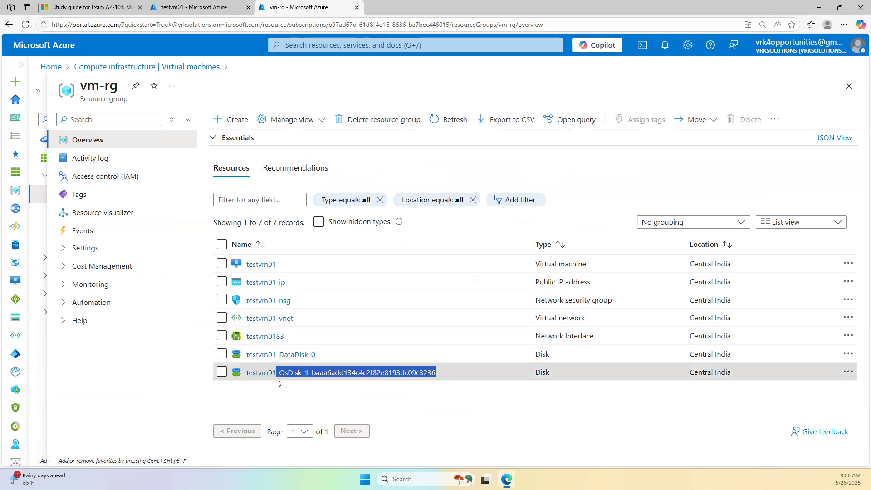
drag(325, 355, 279, 360)
click(191, 7)
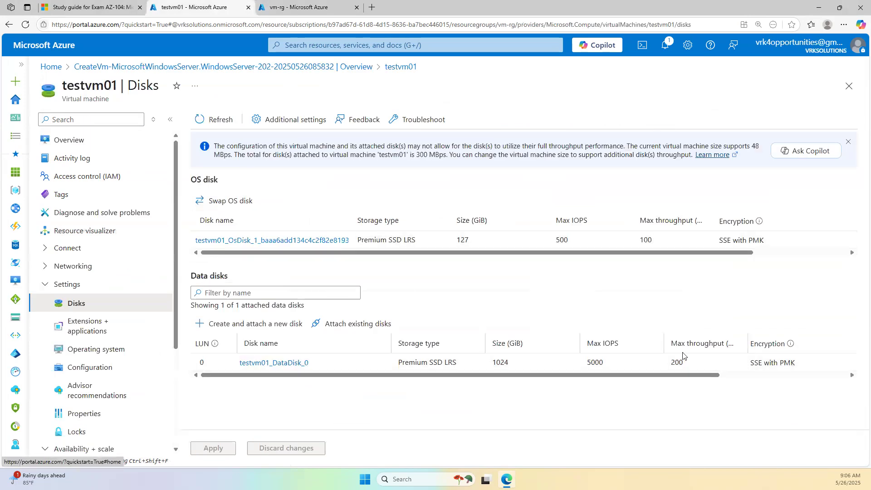
click(736, 375)
- Add a new data disk for testvm01 and name it DataDisk_1
drag(734, 378, 463, 382)
click(264, 323)
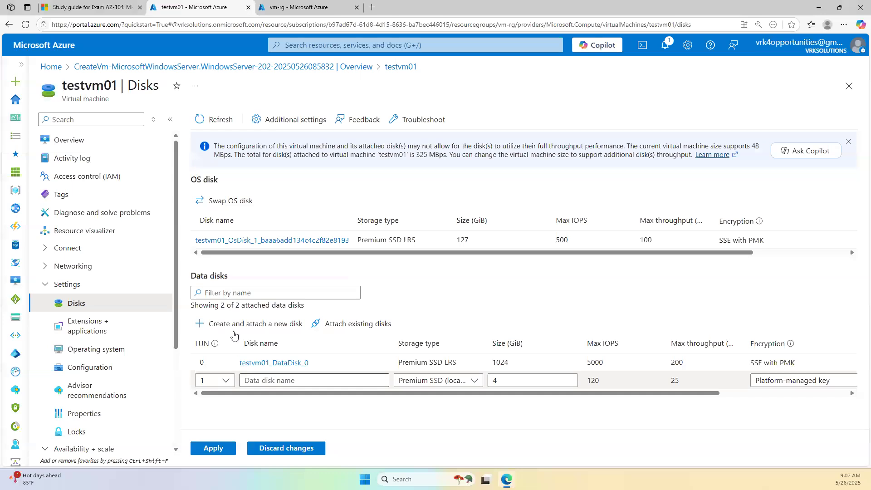
click(279, 382)
text(test)
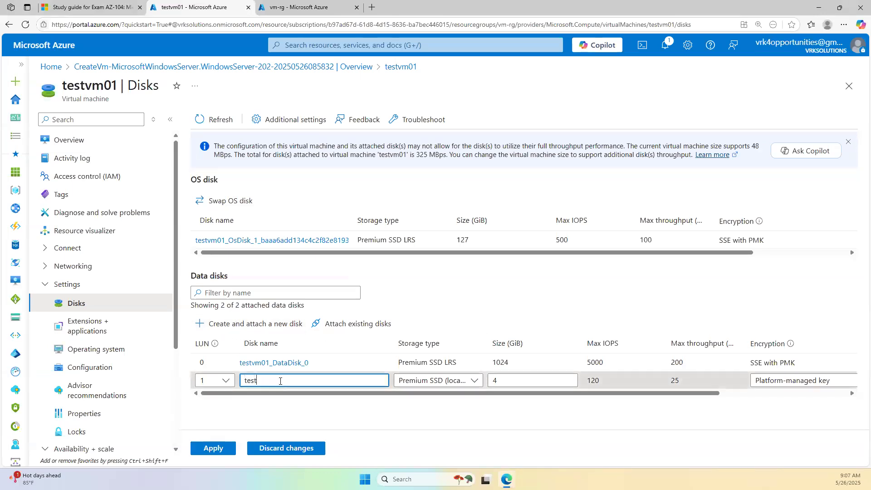
text(vm01)
key(ctrl+a)
text(DataDisk_1)
- Set DataDisk_1's size to 64 GiB and apply the change to testvm01
double_click(524, 384)
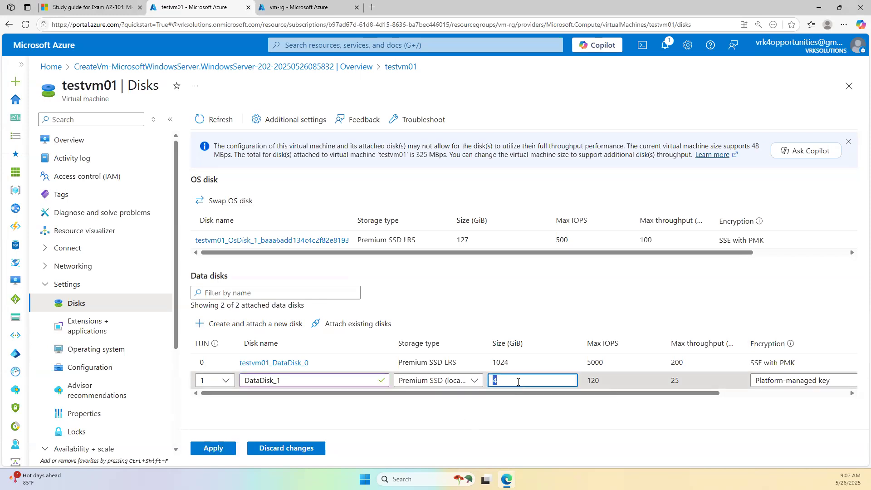
text(63)
key(BackSpace)
text(4)
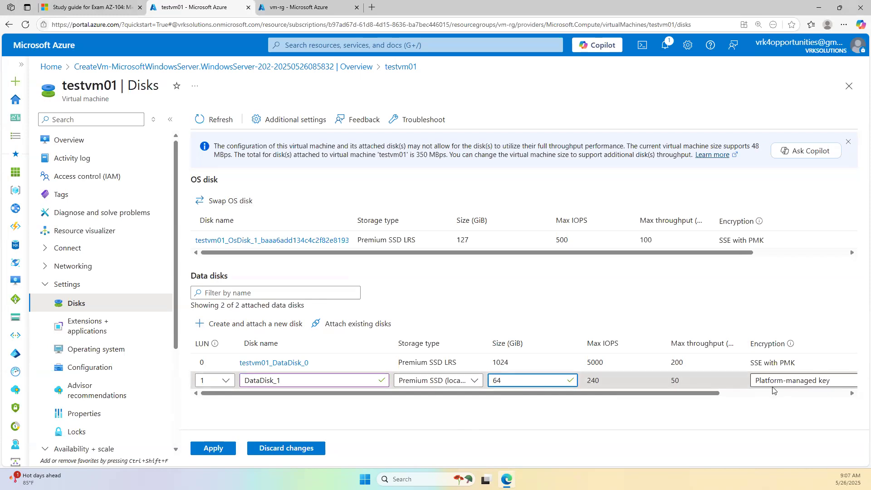
click(743, 394)
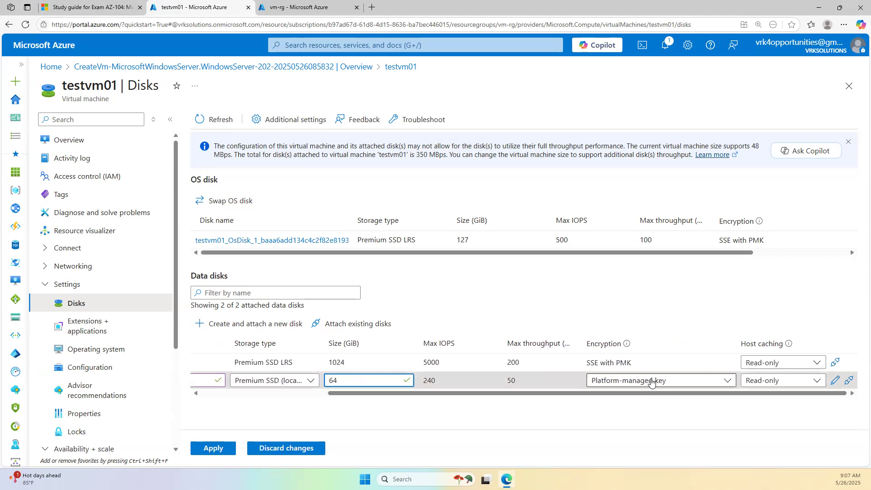
click(213, 448)
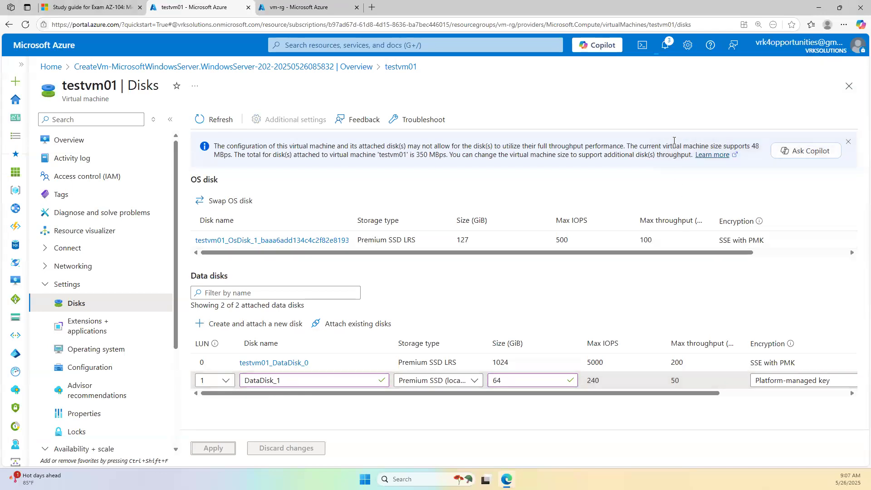
click(666, 53)
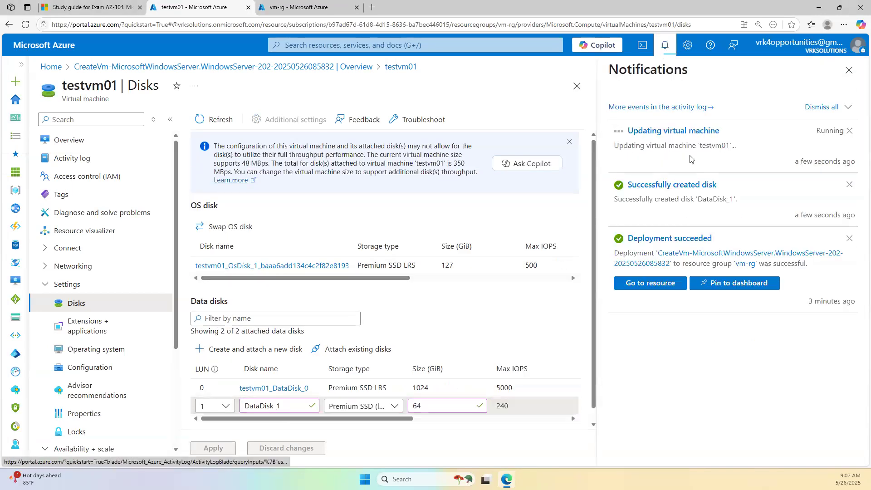
- Confirm testvm01's update in notifications and refresh its Disks page to show 64 GiB DataDisk_1
click(849, 73)
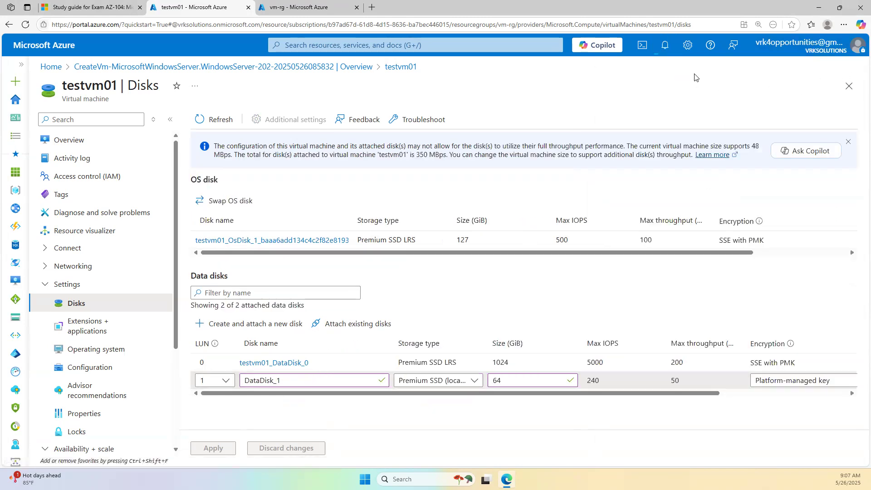
click(666, 46)
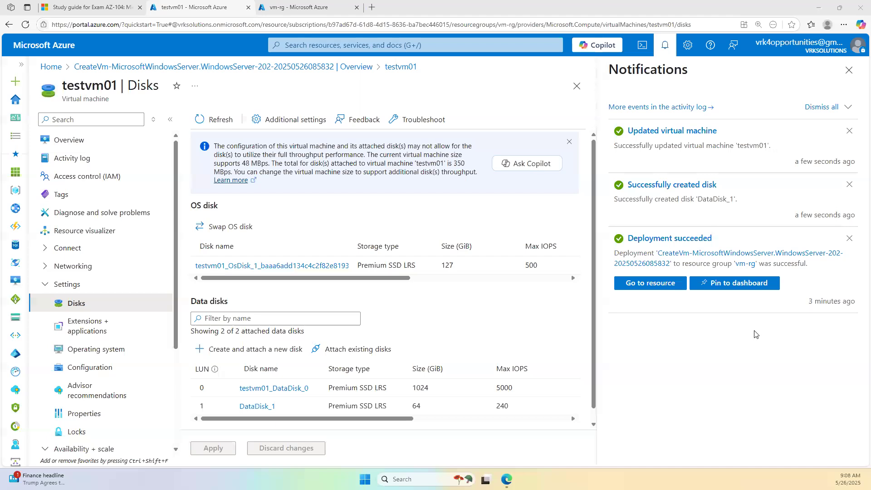
click(849, 69)
click(113, 142)
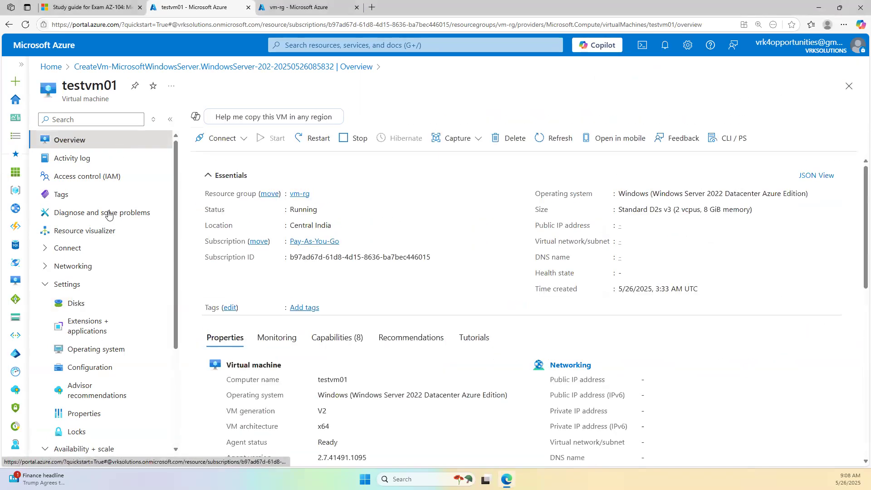
click(89, 303)
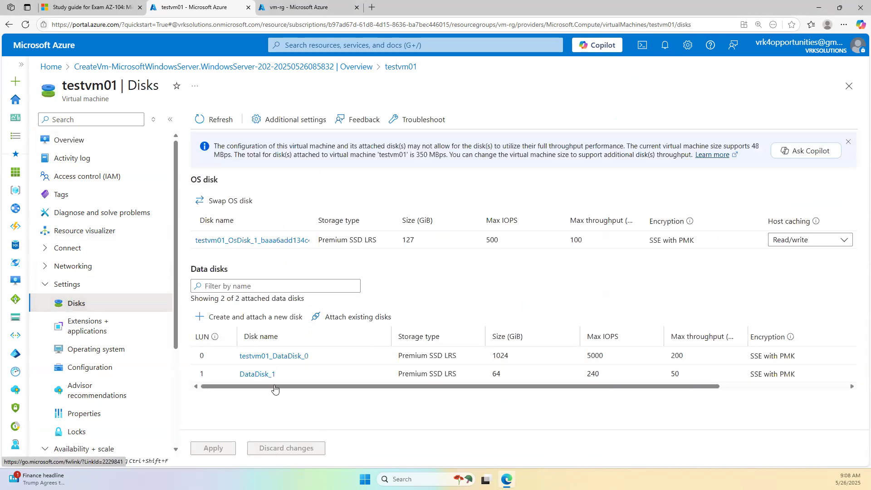
click(212, 119)
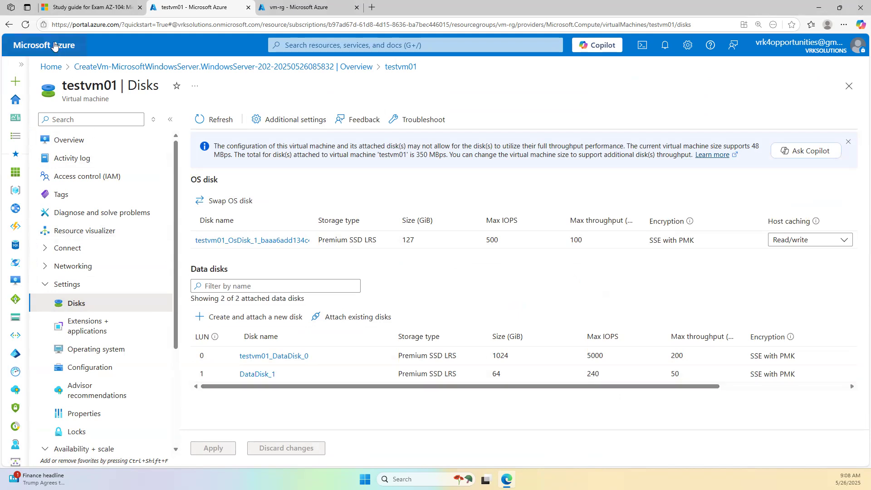
click(56, 68)
- Start a new Azure virtual machine named testvm02 in resource group vm-rg
click(245, 121)
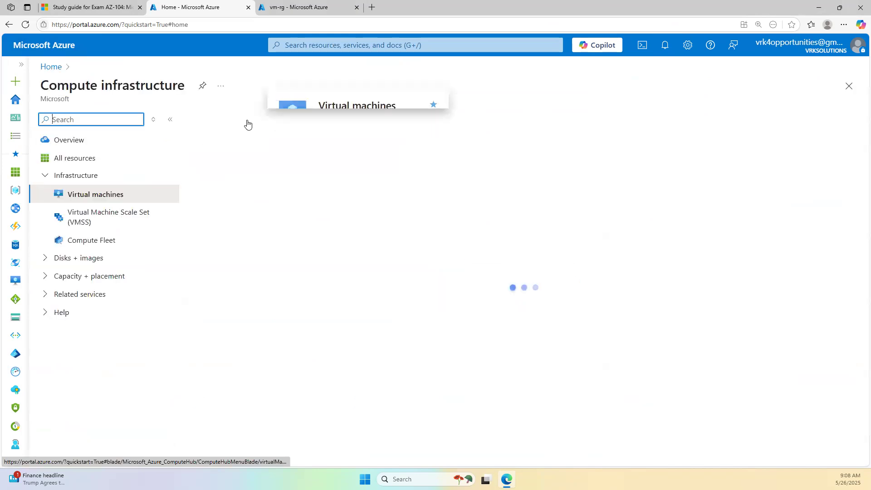
click(222, 152)
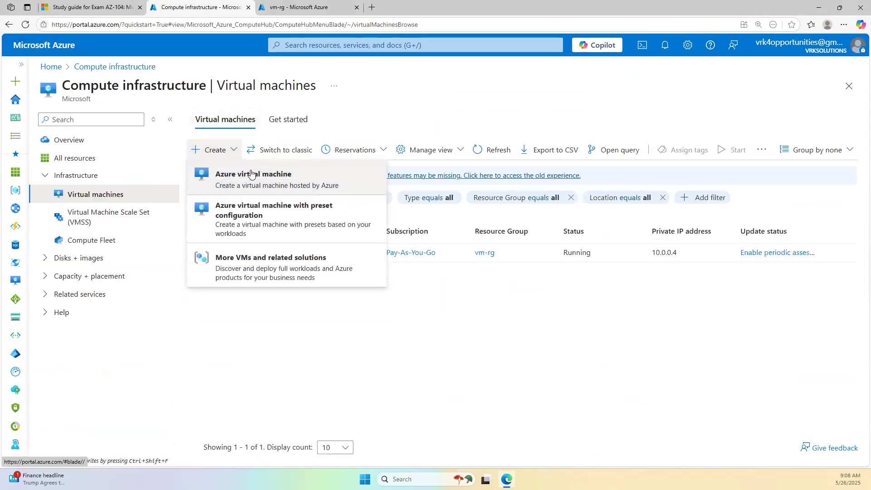
click(306, 208)
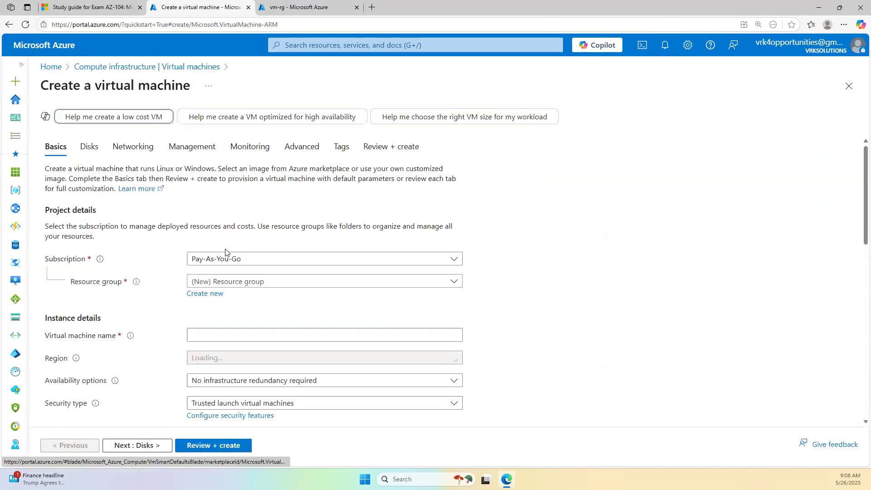
click(219, 281)
click(236, 247)
click(231, 335)
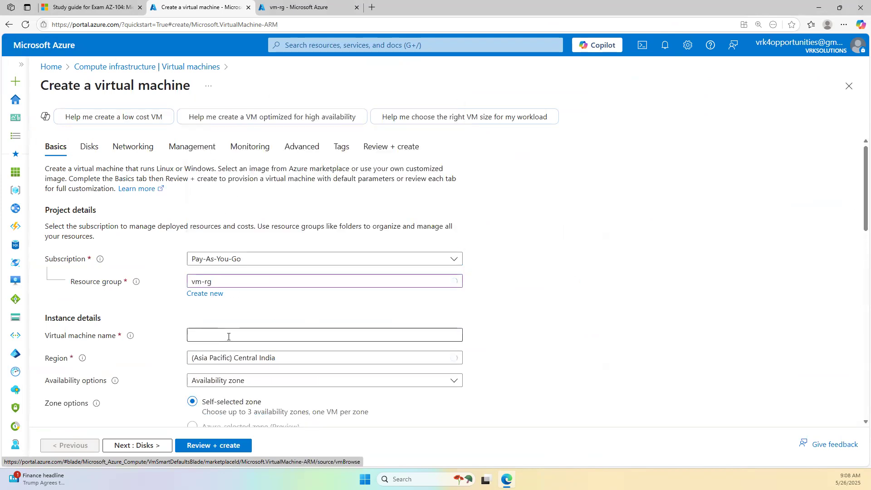
text(testvm02)
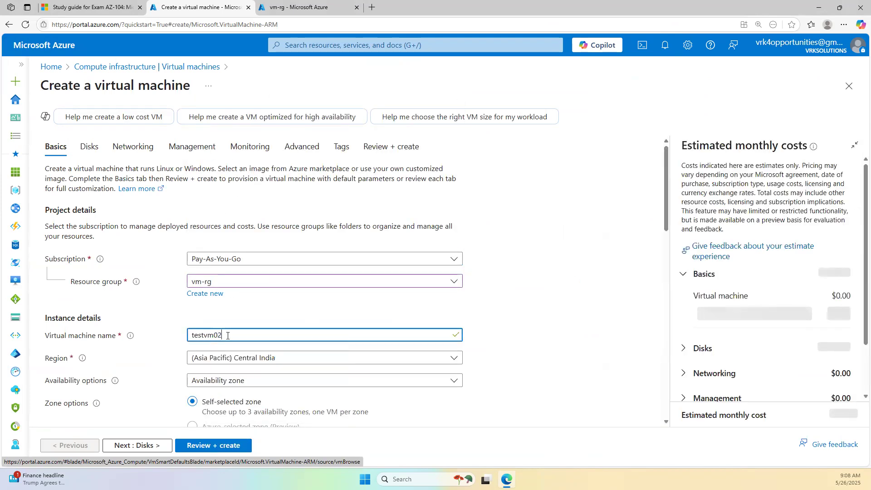
- Try the Standard security type, then set it back to Trusted launch virtual machines
scroll(229, 364, down, 5)
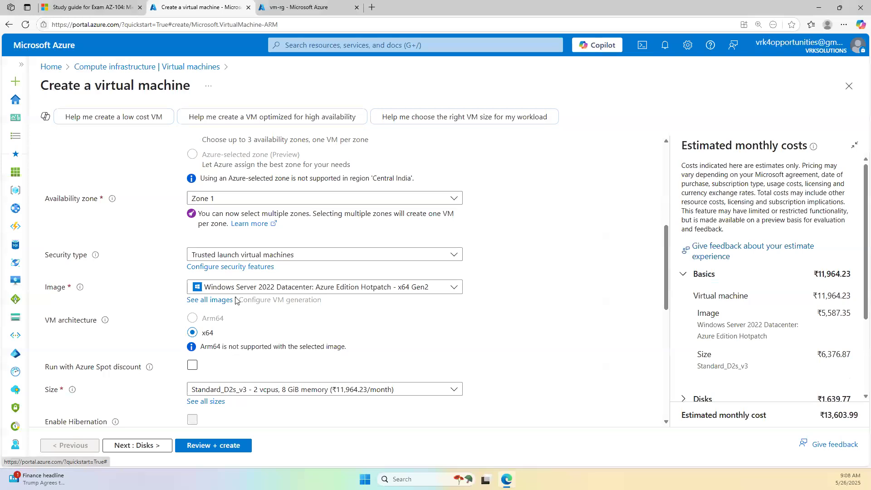
click(264, 254)
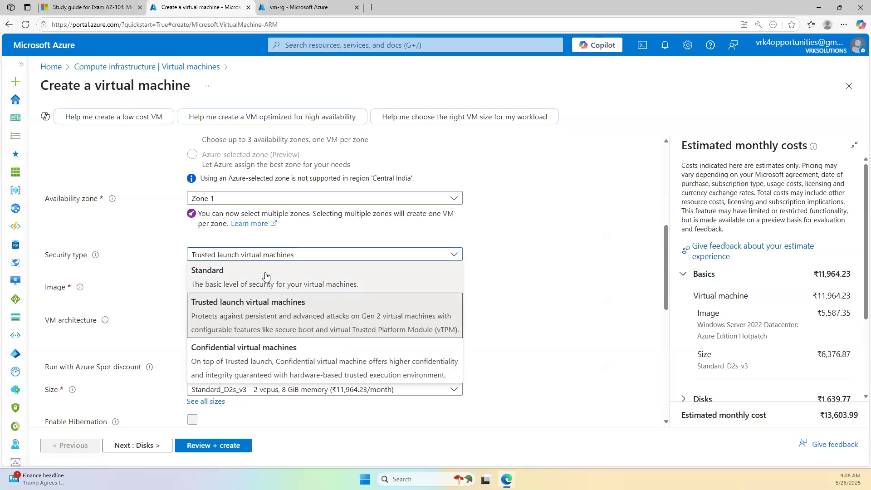
click(286, 276)
click(282, 255)
click(279, 277)
click(258, 257)
click(253, 303)
scroll(467, 237, up, 1)
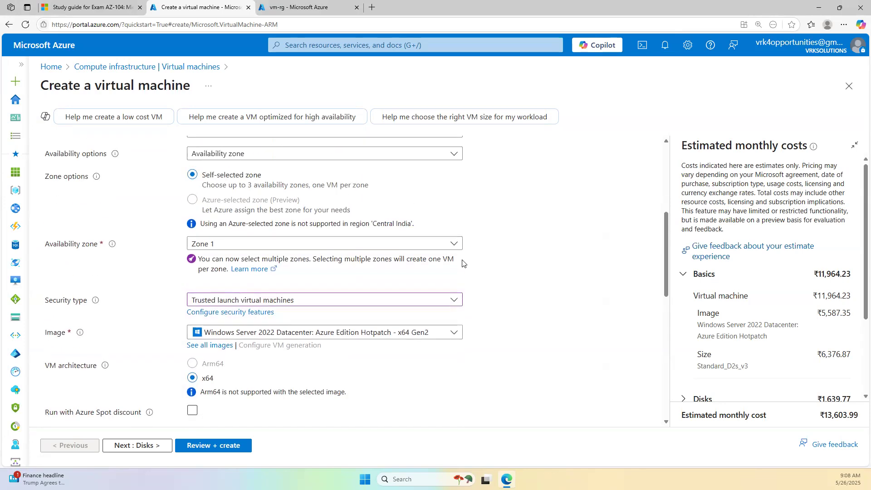
scroll(458, 273, down, 8)
scroll(451, 289, up, 3)
- Fill in the administrator username, password and confirm password for testvm02
click(229, 255)
text(trainer)
key(Tab)
text(••••••••)
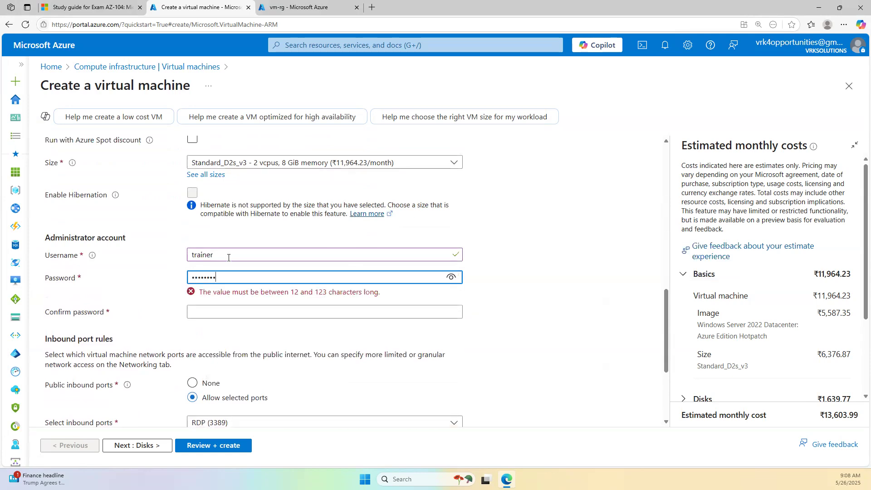
text(••••••)
key(Tab)
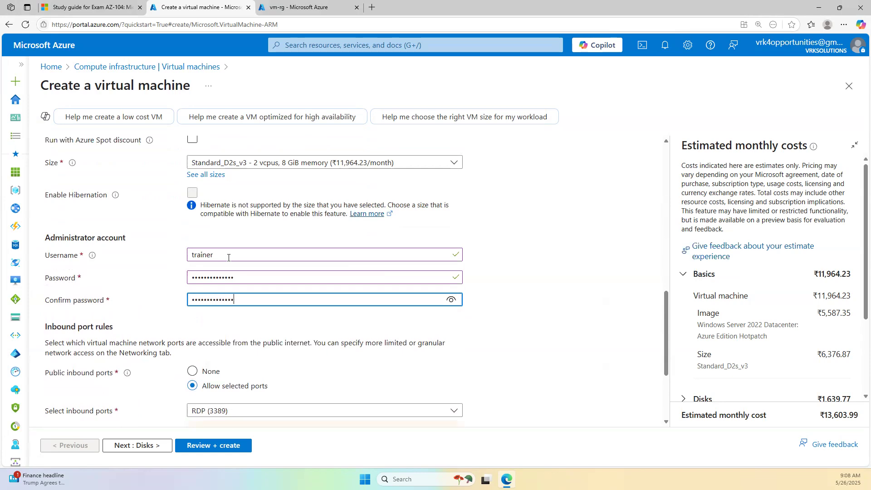
scroll(226, 258, up, 10)
click(91, 144)
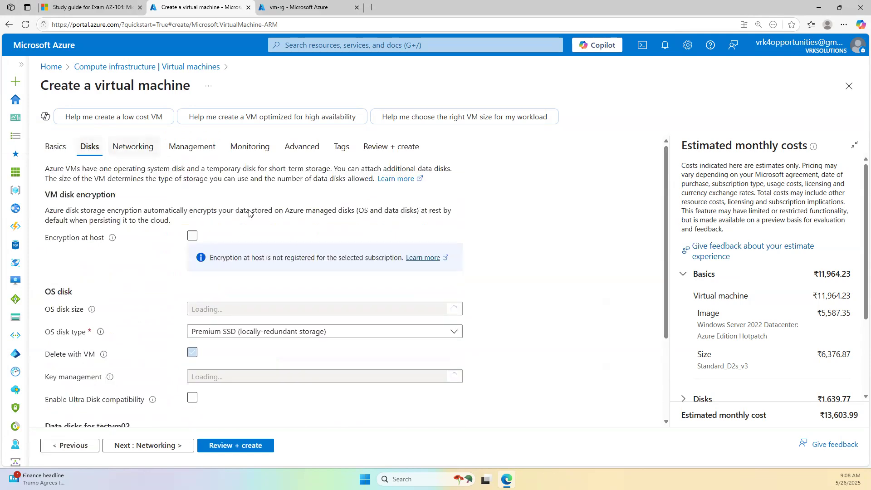
- Add a LUN 0 existing-disk slot and find no attachable disks, leaving the new-disk form unused
scroll(459, 264, down, 3)
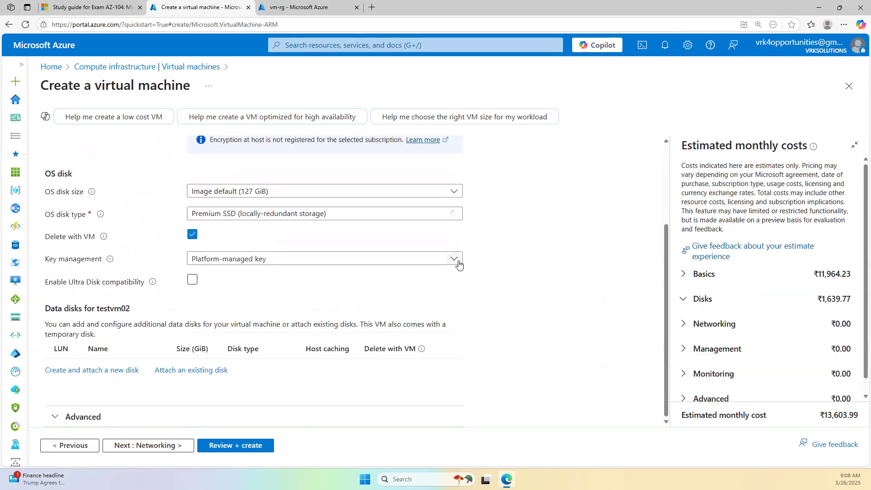
click(157, 370)
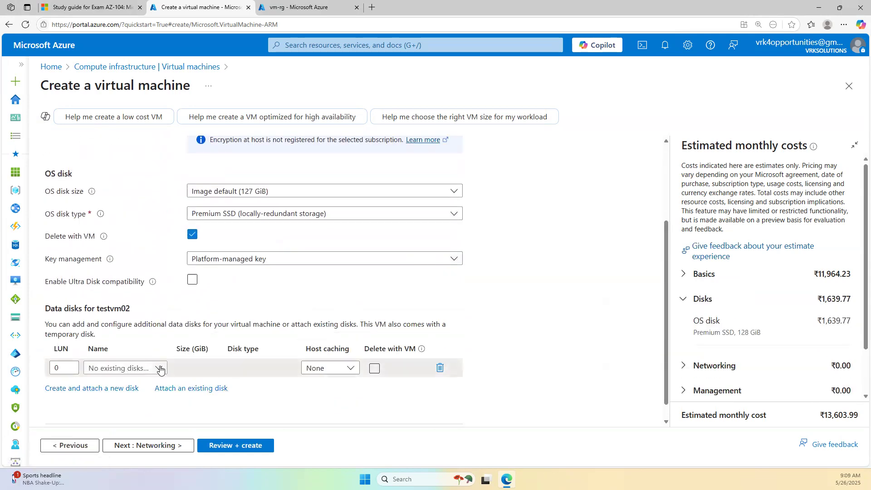
click(160, 370)
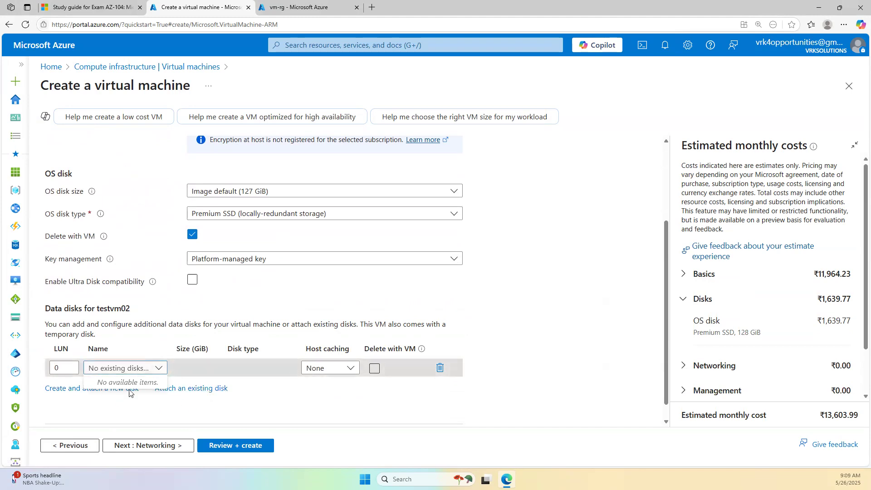
click(54, 390)
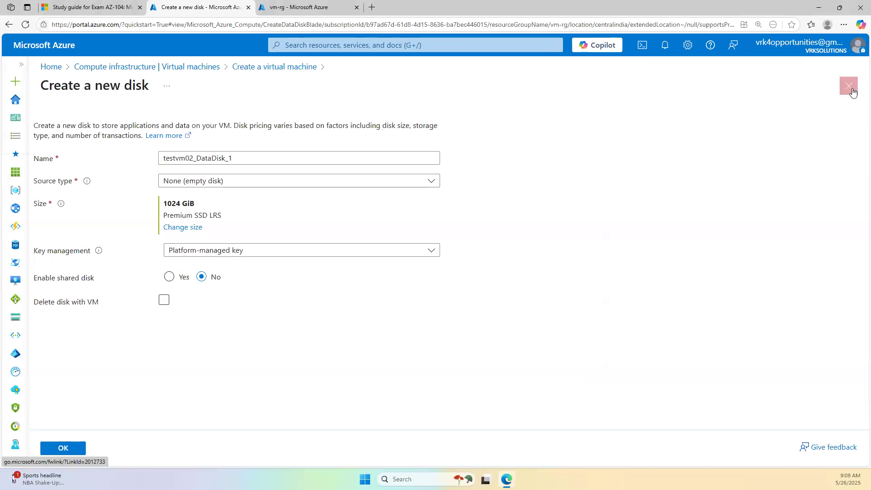
click(851, 89)
- Refresh vm-rg in the other tab to see eight resources including datadisk_1, then return
click(271, 5)
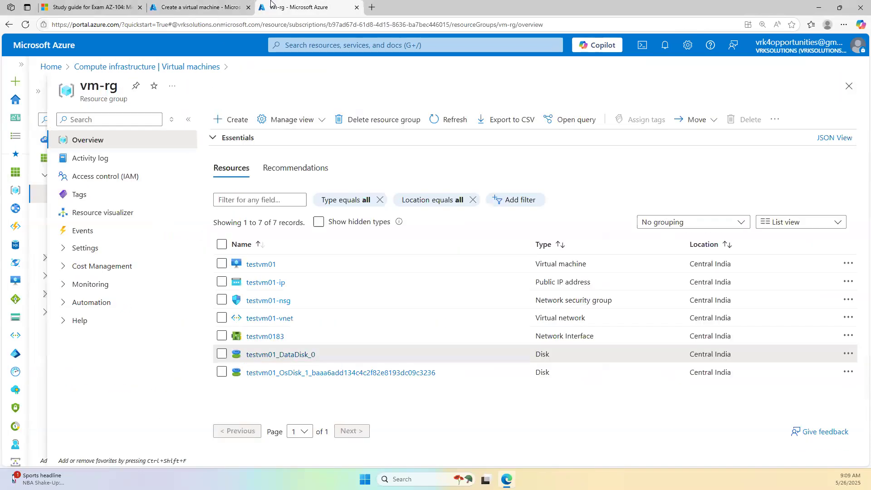
click(441, 120)
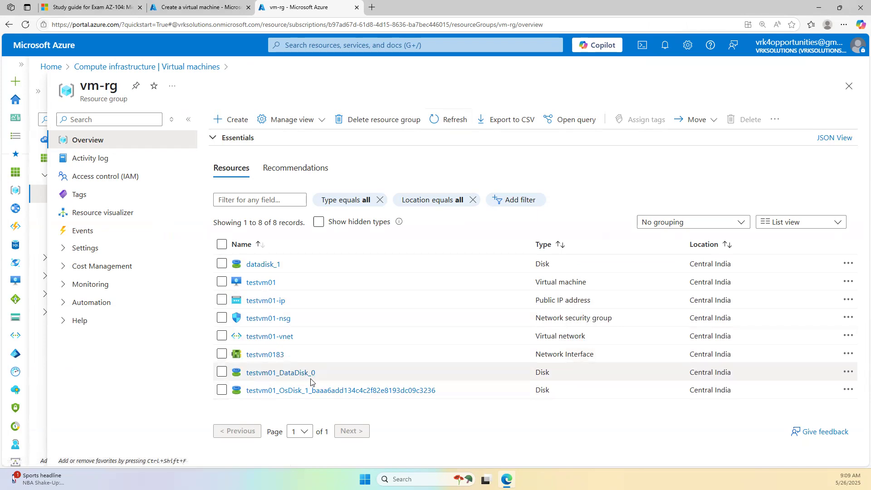
click(185, 6)
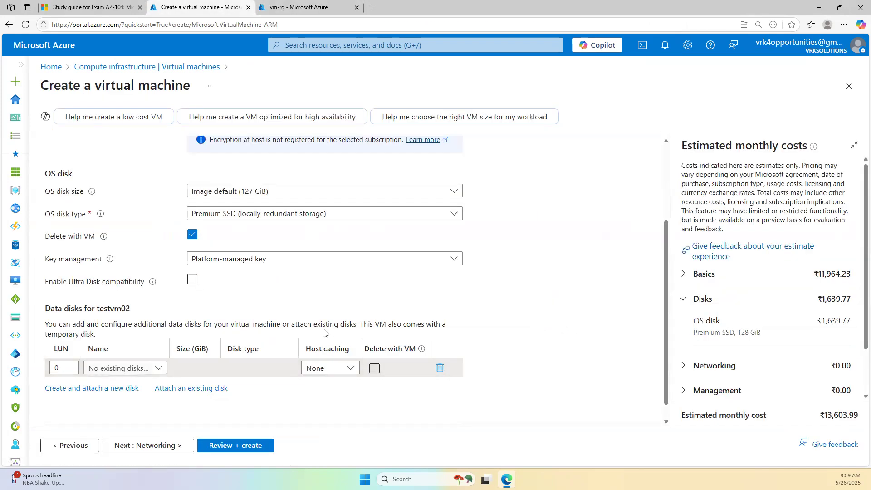
scroll(236, 390, up, 3)
scroll(238, 391, up, 1)
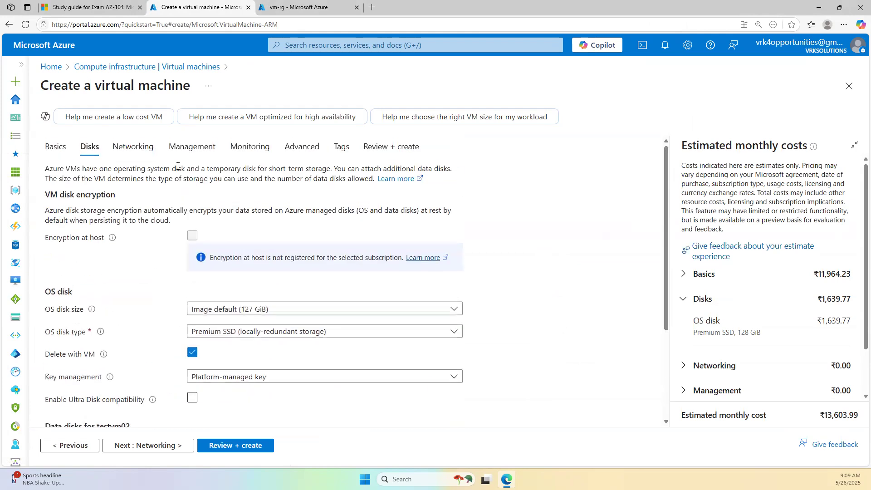
- Navigate from Home through Virtual machines to testvm01's Disks page
click(50, 67)
click(241, 127)
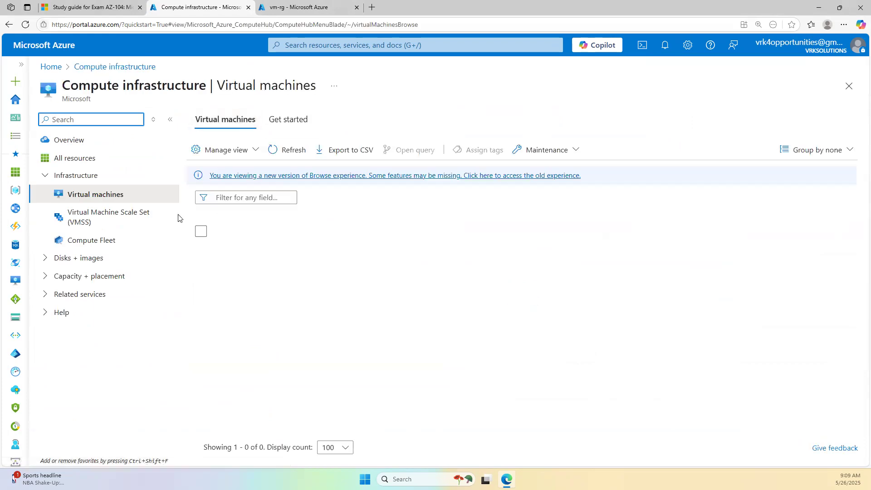
click(245, 252)
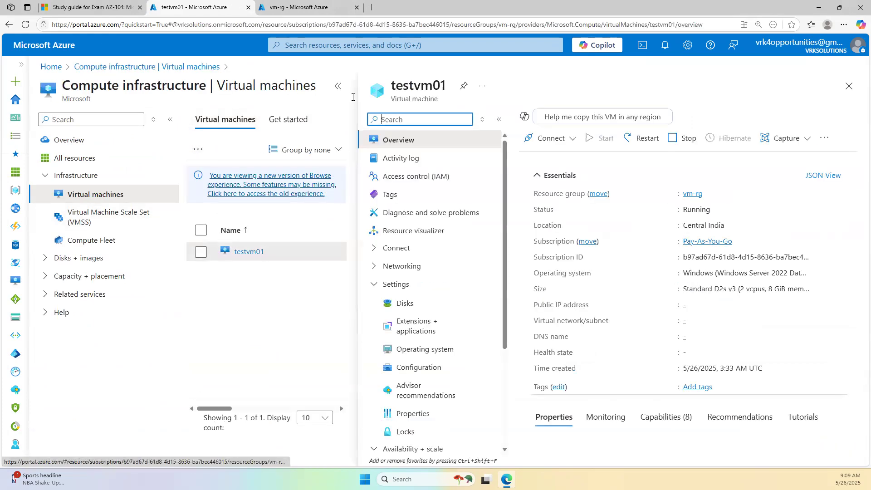
click(337, 85)
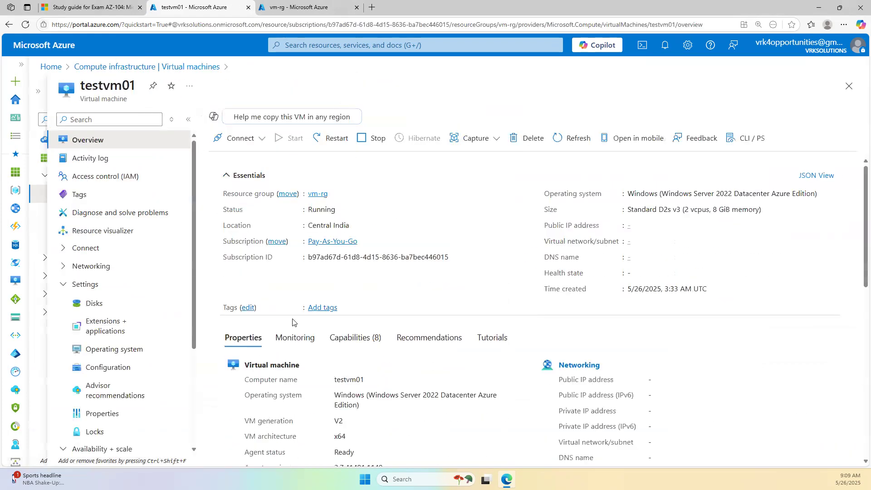
click(119, 307)
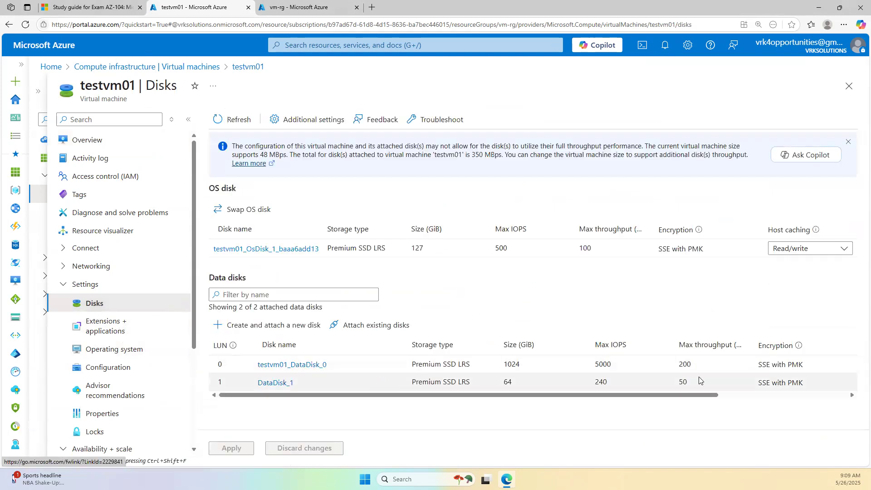
scroll(841, 385, right, 5)
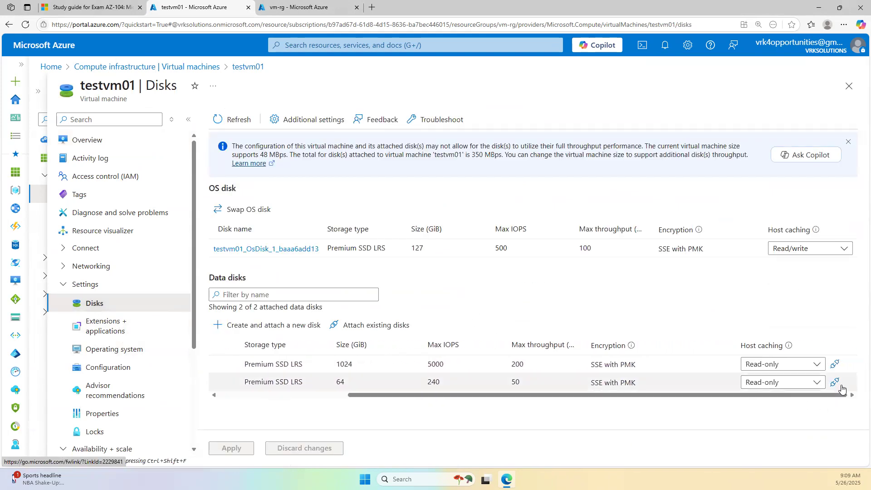
drag(843, 395, 679, 413)
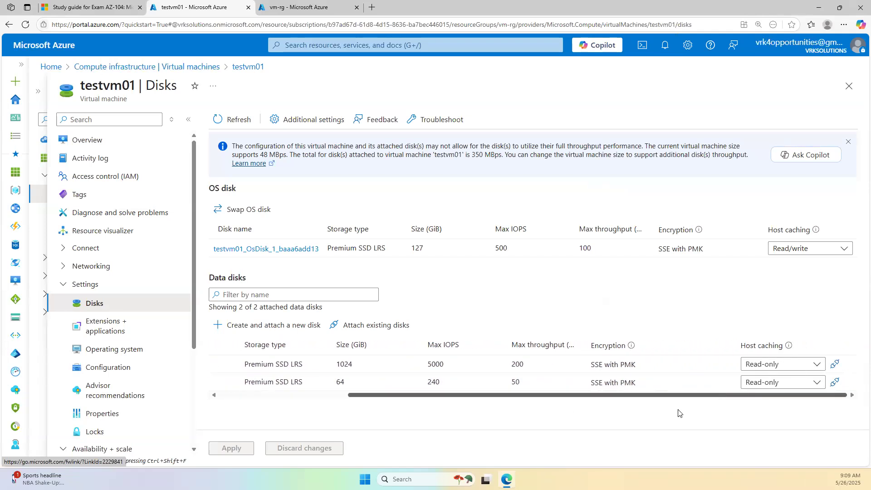
- Detach DataDisk_1 from testvm01, save, and confirm the successful update in notifications
click(834, 384)
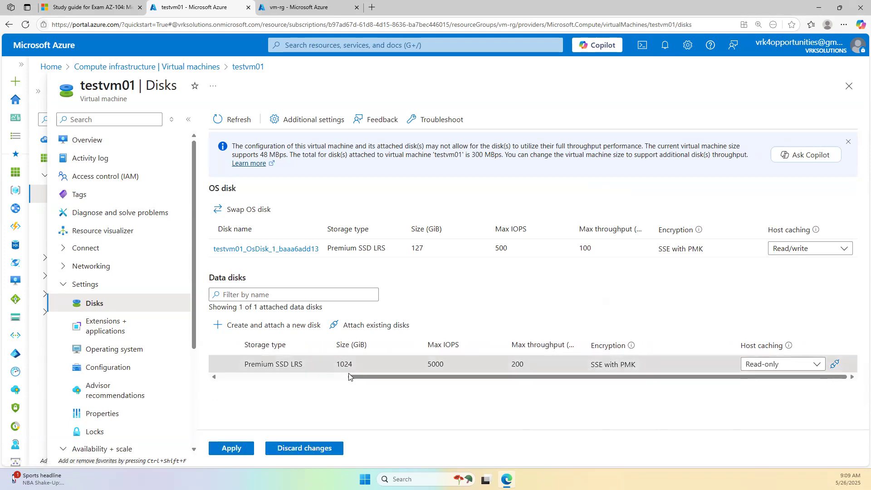
drag(349, 377, 217, 378)
click(237, 447)
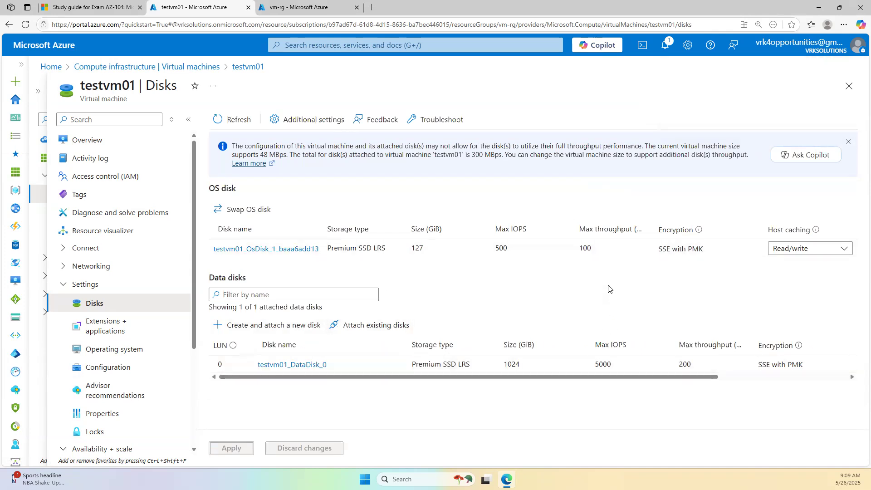
drag(412, 379, 465, 380)
click(363, 386)
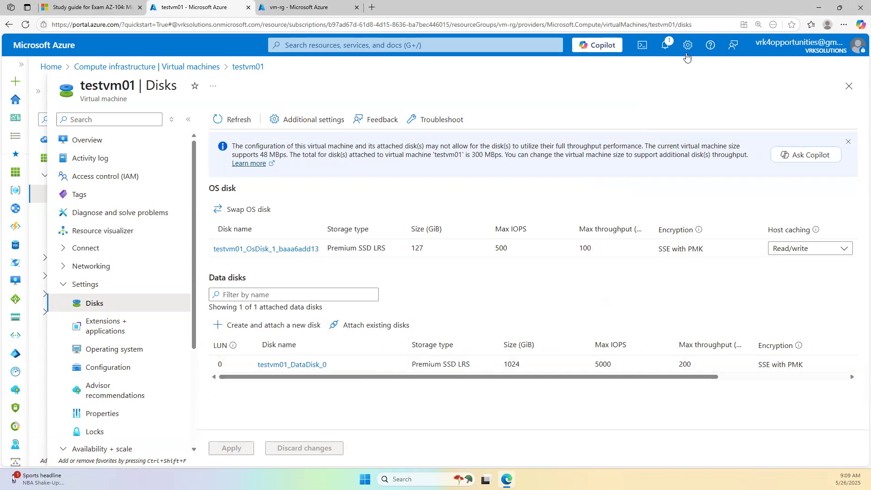
click(664, 48)
click(497, 110)
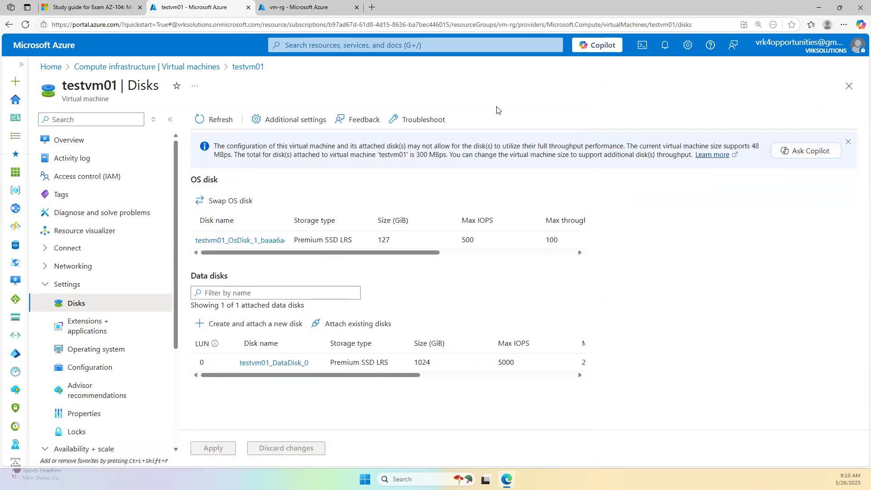
click(130, 140)
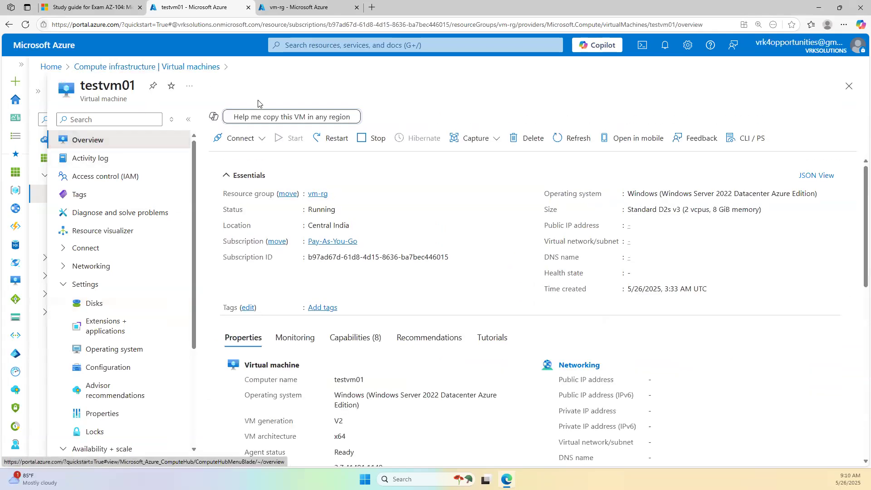
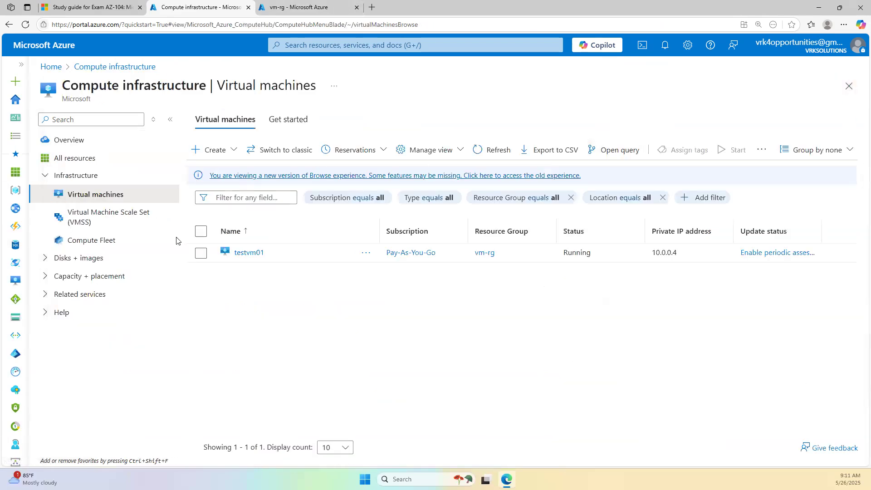
- Start a new Azure virtual machine in resource group vm-rg, named vm01
click(210, 148)
click(217, 167)
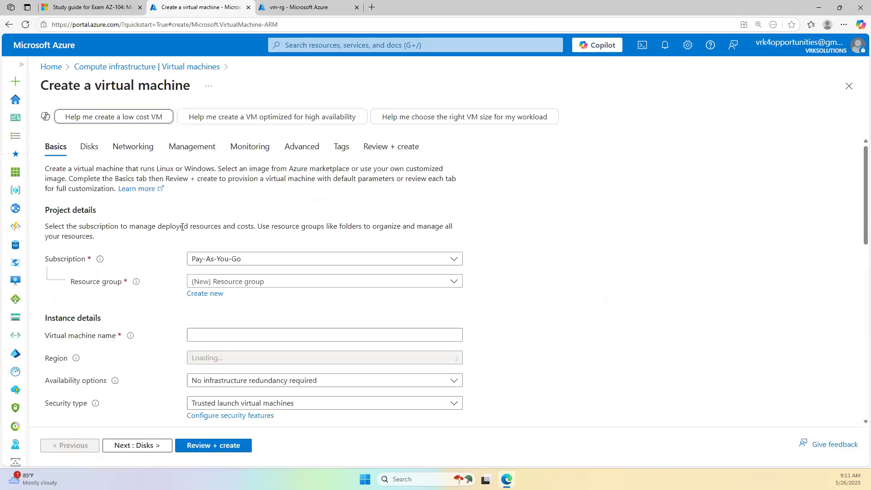
click(252, 283)
click(239, 248)
click(237, 334)
text(vm01)
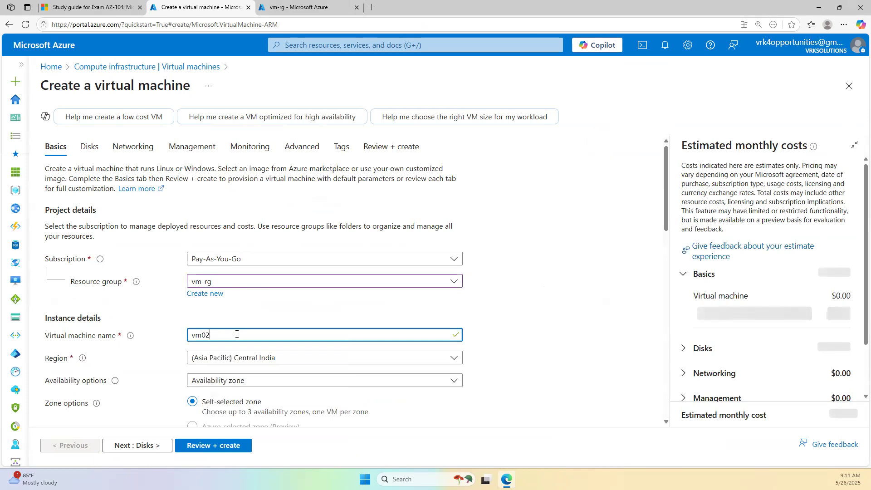
- Enter administrator username 'trainer' and the password, then go to the Disks tab
scroll(254, 347, down, 6)
scroll(199, 377, up, 1)
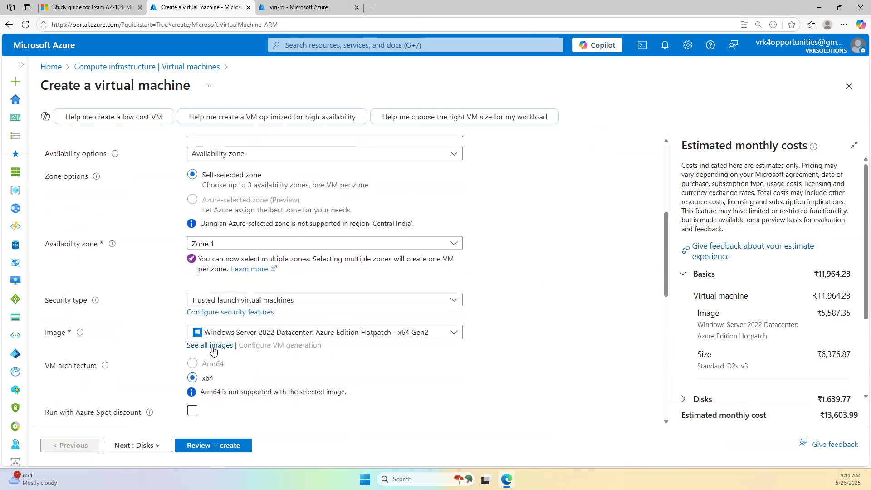
scroll(210, 372, down, 5)
click(198, 261)
text(trainer)
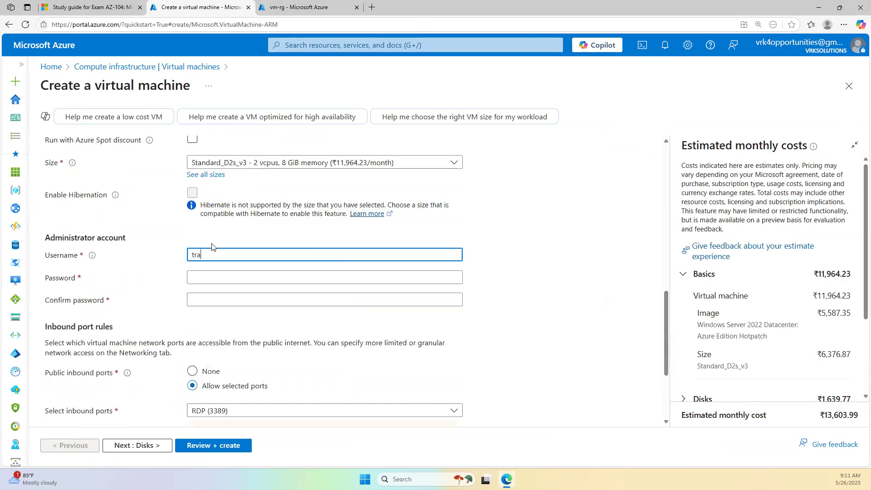
key(Tab)
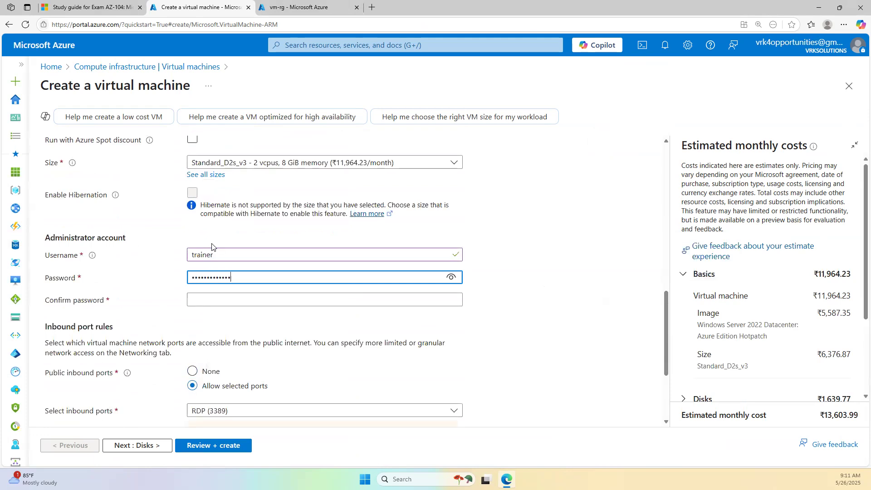
key(Tab)
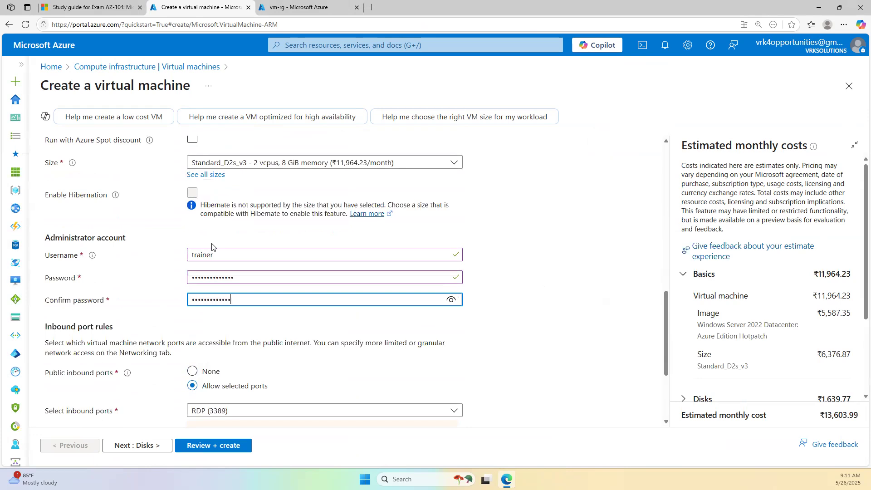
scroll(211, 247, up, 10)
click(90, 146)
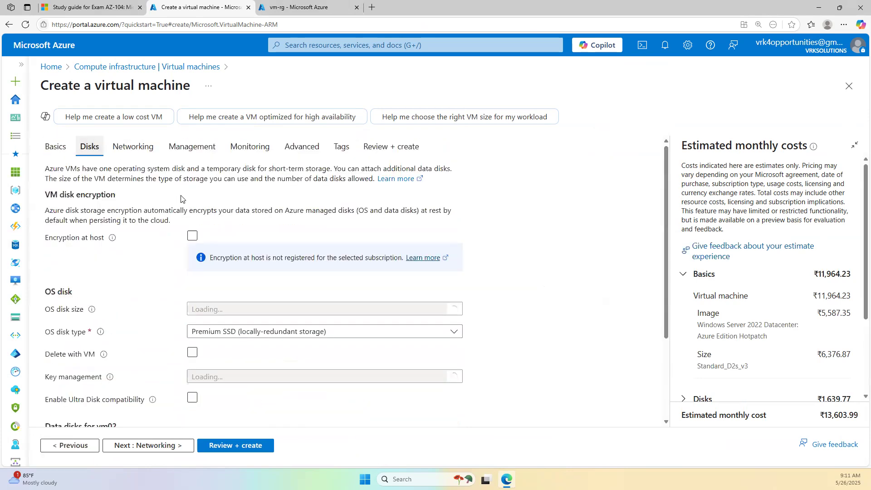
- Add an existing-disk row and find no attachable disks in the list
scroll(297, 337, down, 4)
click(186, 371)
click(152, 373)
click(409, 322)
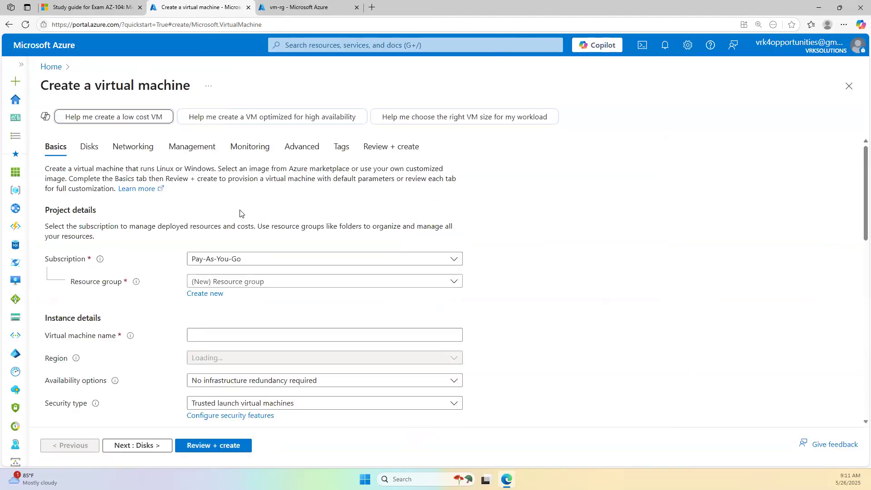
- Re-select resource group vm-rg and rename the VM to vm02, then recheck Disks
scroll(199, 253, down, 3)
click(263, 145)
click(213, 329)
click(224, 195)
text(vm02)
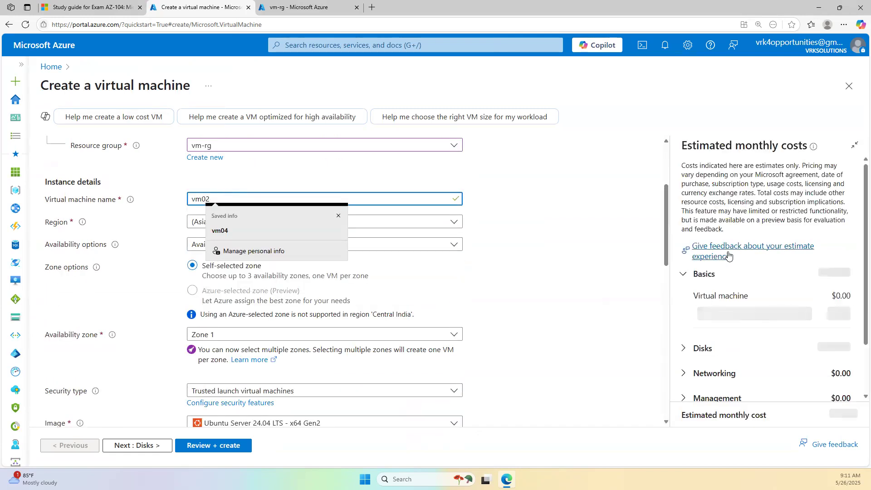
click(550, 259)
scroll(372, 283, up, 3)
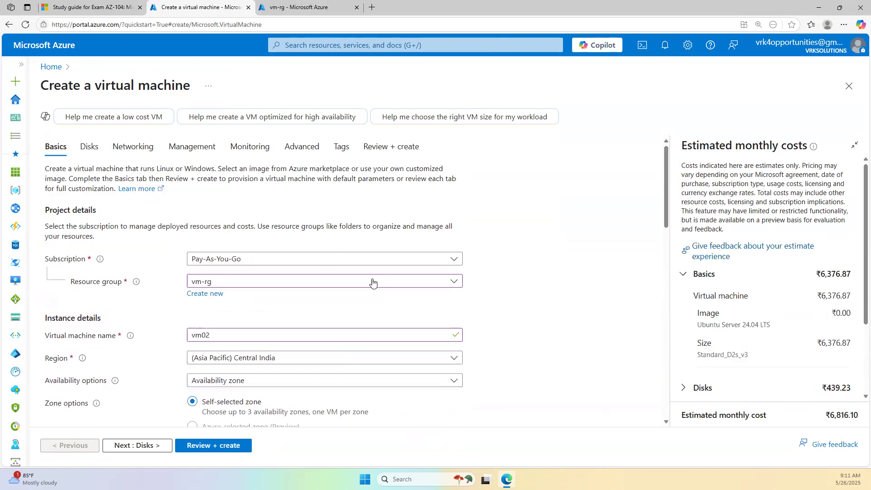
click(90, 147)
scroll(192, 318, down, 3)
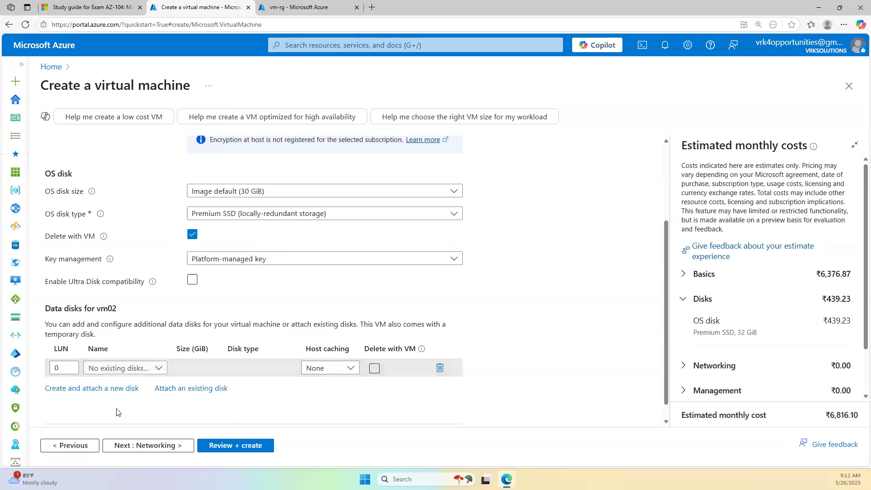
scroll(53, 150, up, 3)
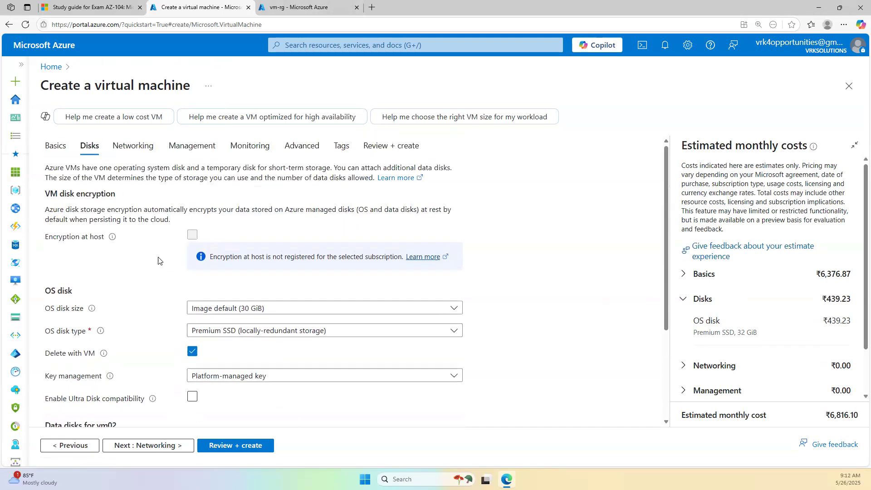
- Set the VM's security type to Standard on the Basics tab
click(53, 145)
scroll(194, 227, down, 5)
scroll(218, 236, up, 2)
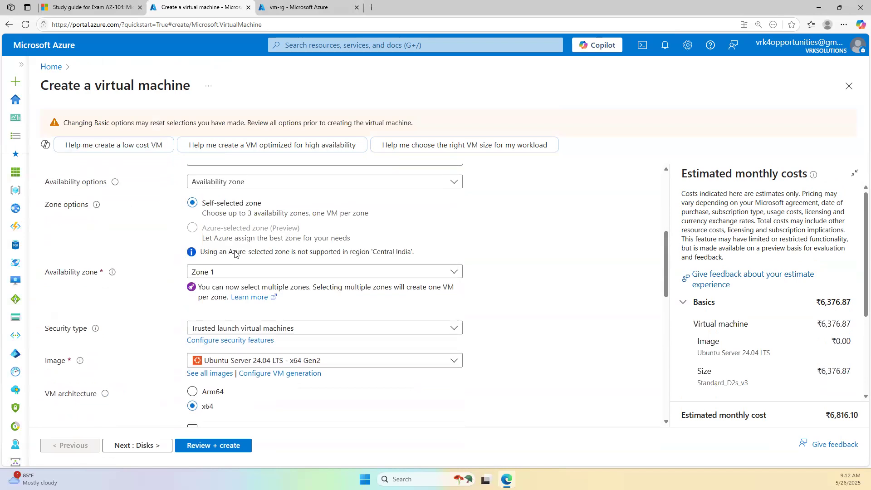
click(232, 331)
click(227, 349)
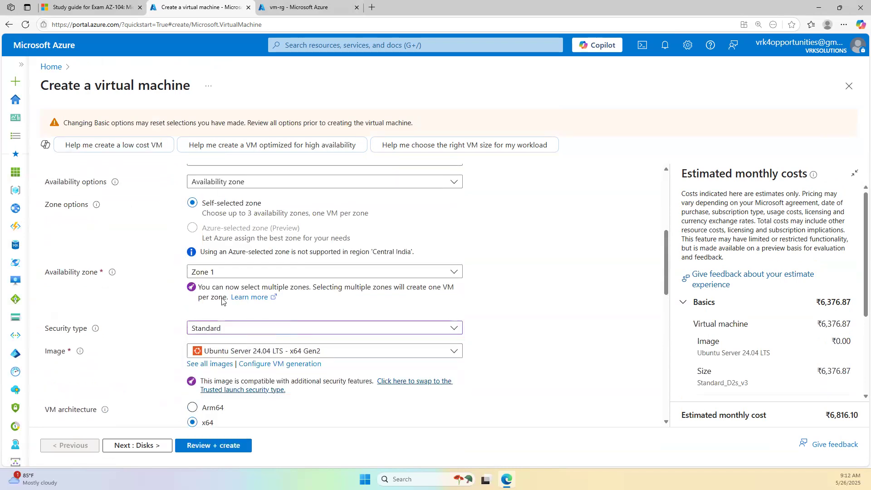
scroll(129, 222, up, 5)
- Add another existing-disk row, find no attachable disk, and reload the page
click(89, 175)
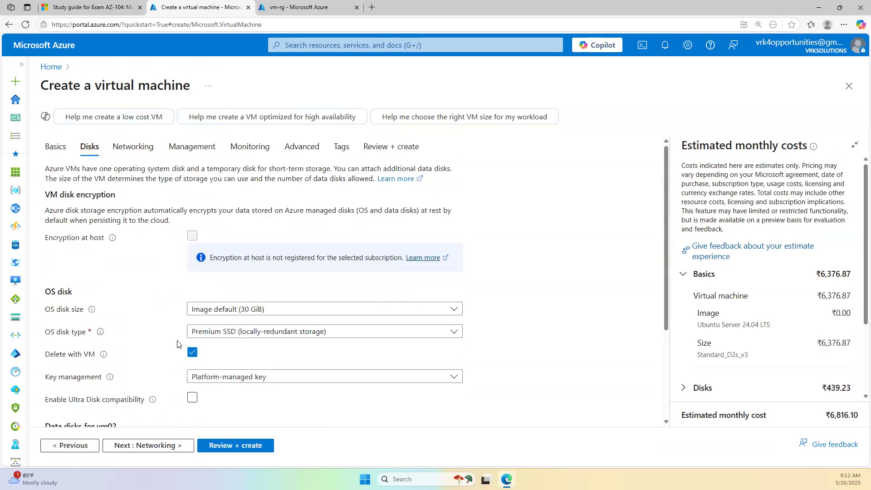
scroll(227, 391, down, 3)
click(198, 371)
click(134, 353)
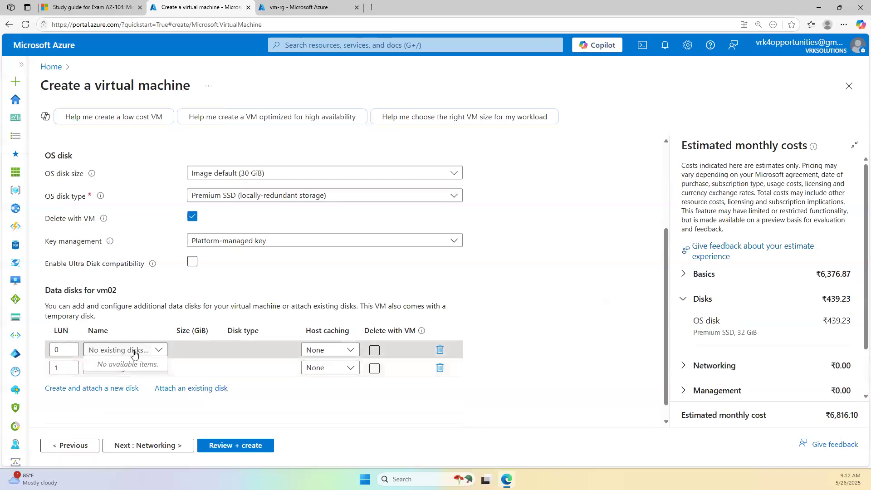
click(26, 25)
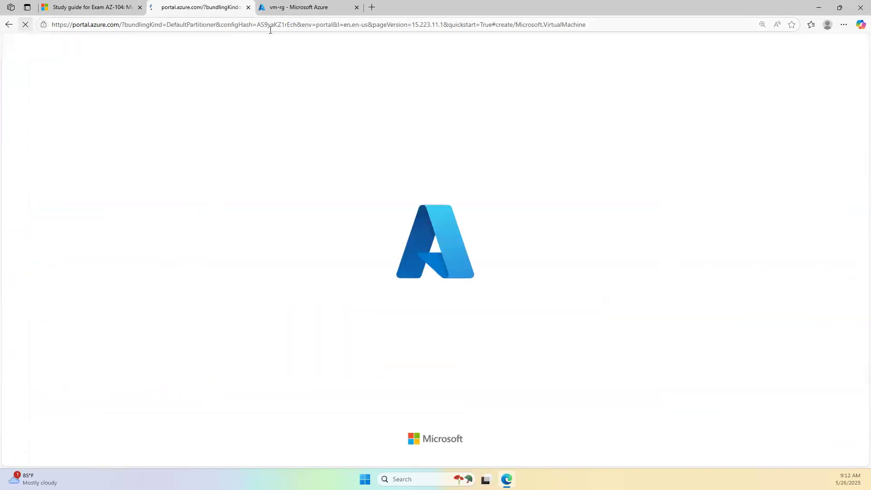
- Open testvm01 from vm-rg and view its attached disks
click(303, 9)
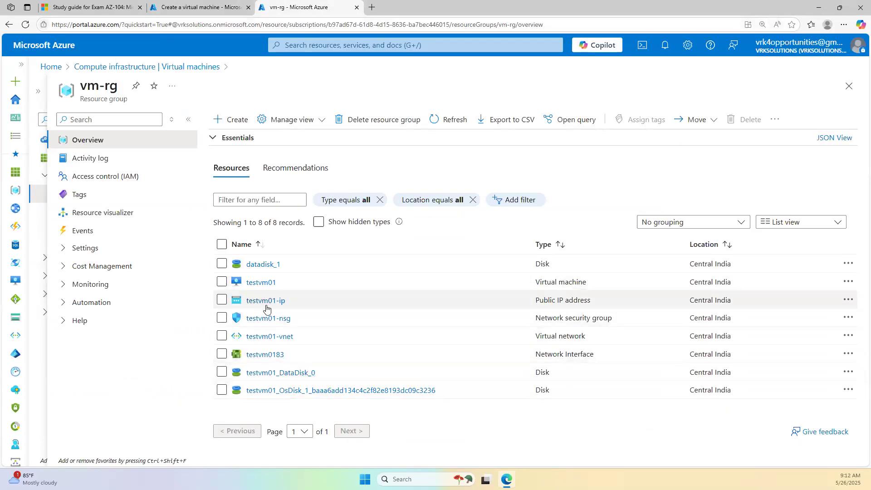
click(254, 283)
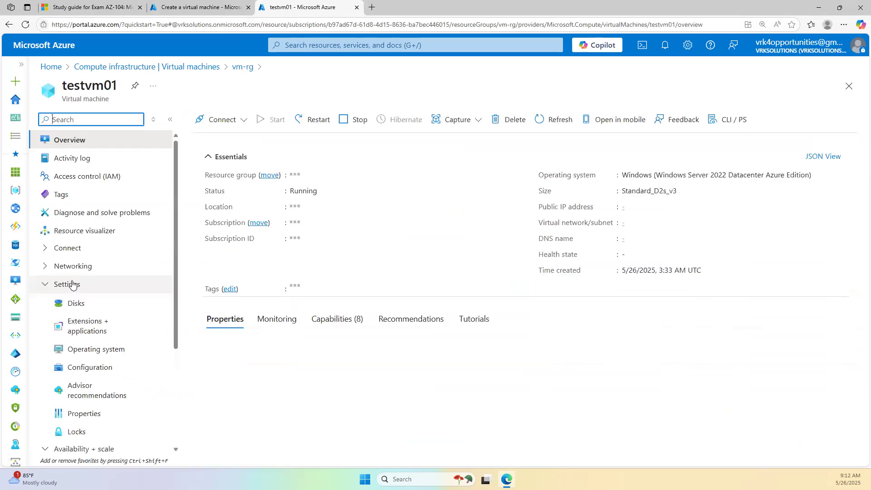
click(74, 303)
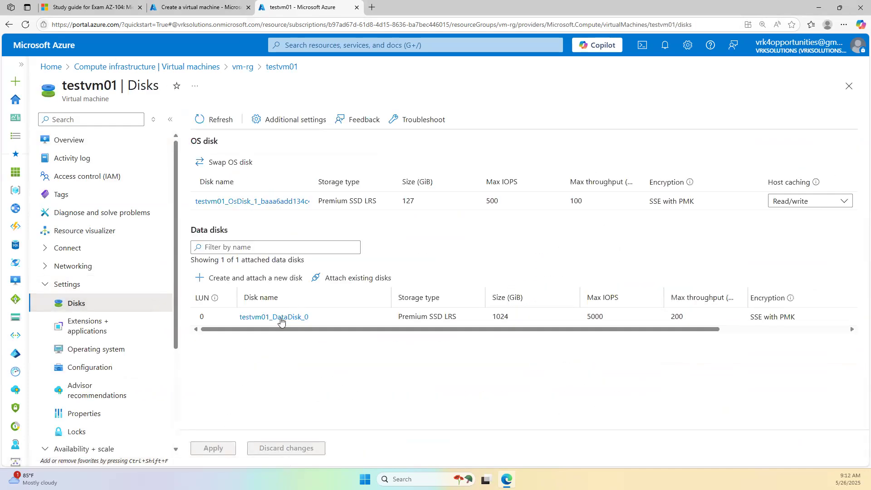
- Set the reloaded wizard's resource group to vm-rg, check testvm01's overview, and return
click(200, 7)
click(200, 283)
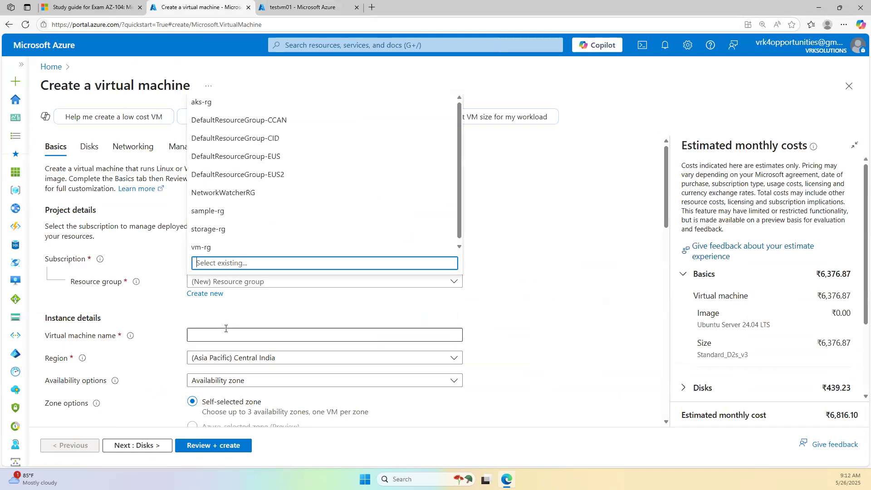
click(202, 247)
click(300, 8)
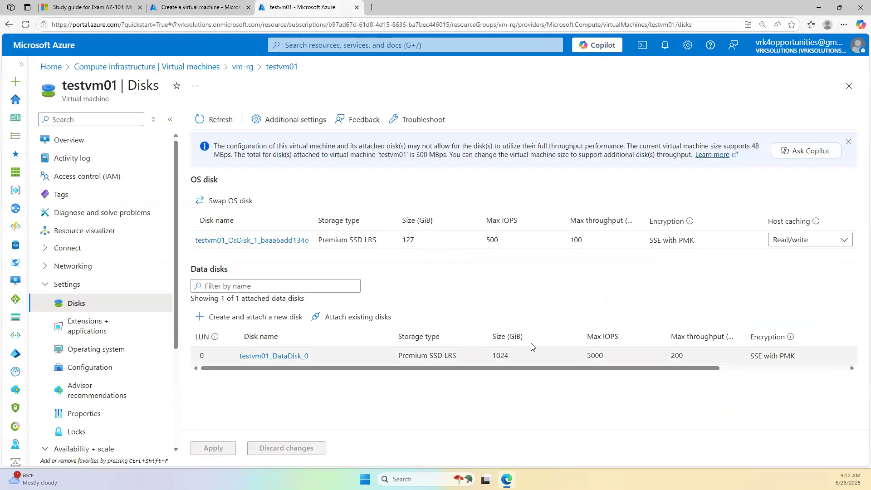
click(103, 141)
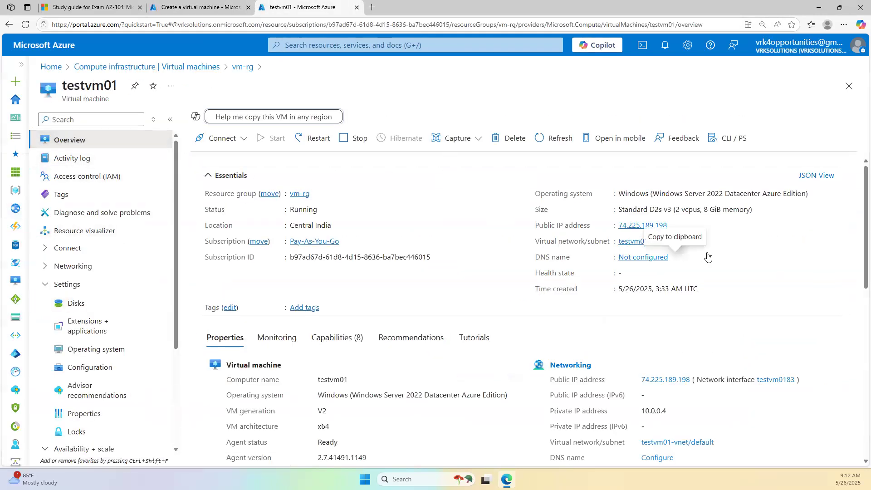
click(160, 4)
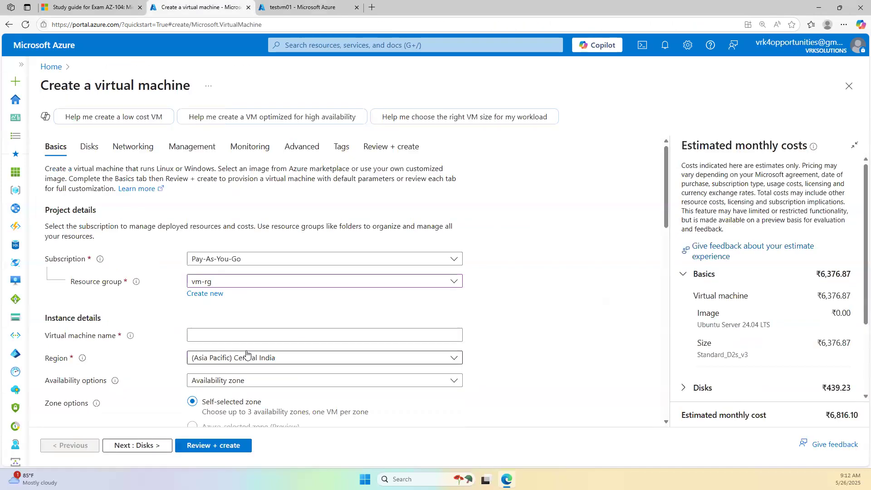
- Name the new VM vm02
click(228, 332)
text(vm02)
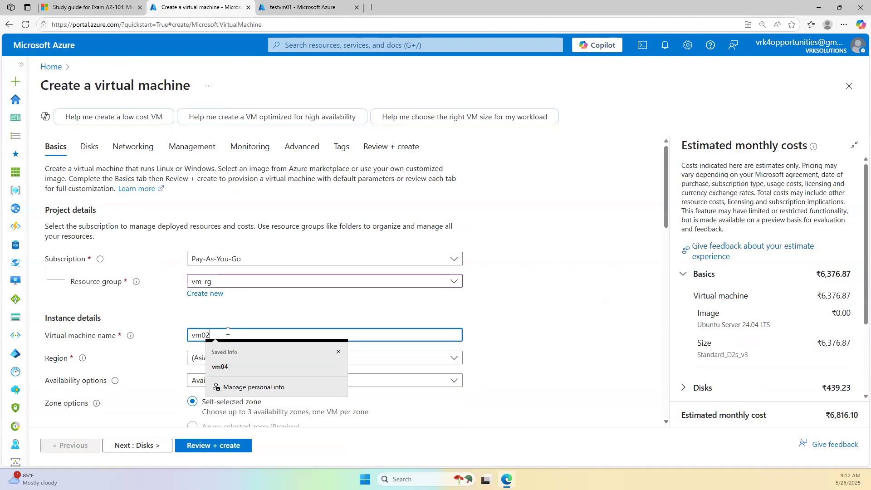
click(581, 266)
scroll(248, 331, down, 2)
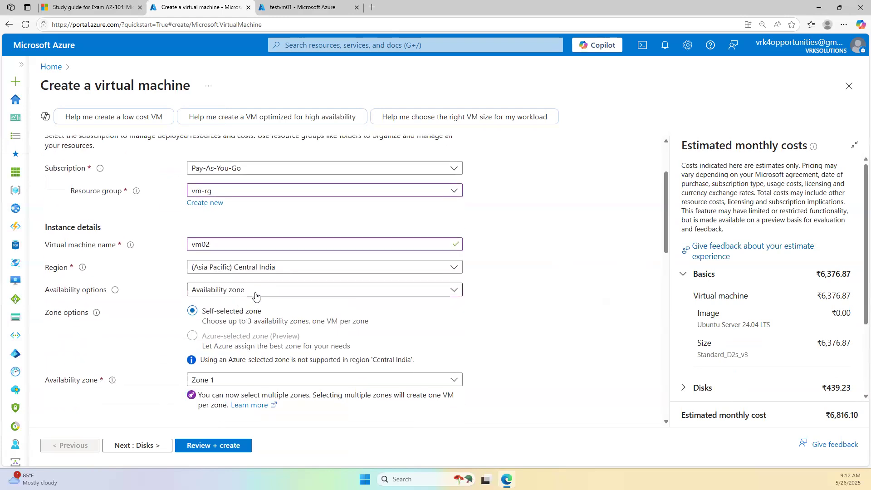
scroll(270, 356, down, 3)
scroll(264, 359, up, 5)
scroll(229, 288, down, 5)
- Choose the Windows Server 2022 Azure Edition Hotpatch image
click(223, 330)
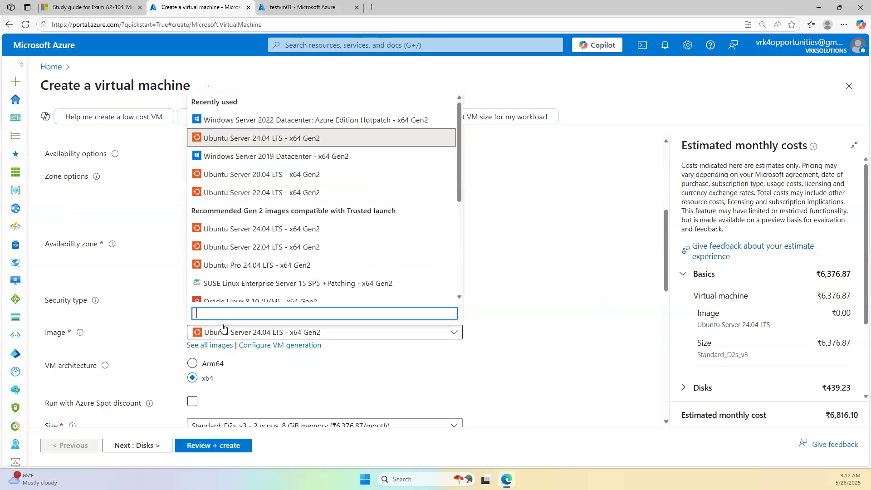
click(232, 119)
click(298, 5)
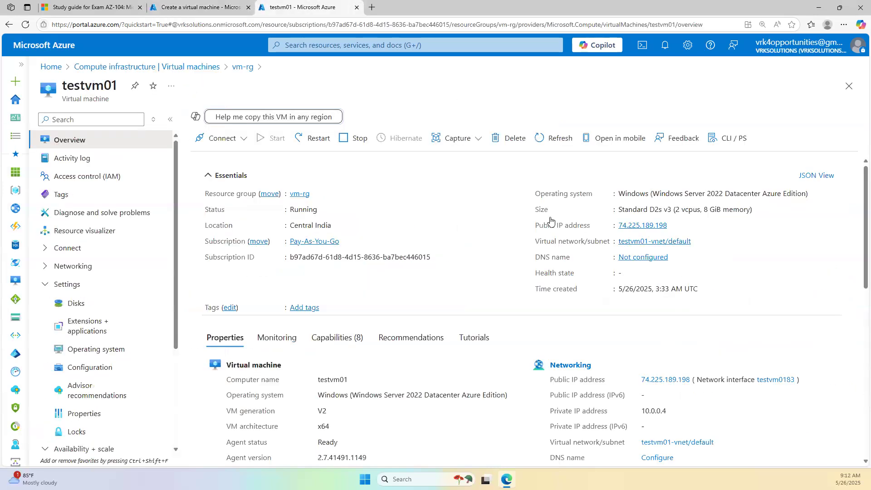
click(220, 6)
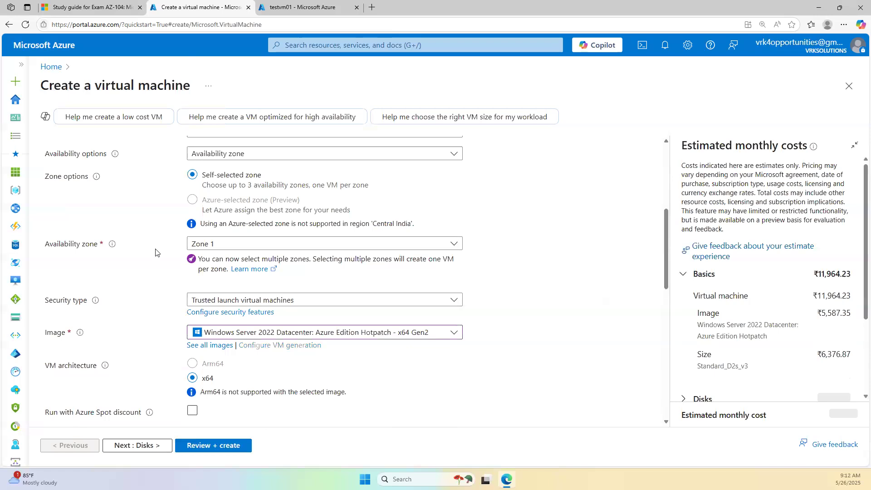
- Add an existing-disk row on Disks, find the disk list empty, and return to Basics
scroll(182, 249, up, 5)
click(89, 146)
scroll(161, 299, down, 3)
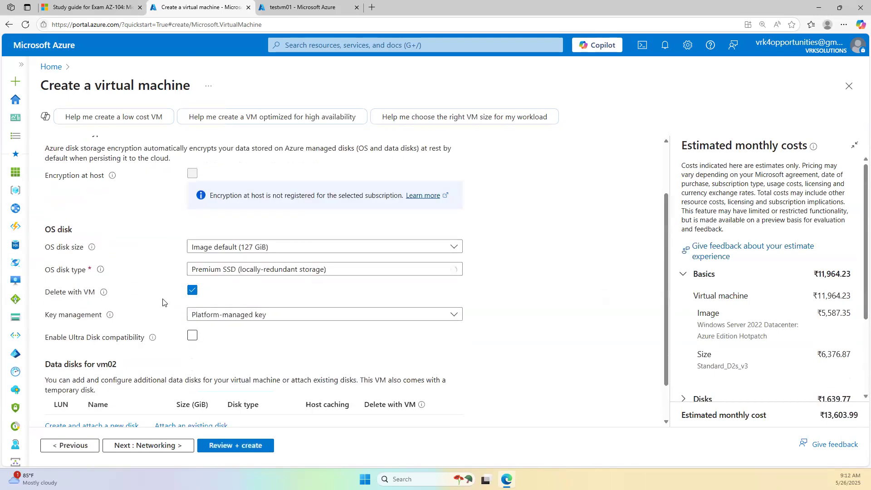
click(175, 371)
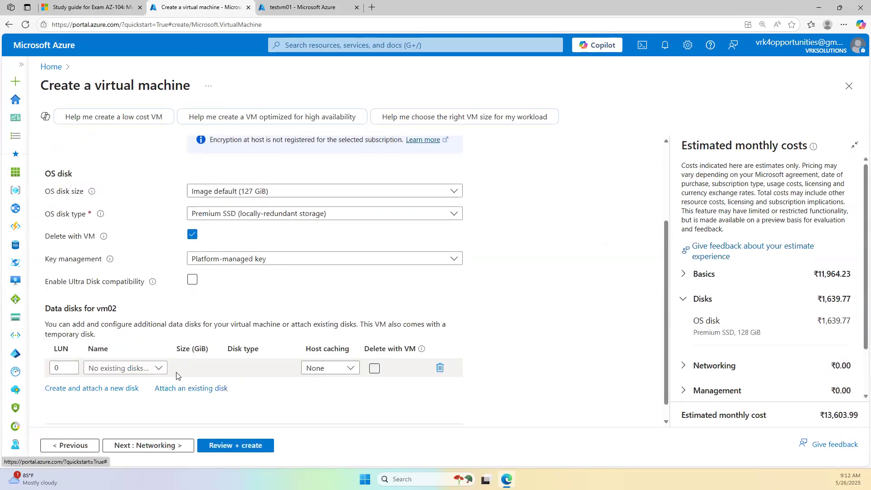
click(150, 375)
click(156, 374)
click(144, 372)
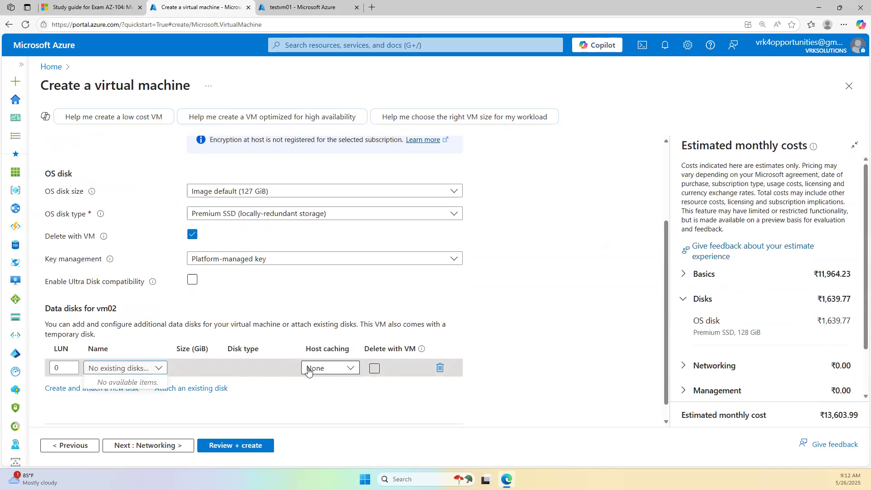
click(201, 408)
scroll(104, 193, up, 3)
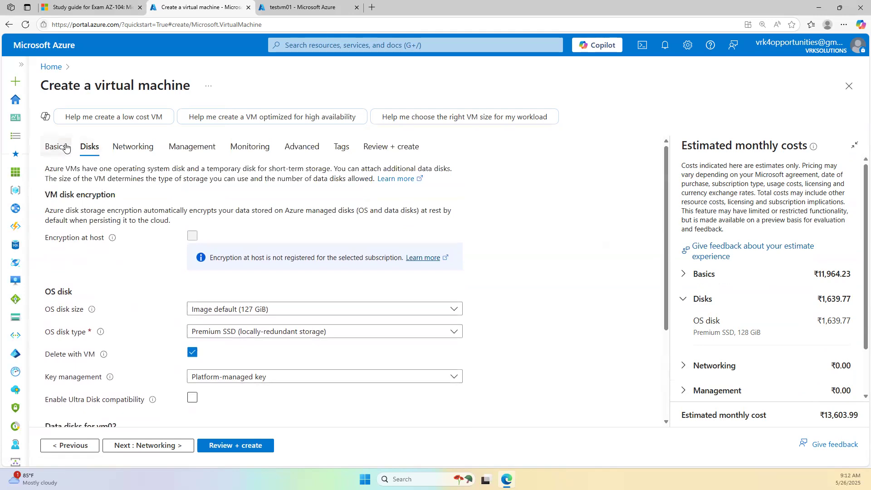
click(66, 147)
scroll(213, 299, down, 5)
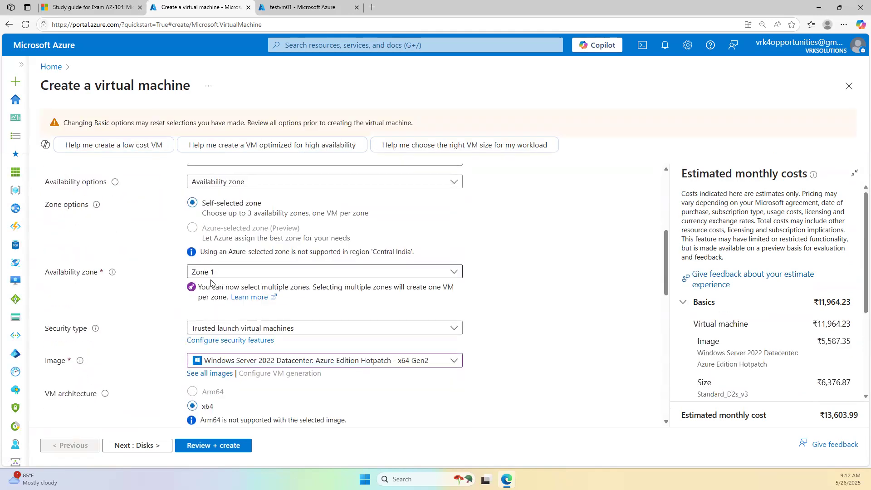
- Set the security type to Standard
click(220, 328)
click(236, 343)
scroll(156, 205, down, 1)
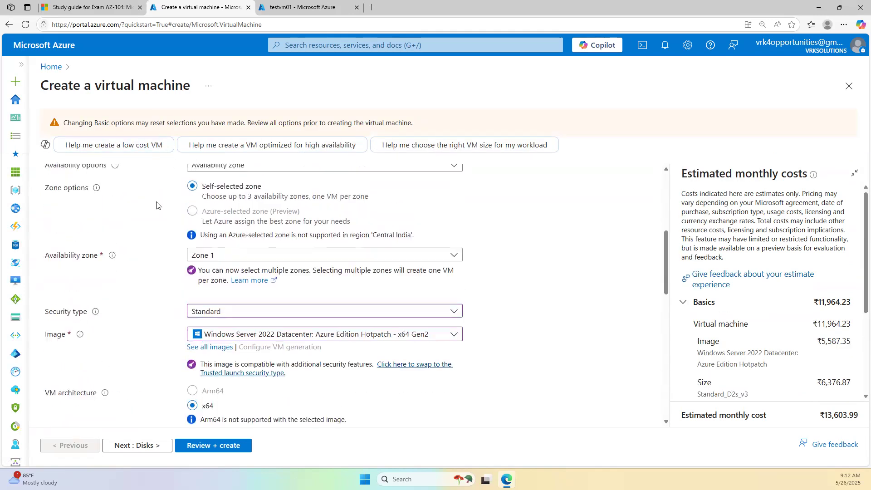
scroll(156, 205, up, 6)
- Check the Disks tab again for attachable existing disks, finding none
click(88, 175)
scroll(173, 310, down, 3)
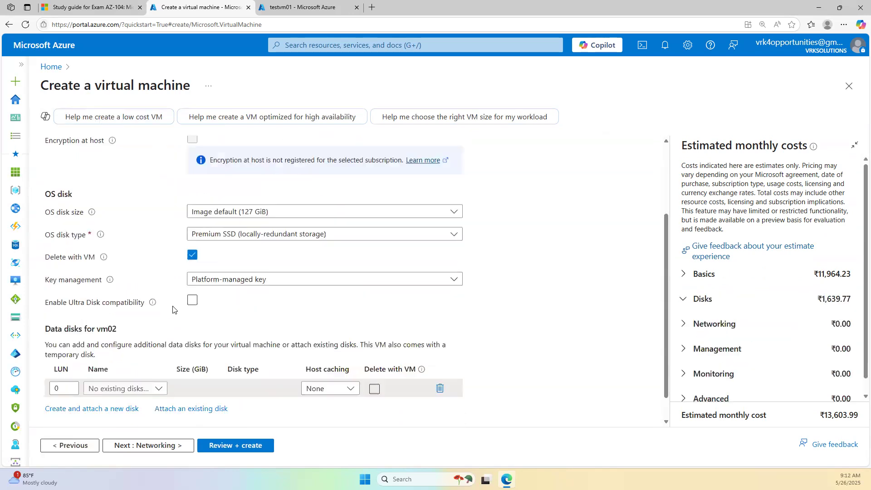
scroll(172, 310, down, 1)
click(128, 351)
click(550, 337)
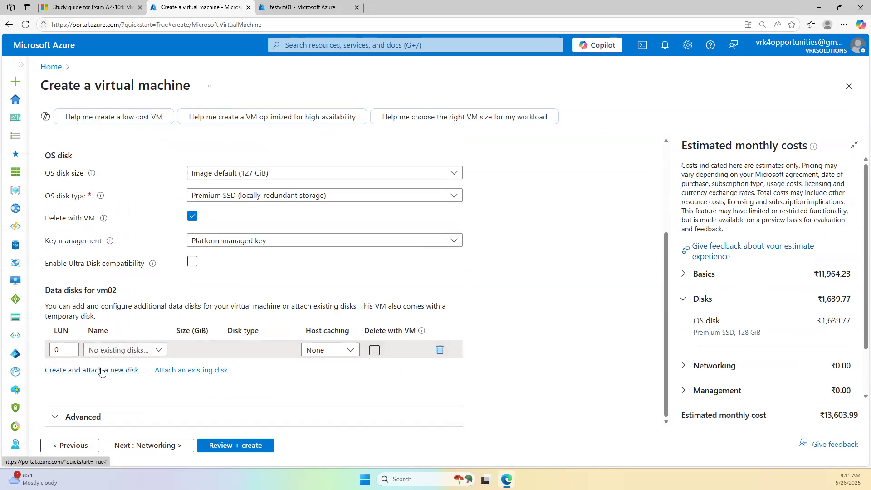
- Set availability options to No infrastructure redundancy required
scroll(155, 370, up, 3)
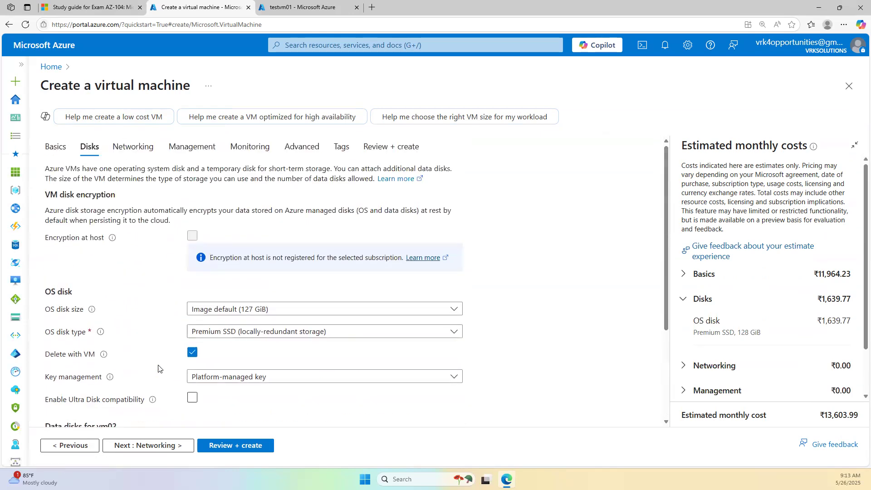
click(55, 147)
scroll(354, 325, down, 5)
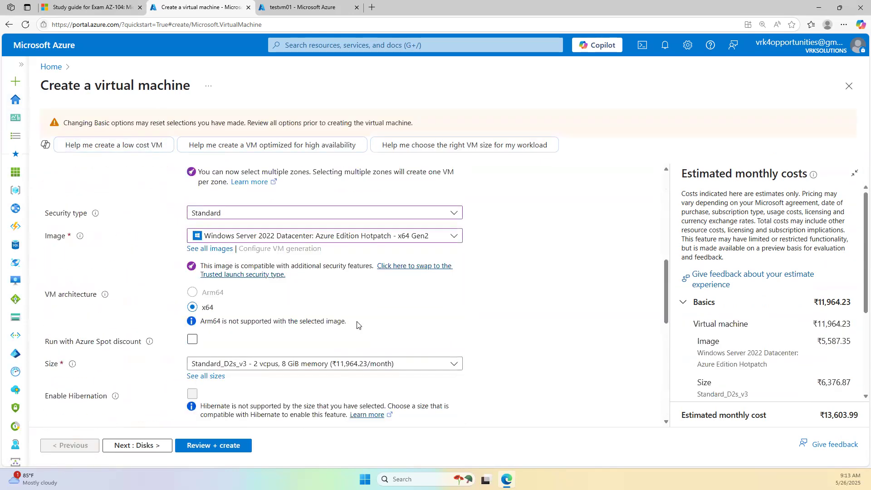
scroll(355, 325, up, 5)
click(341, 320)
click(302, 334)
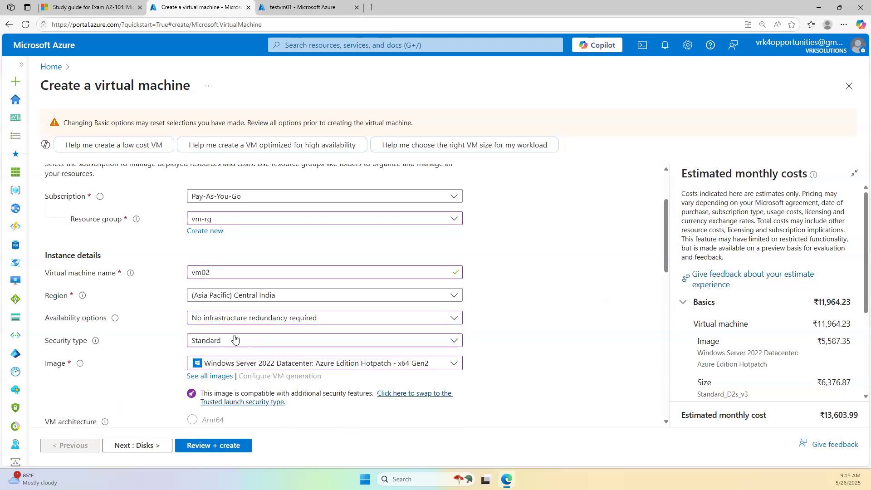
scroll(205, 313, up, 3)
- Select datadisk_1 as vm02's existing data disk (64 GiB Premium SSD LRS, LUN 0)
click(90, 173)
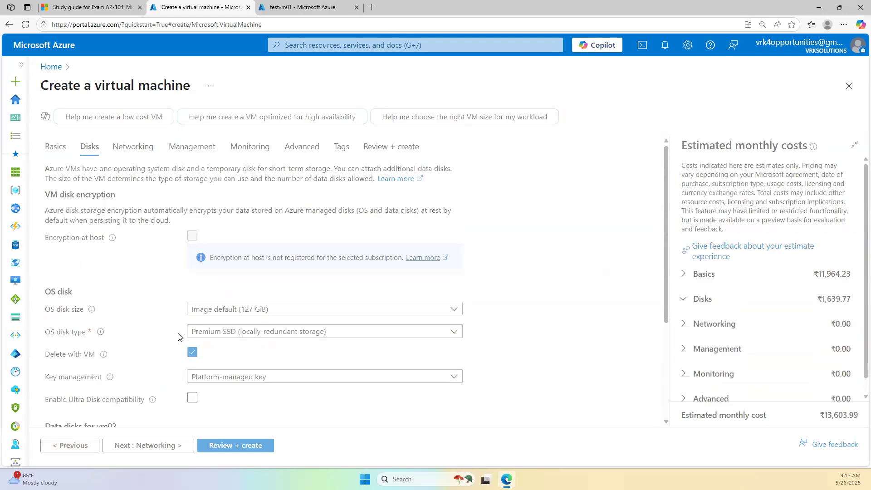
scroll(177, 339, down, 3)
click(152, 333)
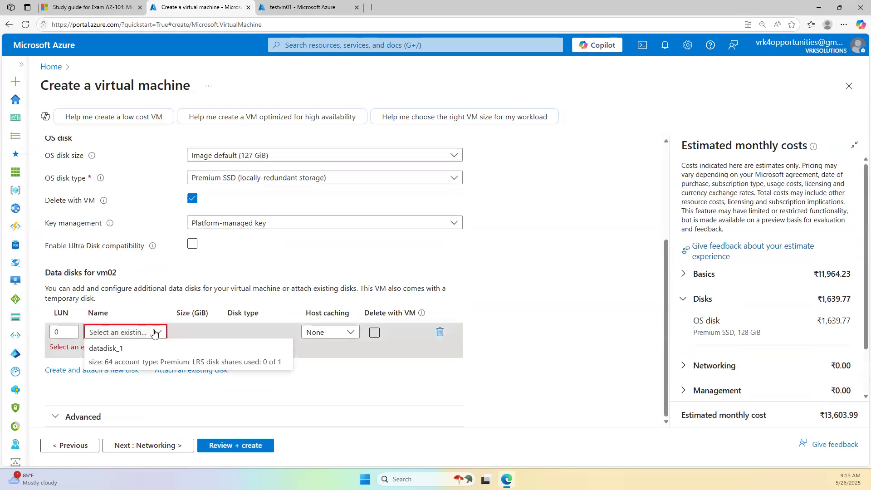
click(378, 423)
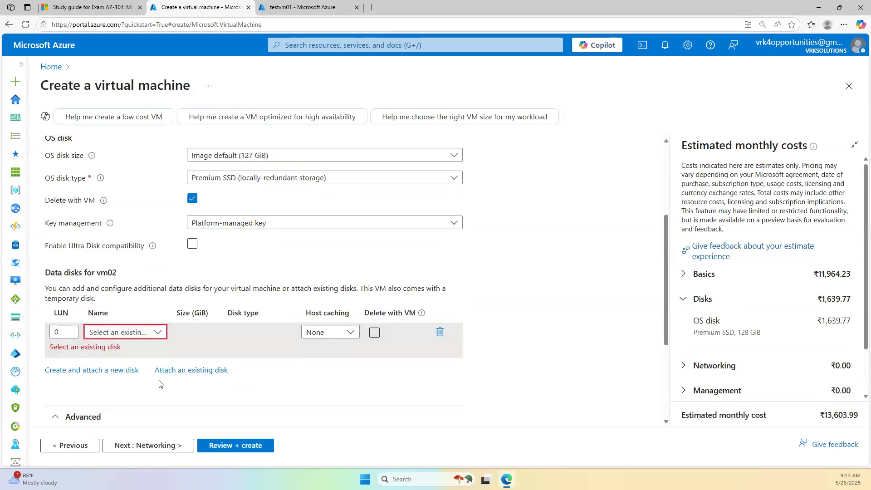
click(153, 332)
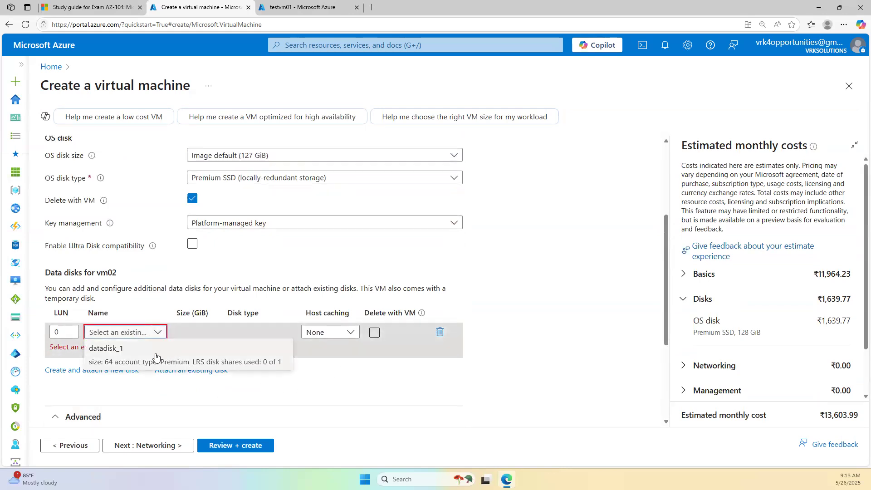
click(142, 358)
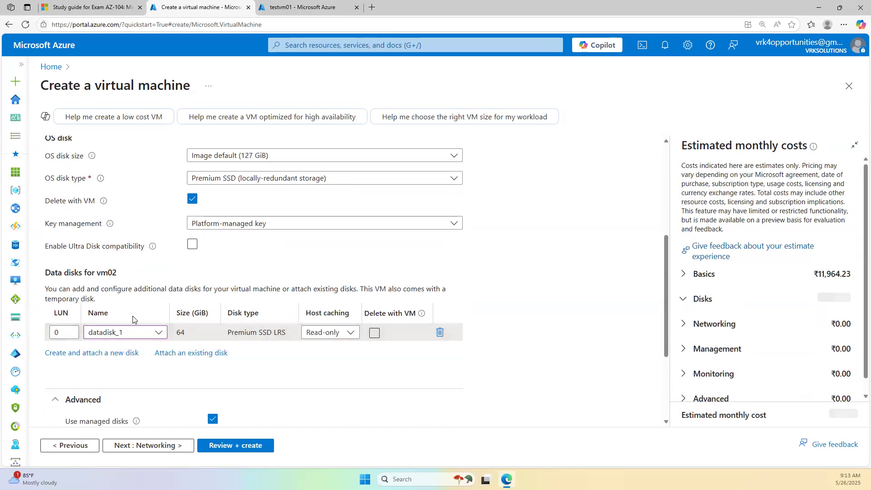
scroll(120, 344, up, 5)
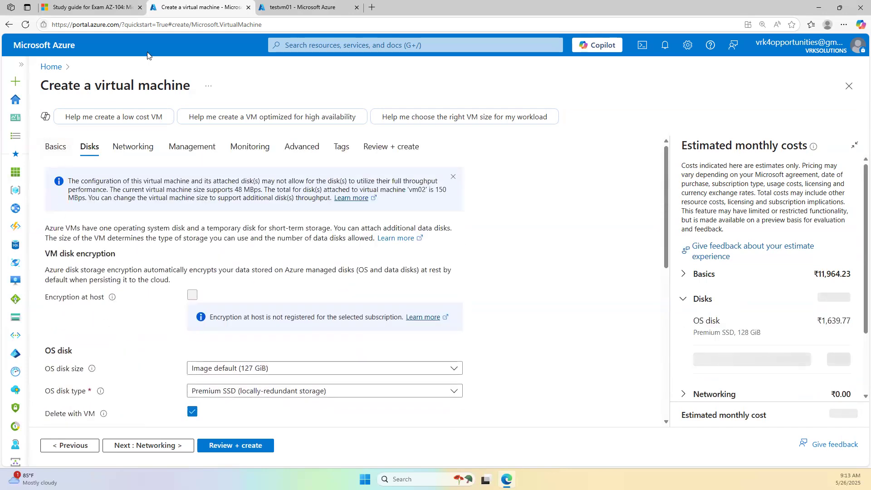
click(262, 3)
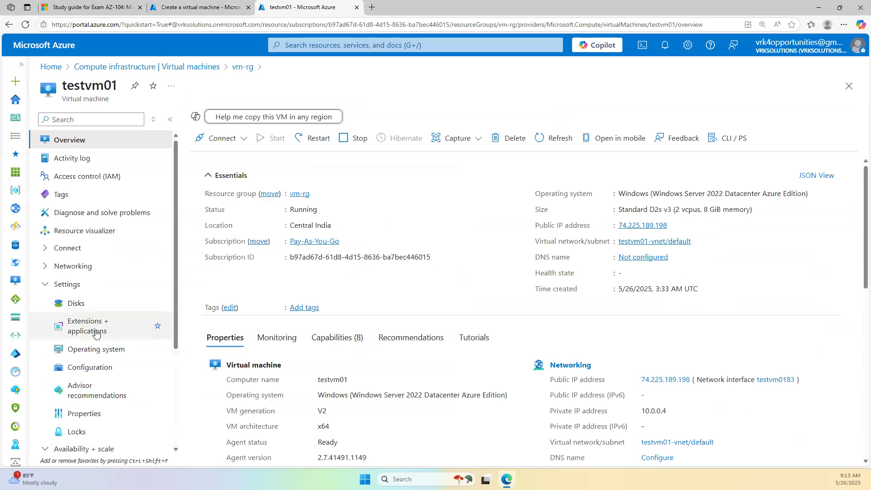
scroll(105, 369, down, 2)
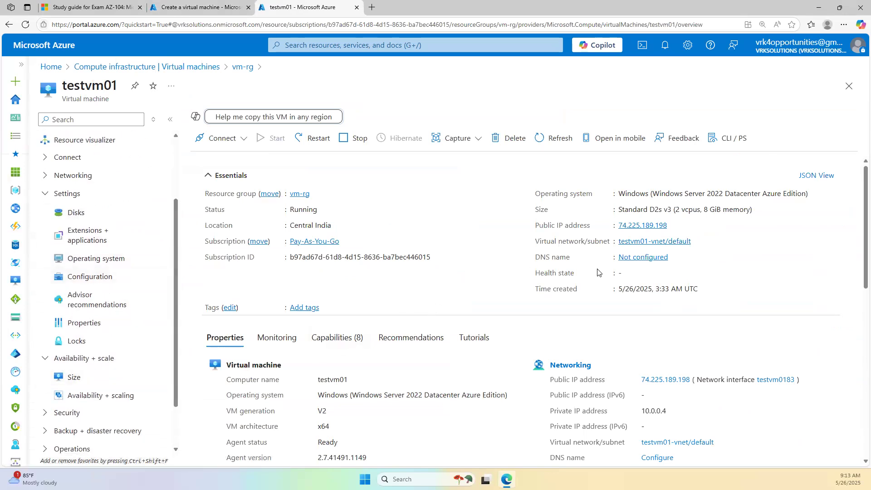
scroll(596, 317, down, 3)
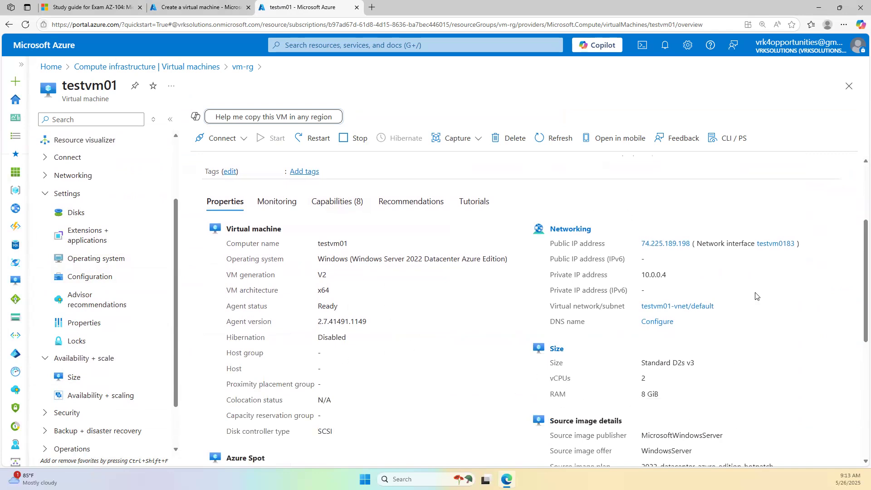
scroll(756, 296, down, 6)
click(200, 7)
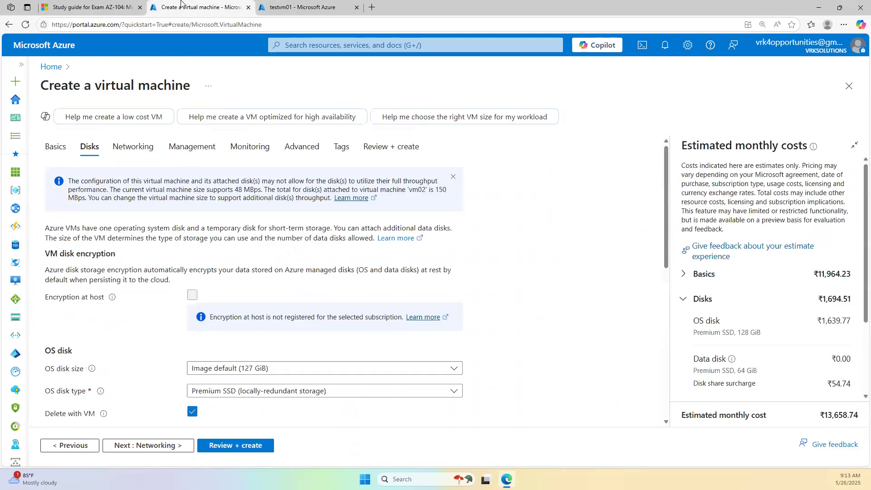
- Review Basics availability options, leaving No infrastructure redundancy required unchanged
click(54, 146)
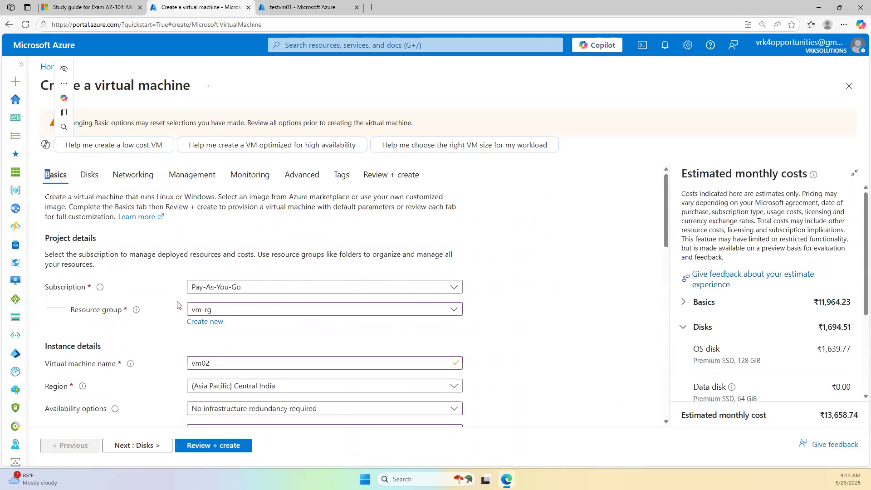
scroll(227, 209, down, 7)
scroll(222, 209, up, 1)
scroll(222, 208, up, 1)
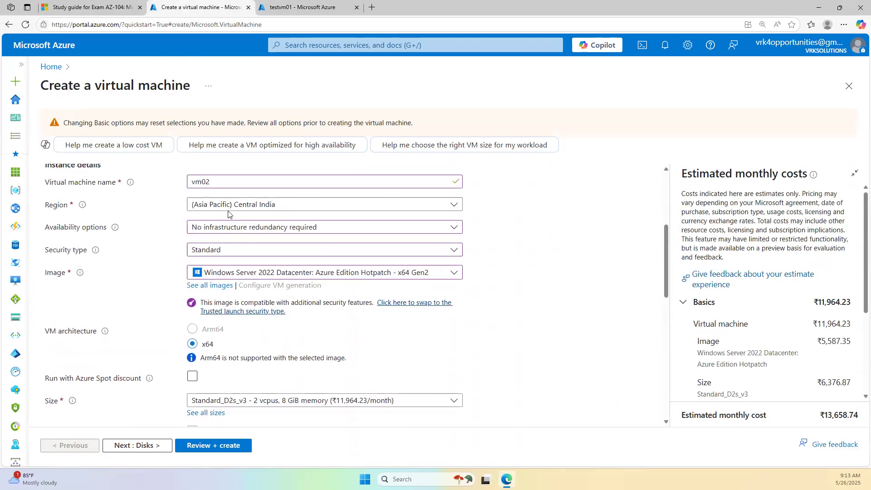
click(253, 231)
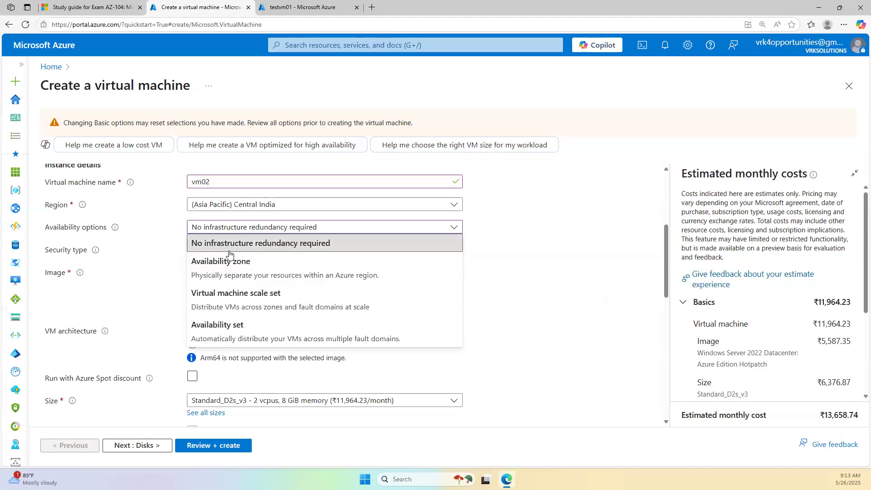
click(302, 7)
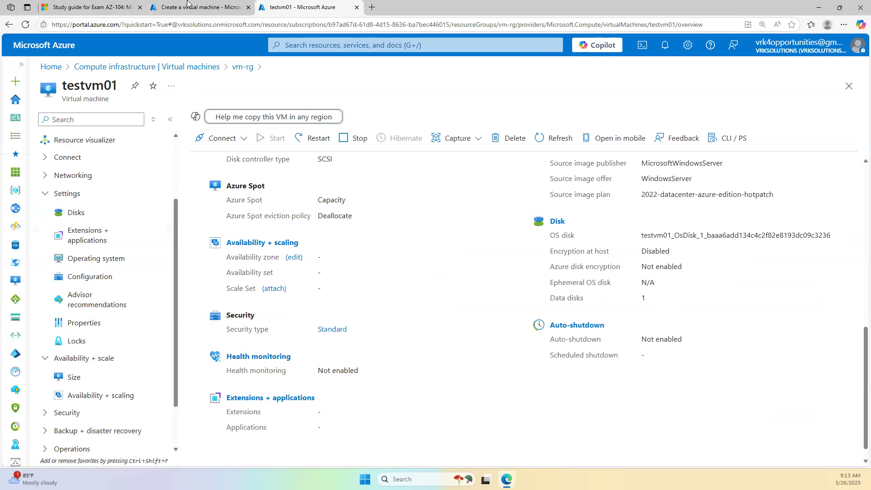
key(ctrl+shift+Tab)
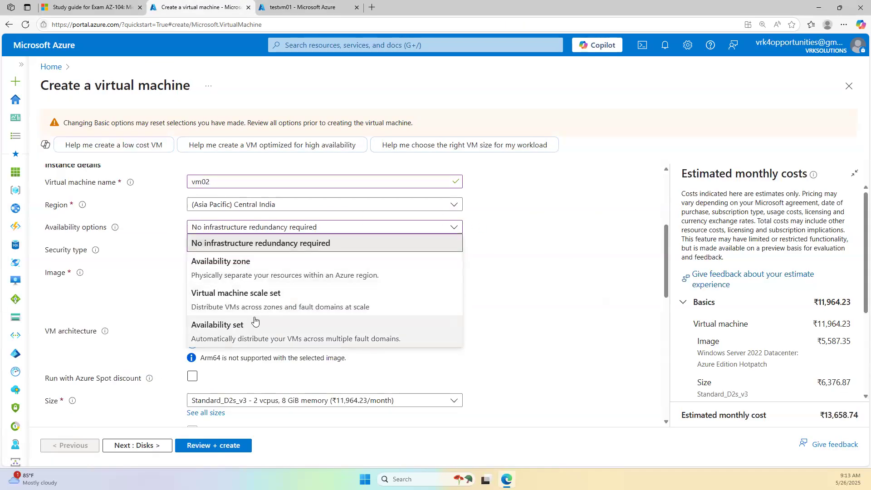
click(540, 216)
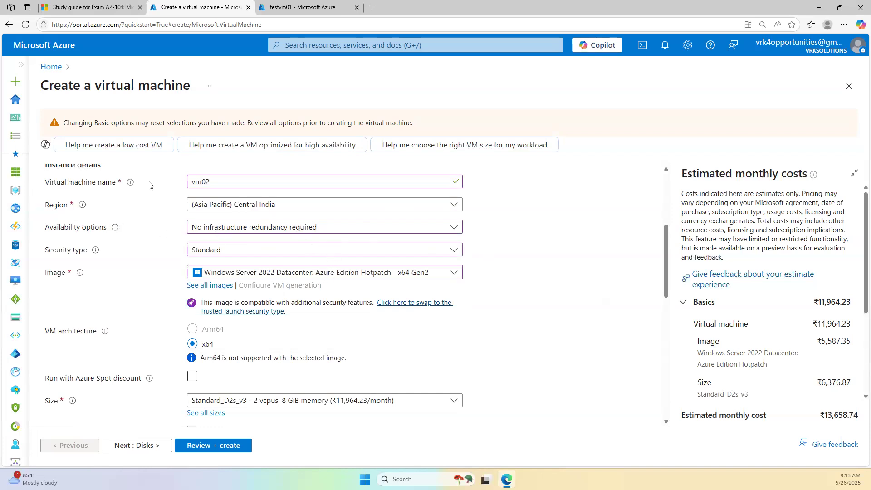
scroll(149, 185, up, 5)
- Confirm datadisk_1 is selected as the attached data disk on the Disks tab
click(89, 173)
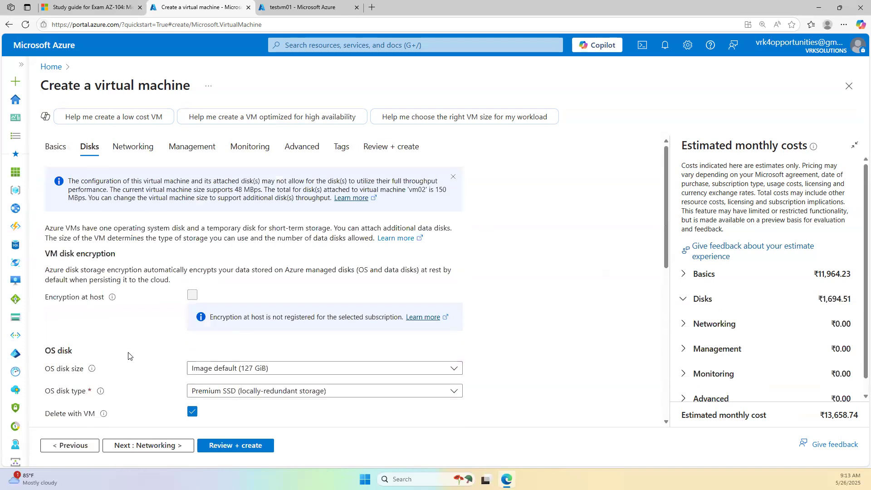
scroll(132, 355, down, 8)
scroll(145, 355, up, 6)
scroll(145, 355, down, 4)
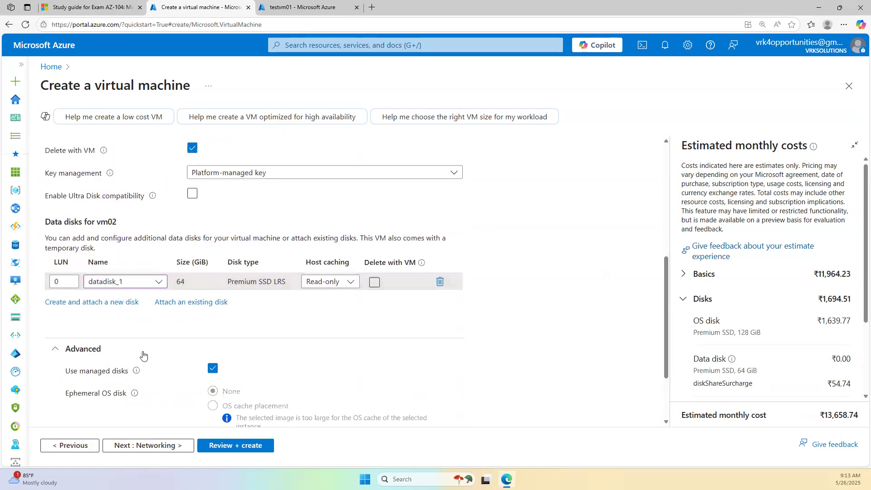
click(152, 283)
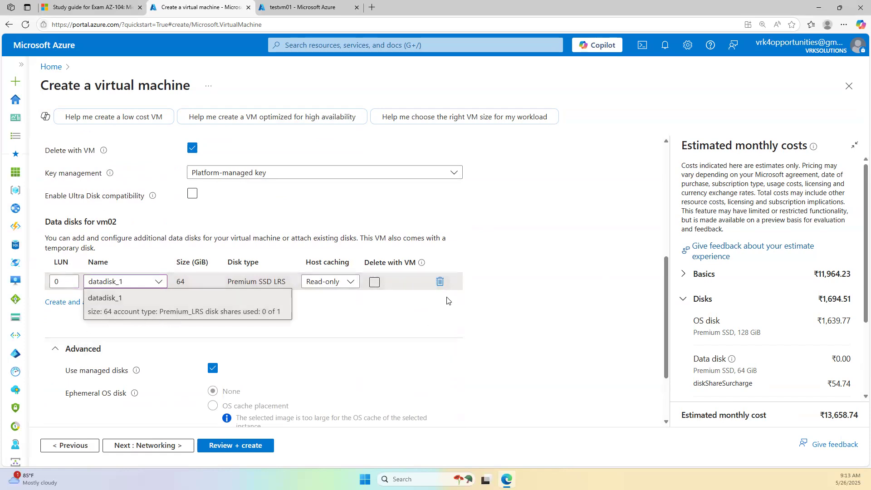
click(278, 314)
scroll(492, 278, up, 6)
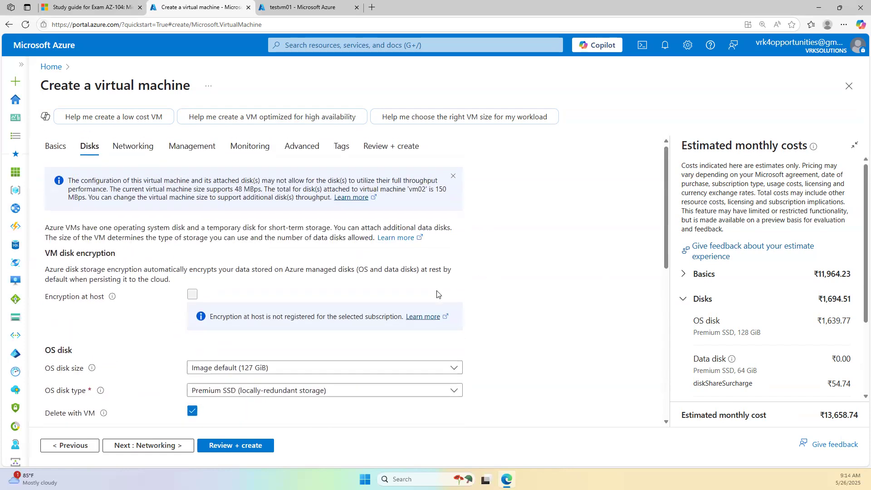
scroll(437, 294, down, 8)
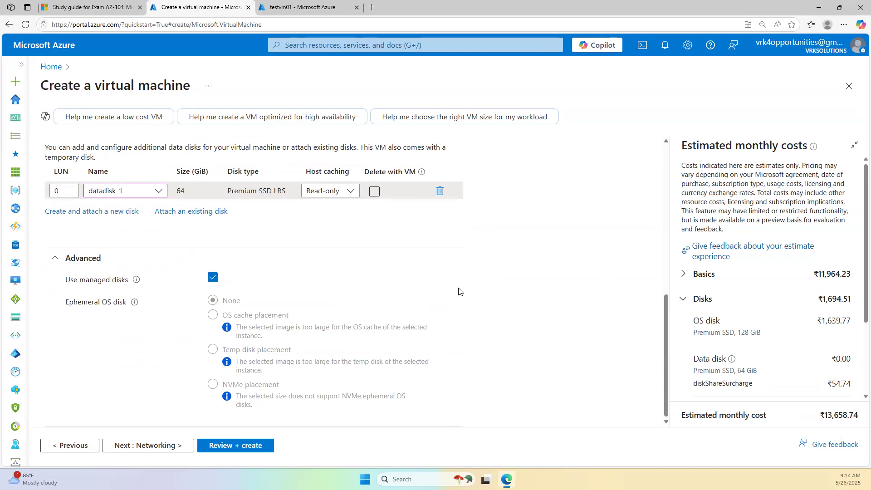
scroll(463, 299, up, 8)
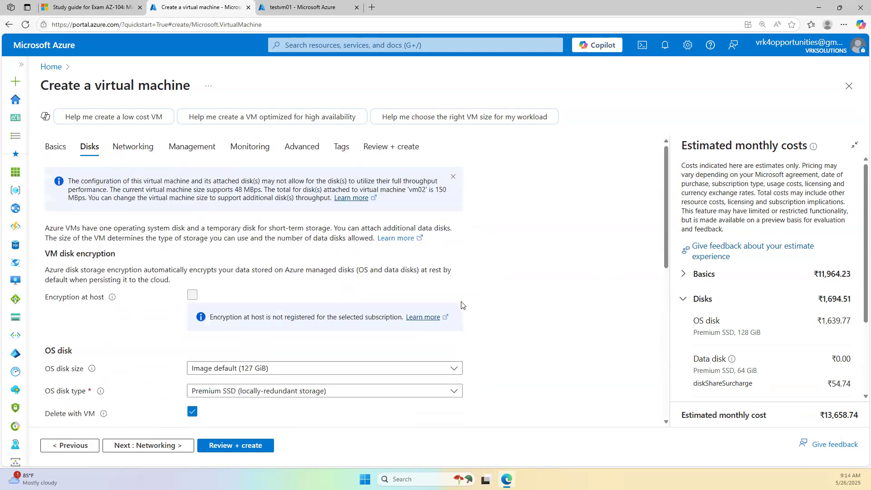
- Discard the unfinished vm02 and highlight 'Manage virtual machine sizes' in the AZ-104 study guide
click(849, 85)
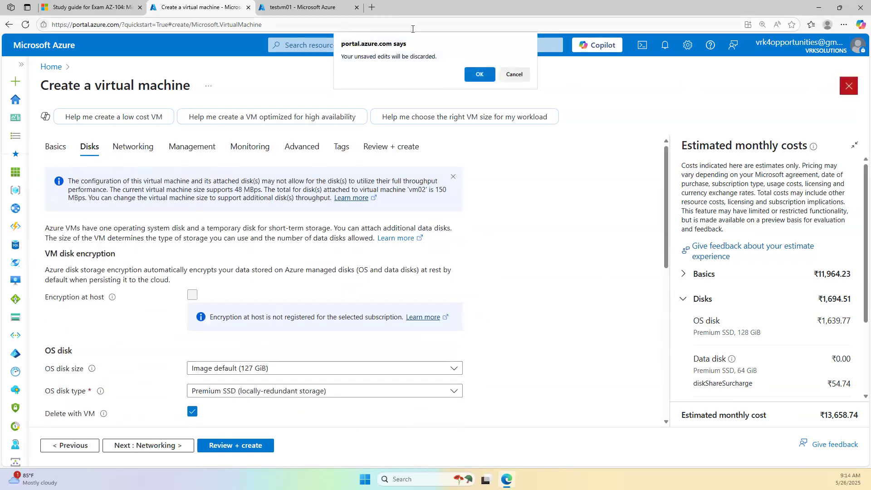
click(479, 75)
key(ctrl+Tab)
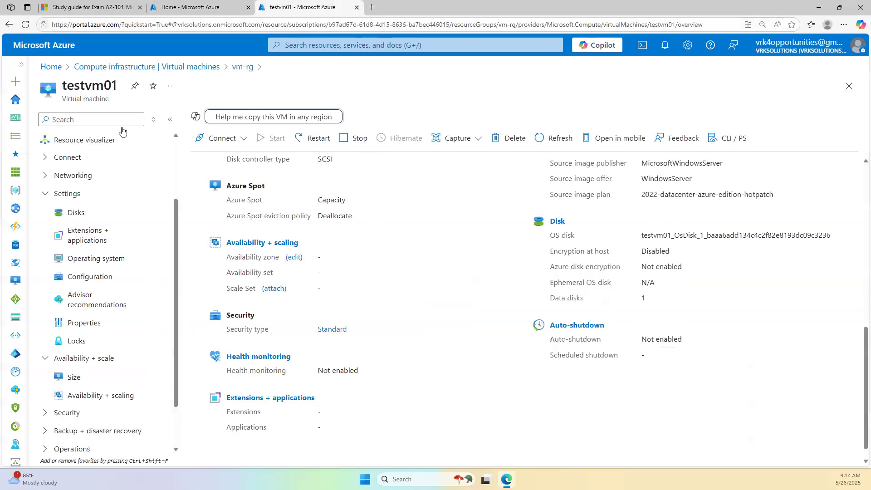
key(ctrl+Tab)
drag(383, 299, 256, 298)
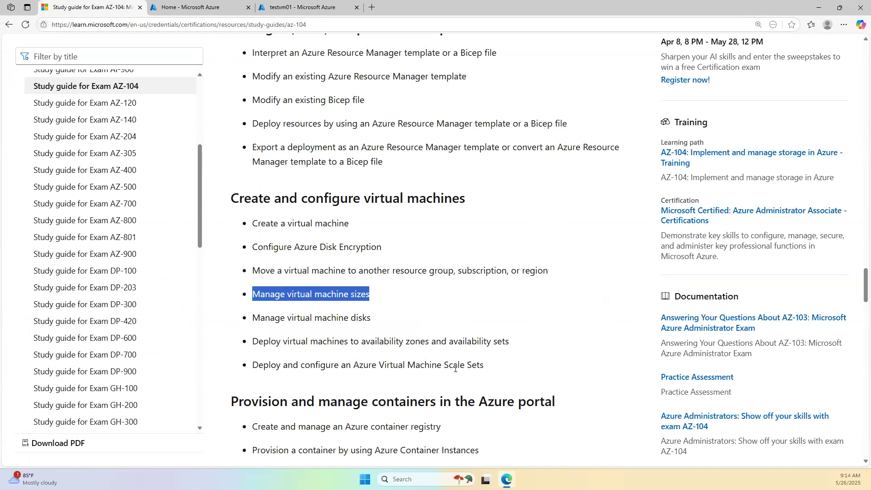
- Highlight the topic on moving a VM to another resource group, subscription, or region
drag(276, 271, 548, 271)
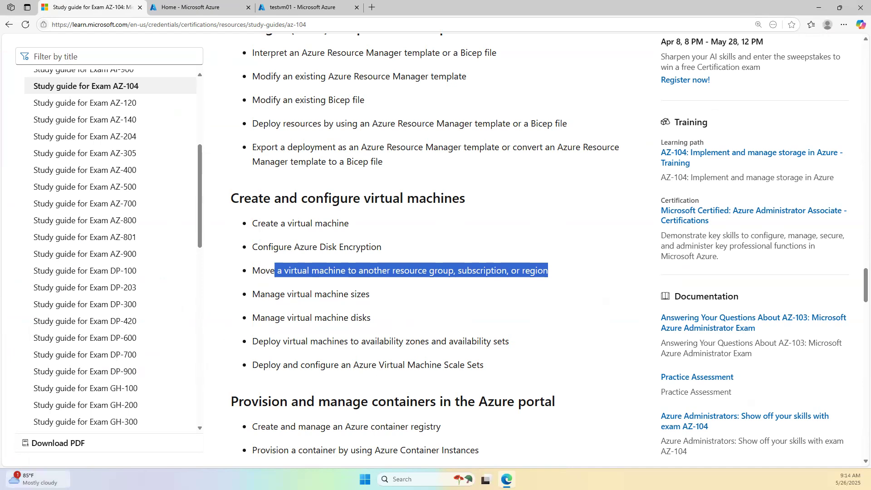
mouse_move(39, 479)
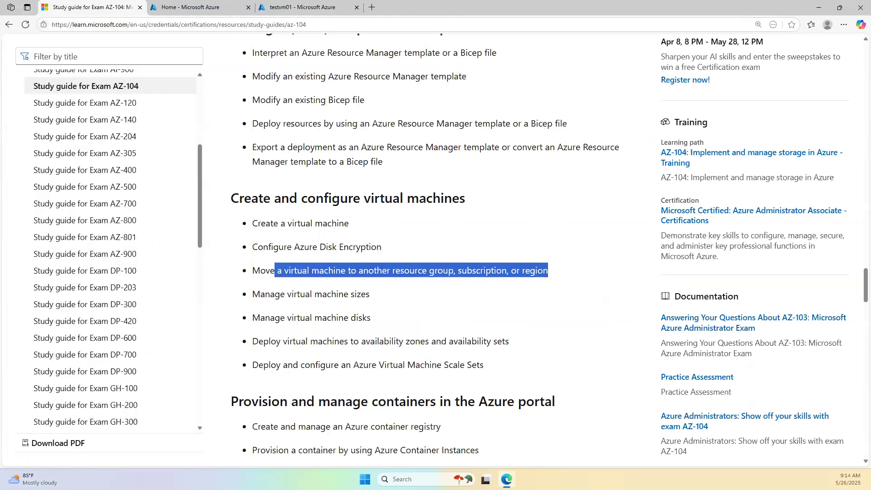